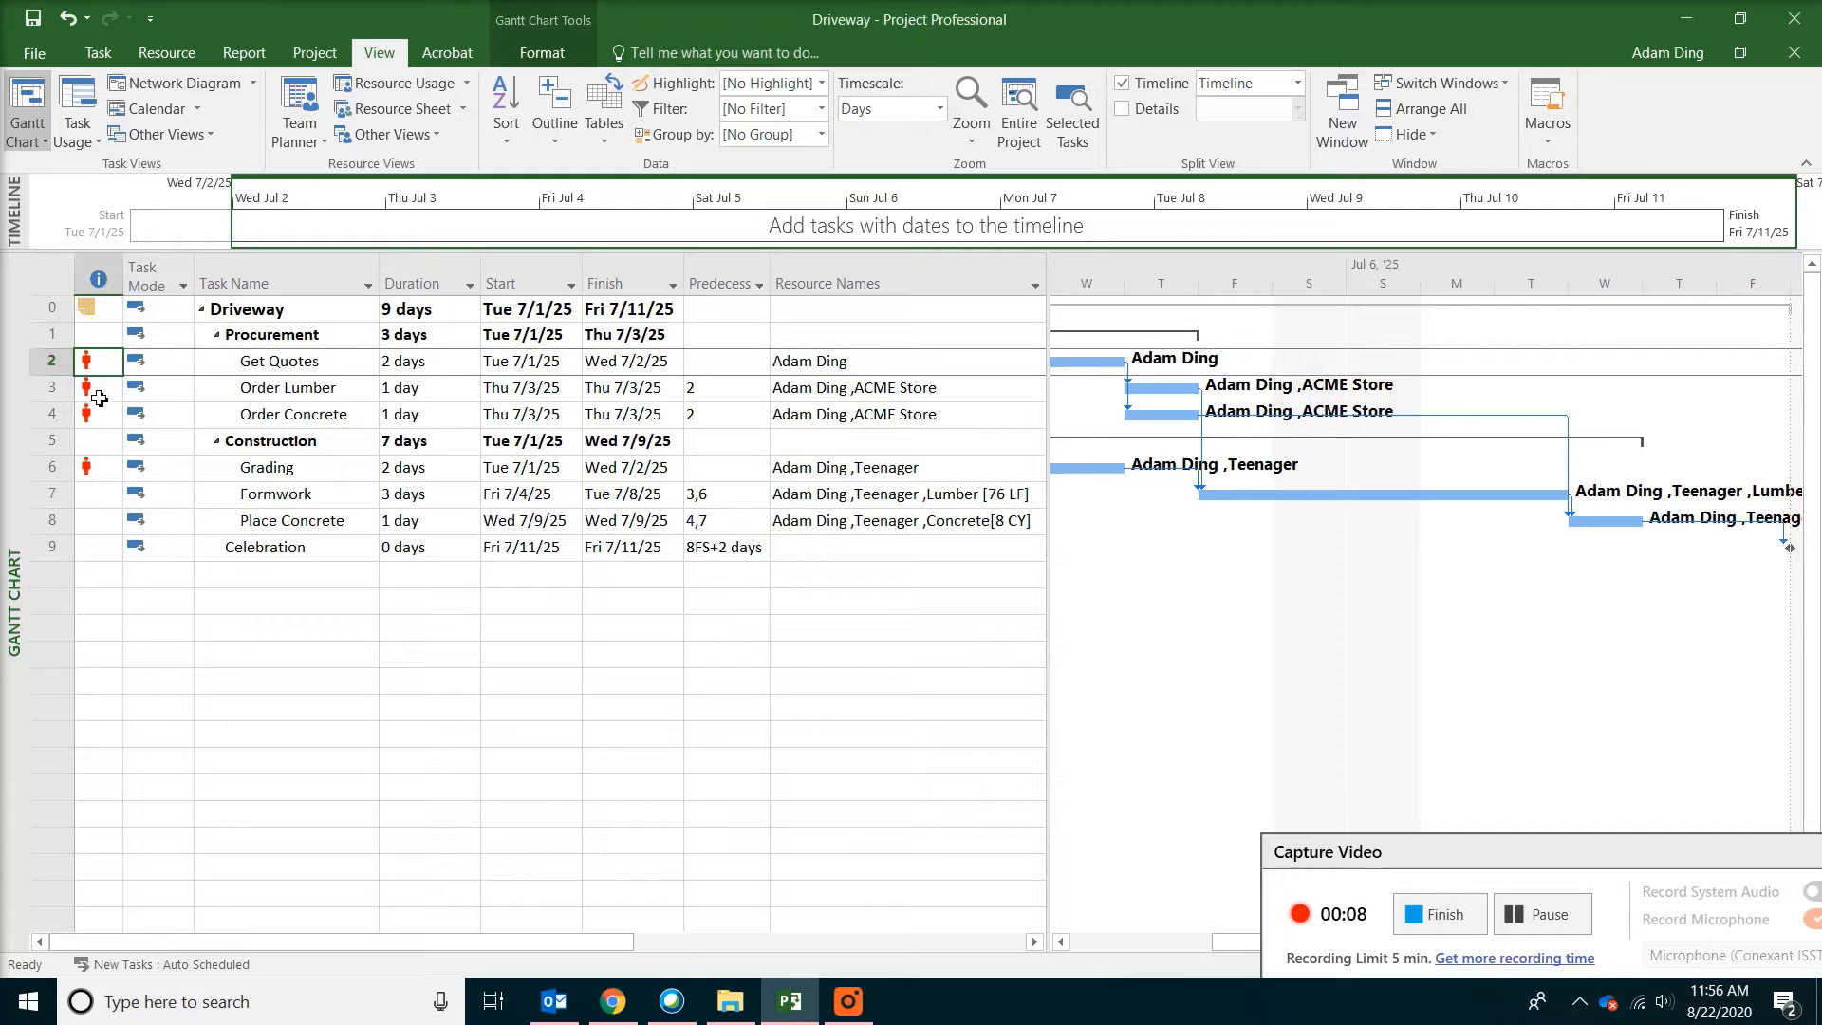
# - Review the overallocated tasks in the Gantt Chart and the overallocated resources in the Resource Sheet, selecting the ACME Store resource
pyautogui.click(105, 387)
pyautogui.click(104, 440)
pyautogui.click(104, 466)
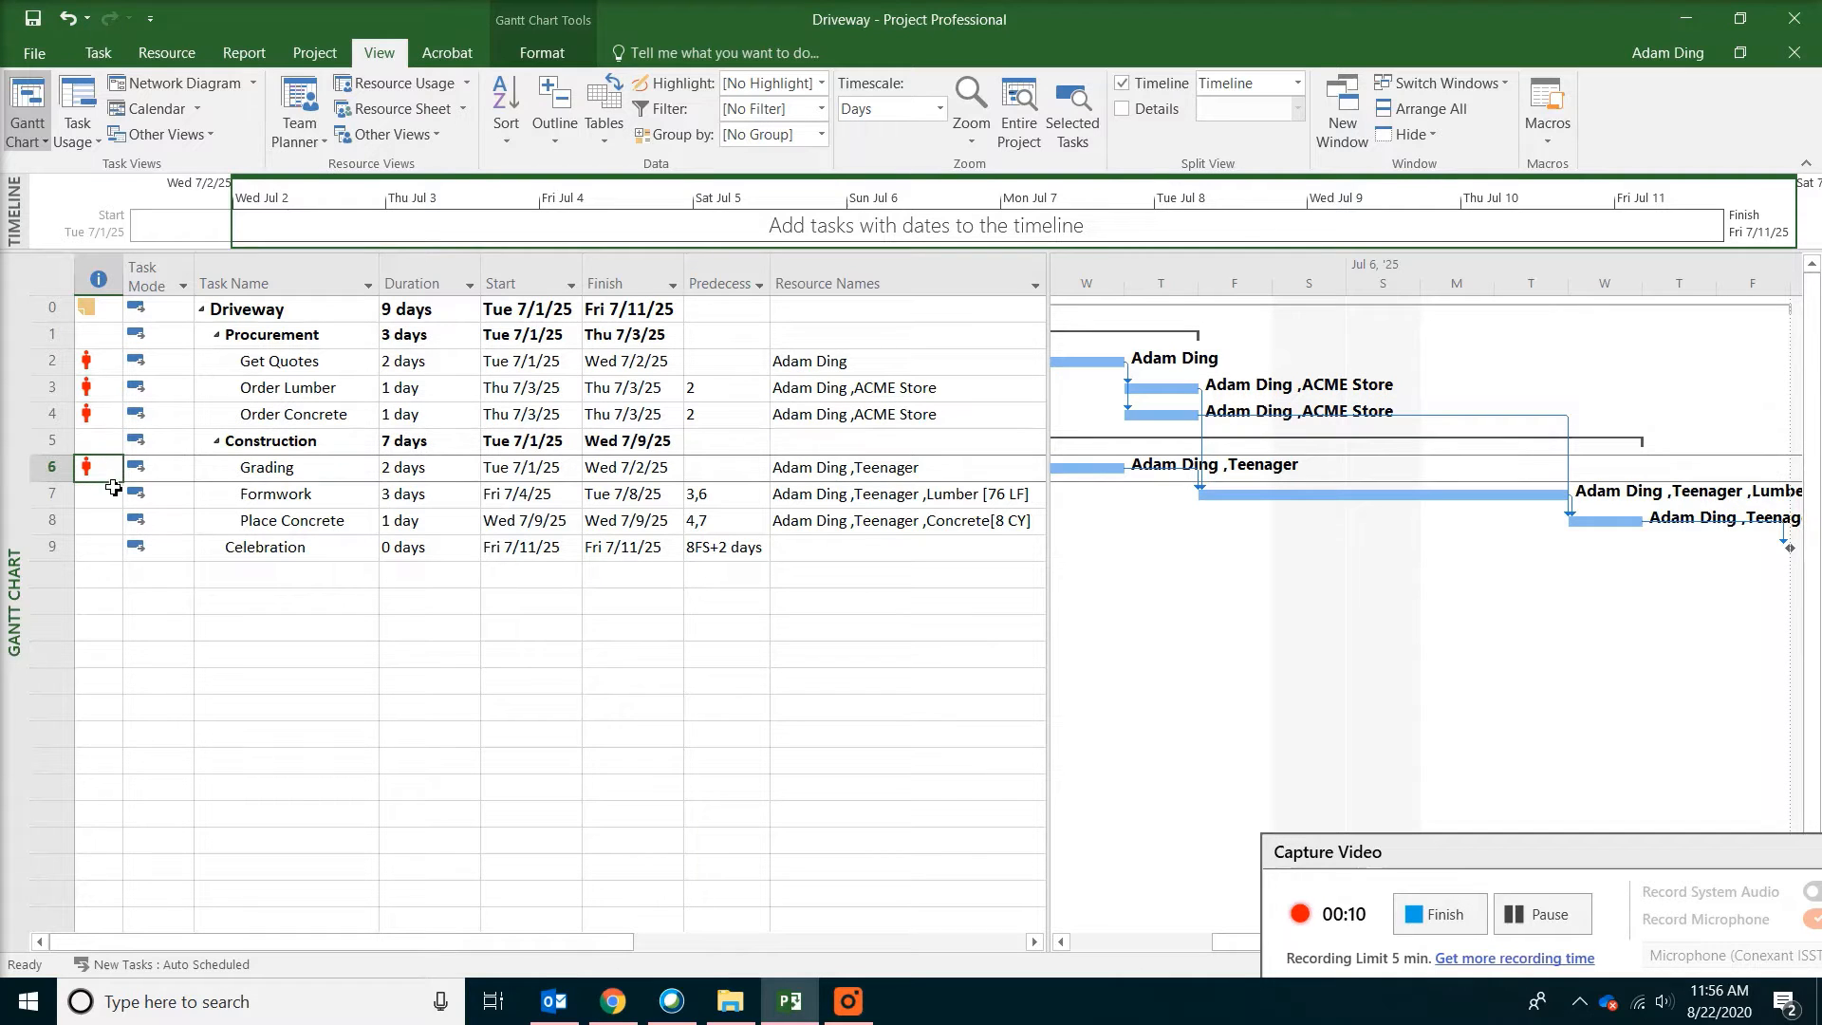
pyautogui.click(598, 630)
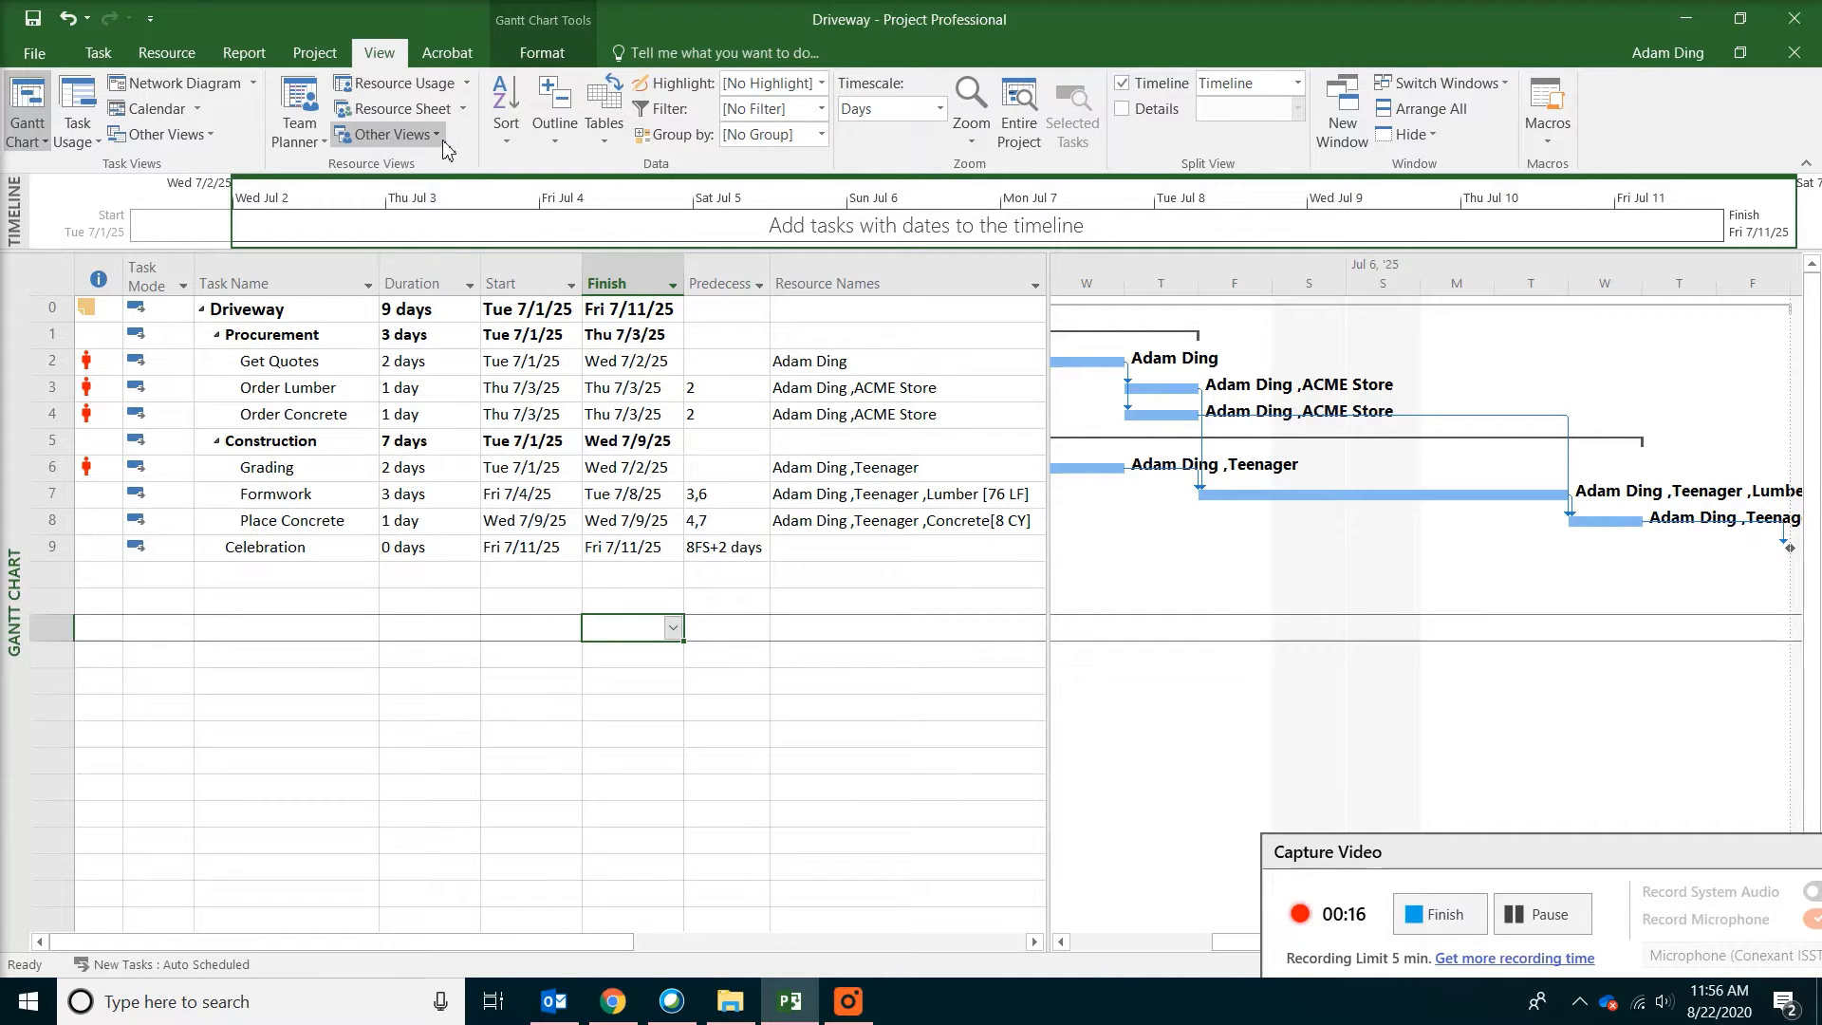
pyautogui.click(437, 112)
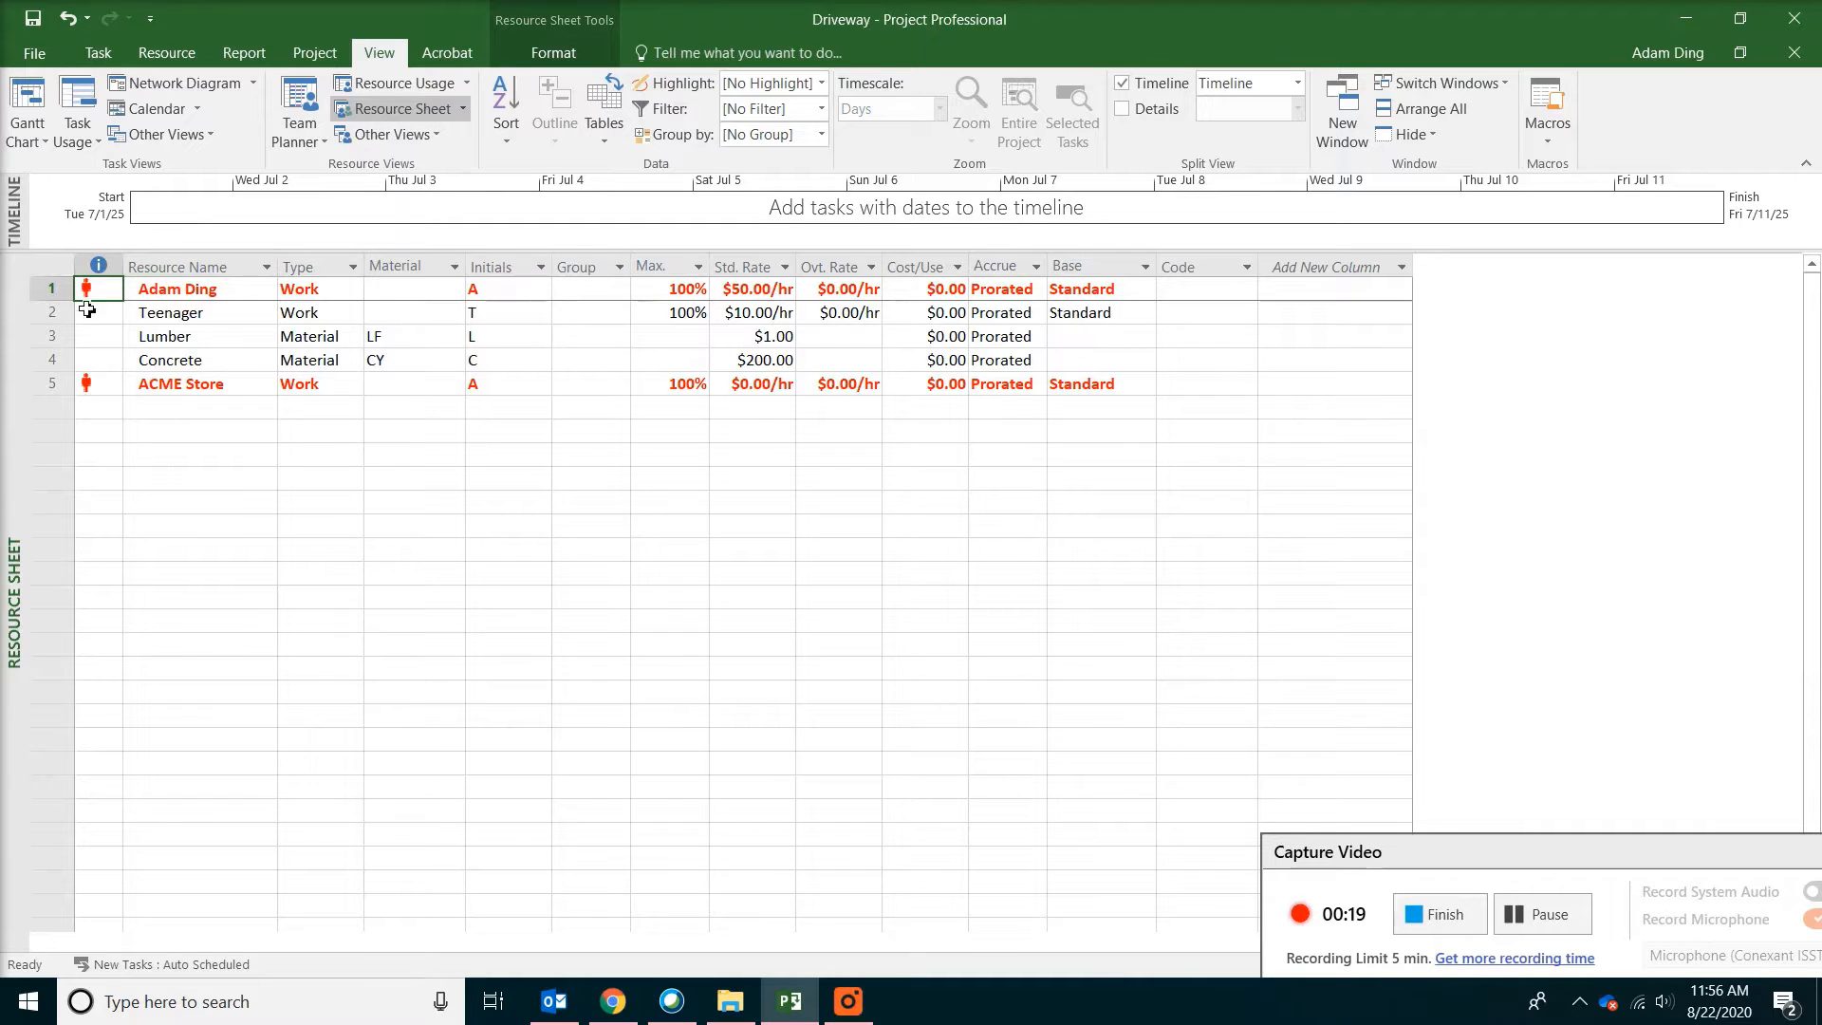
pyautogui.click(50, 385)
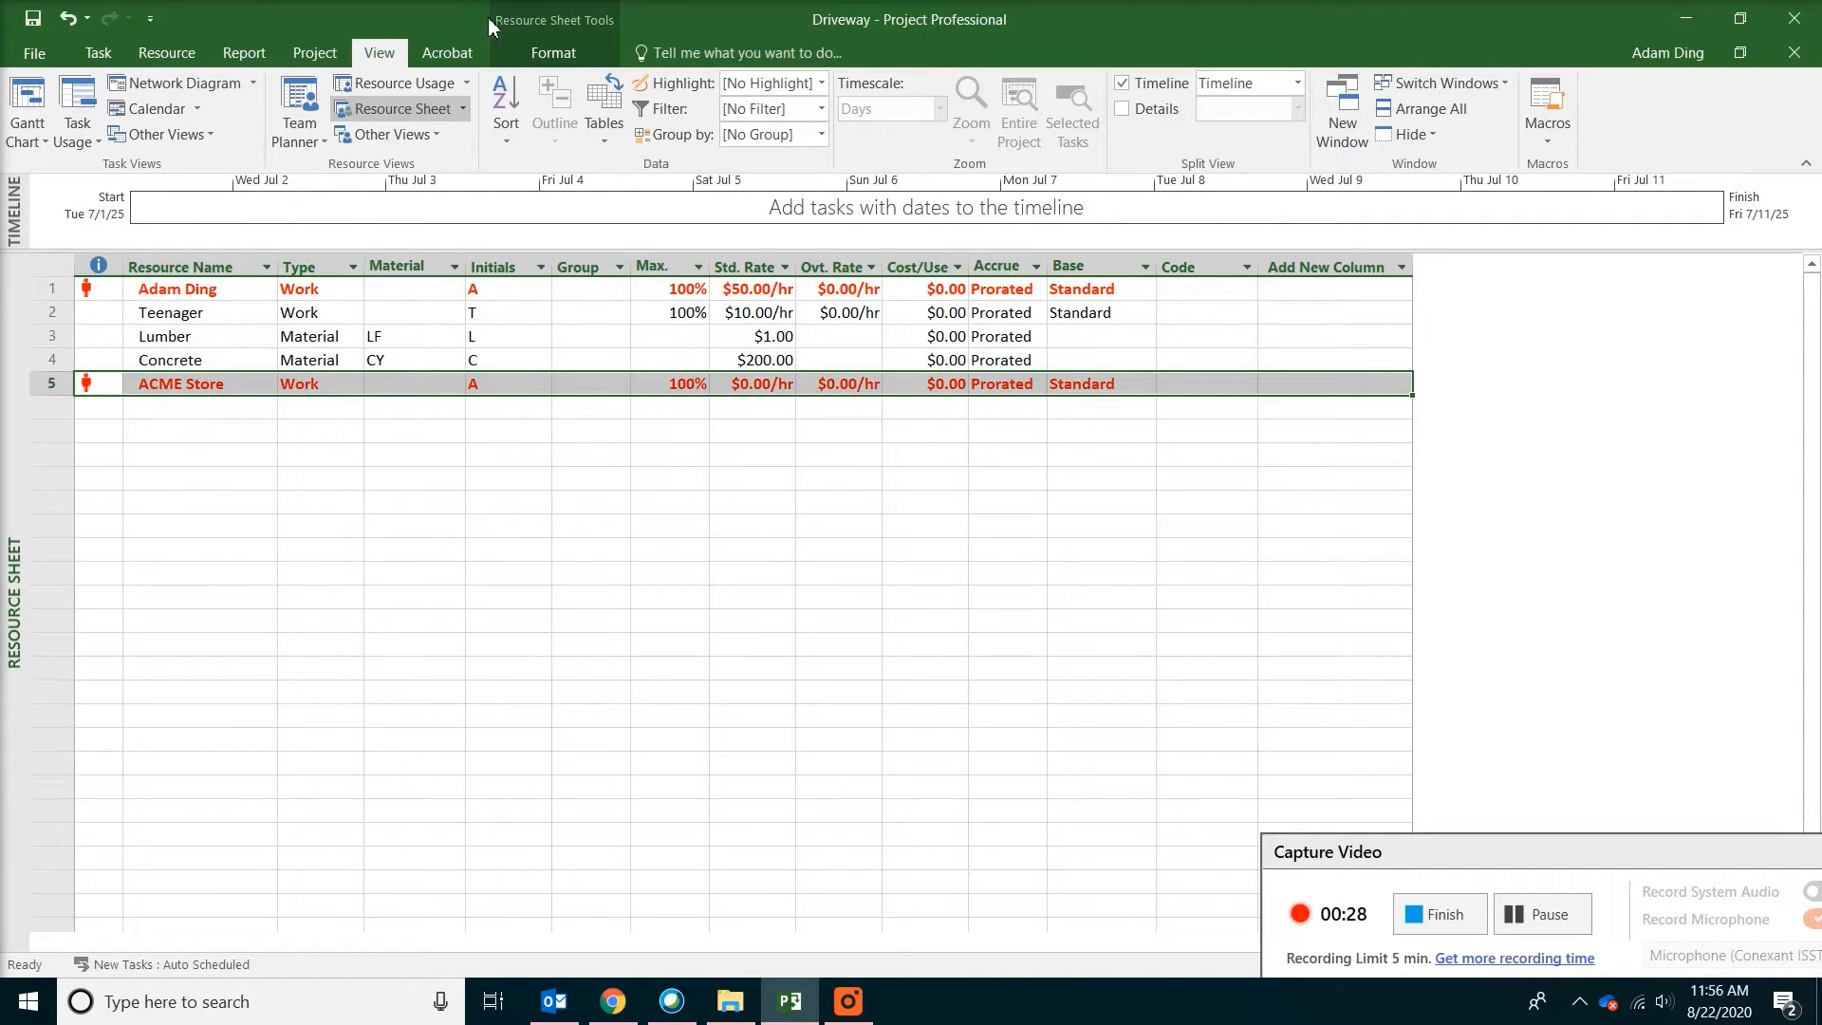
# - Examine each resource's allocation across the entire project in the Resource Graph, and return to the Gantt Chart view
pyautogui.click(435, 135)
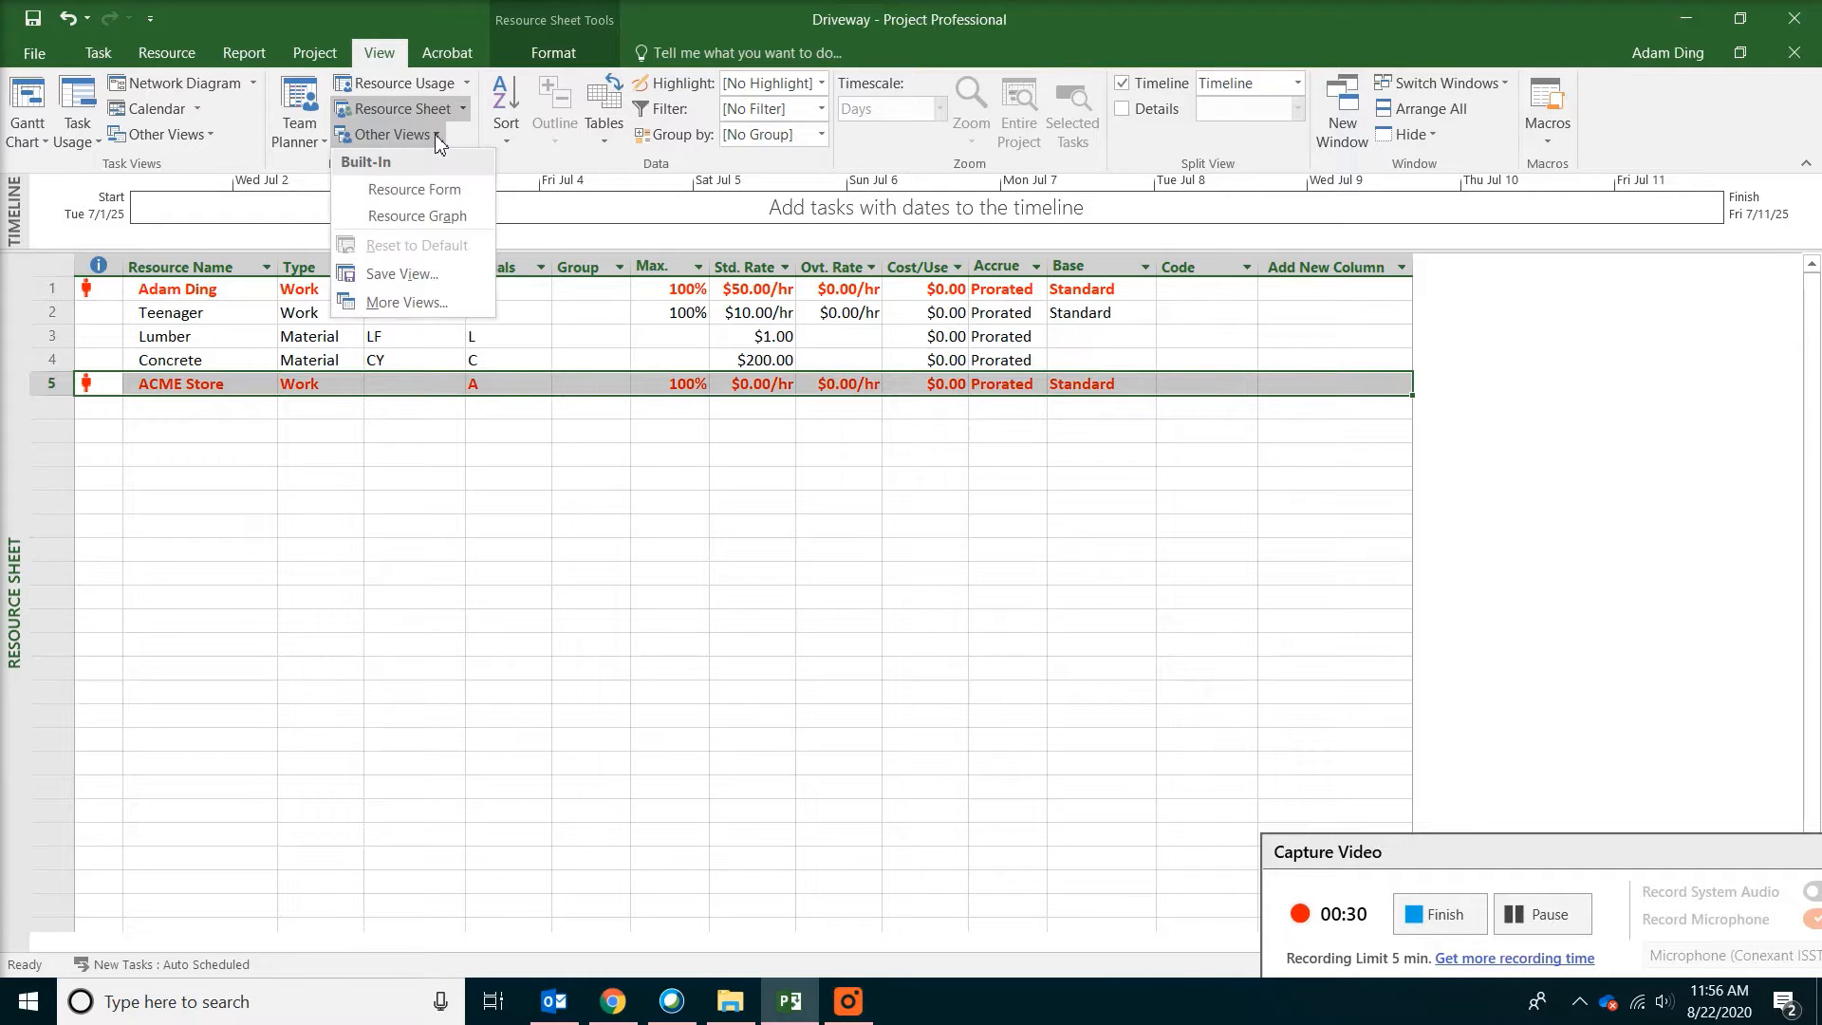
pyautogui.click(438, 218)
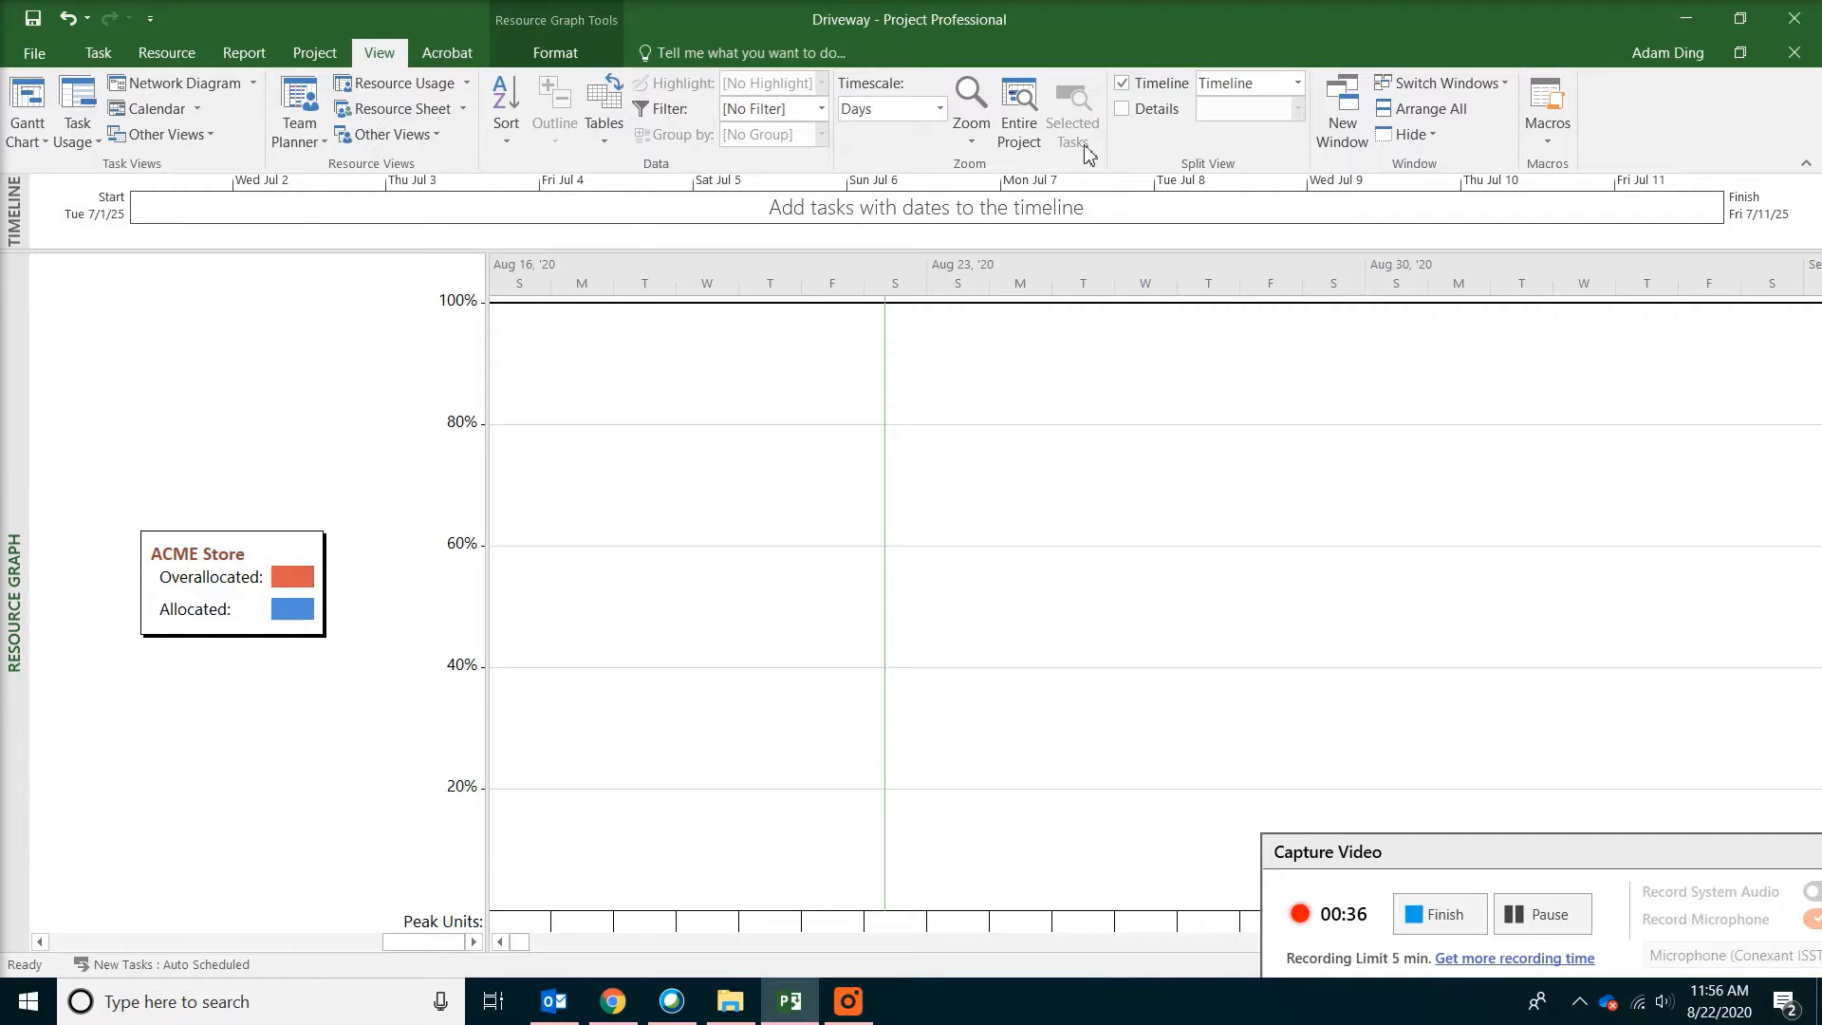
pyautogui.click(1019, 121)
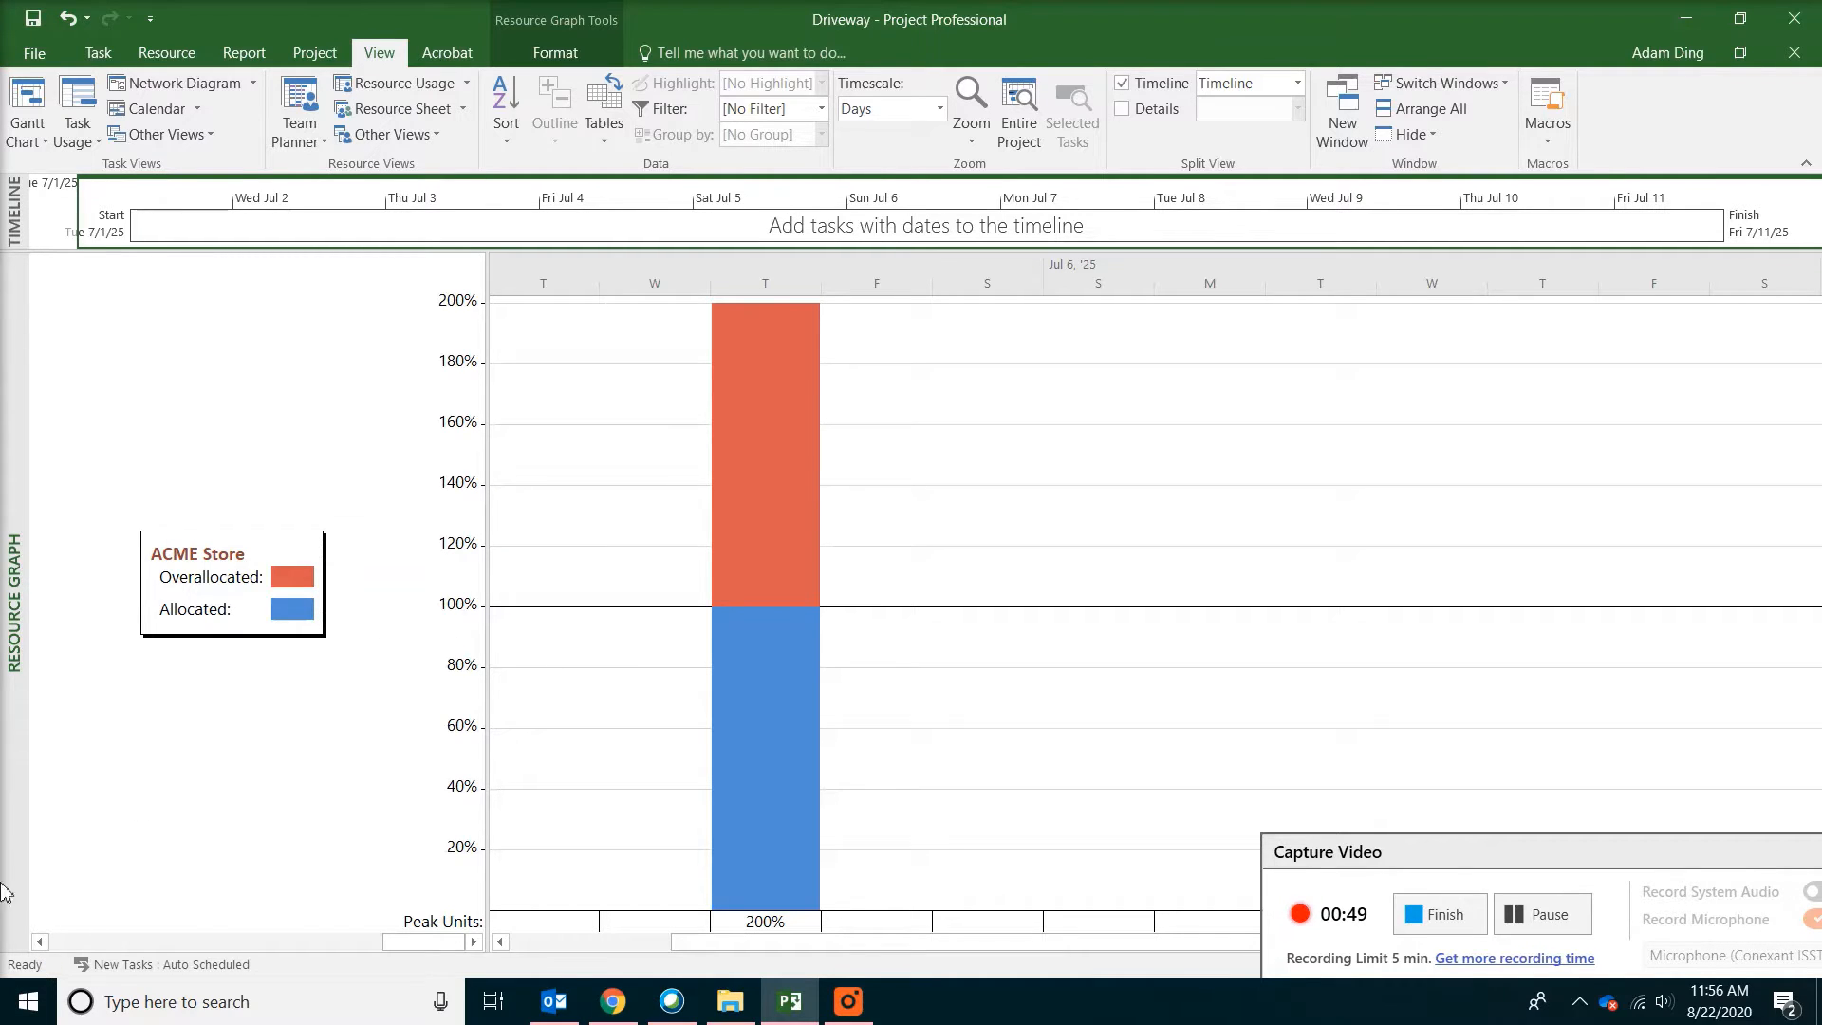
pyautogui.click(40, 943)
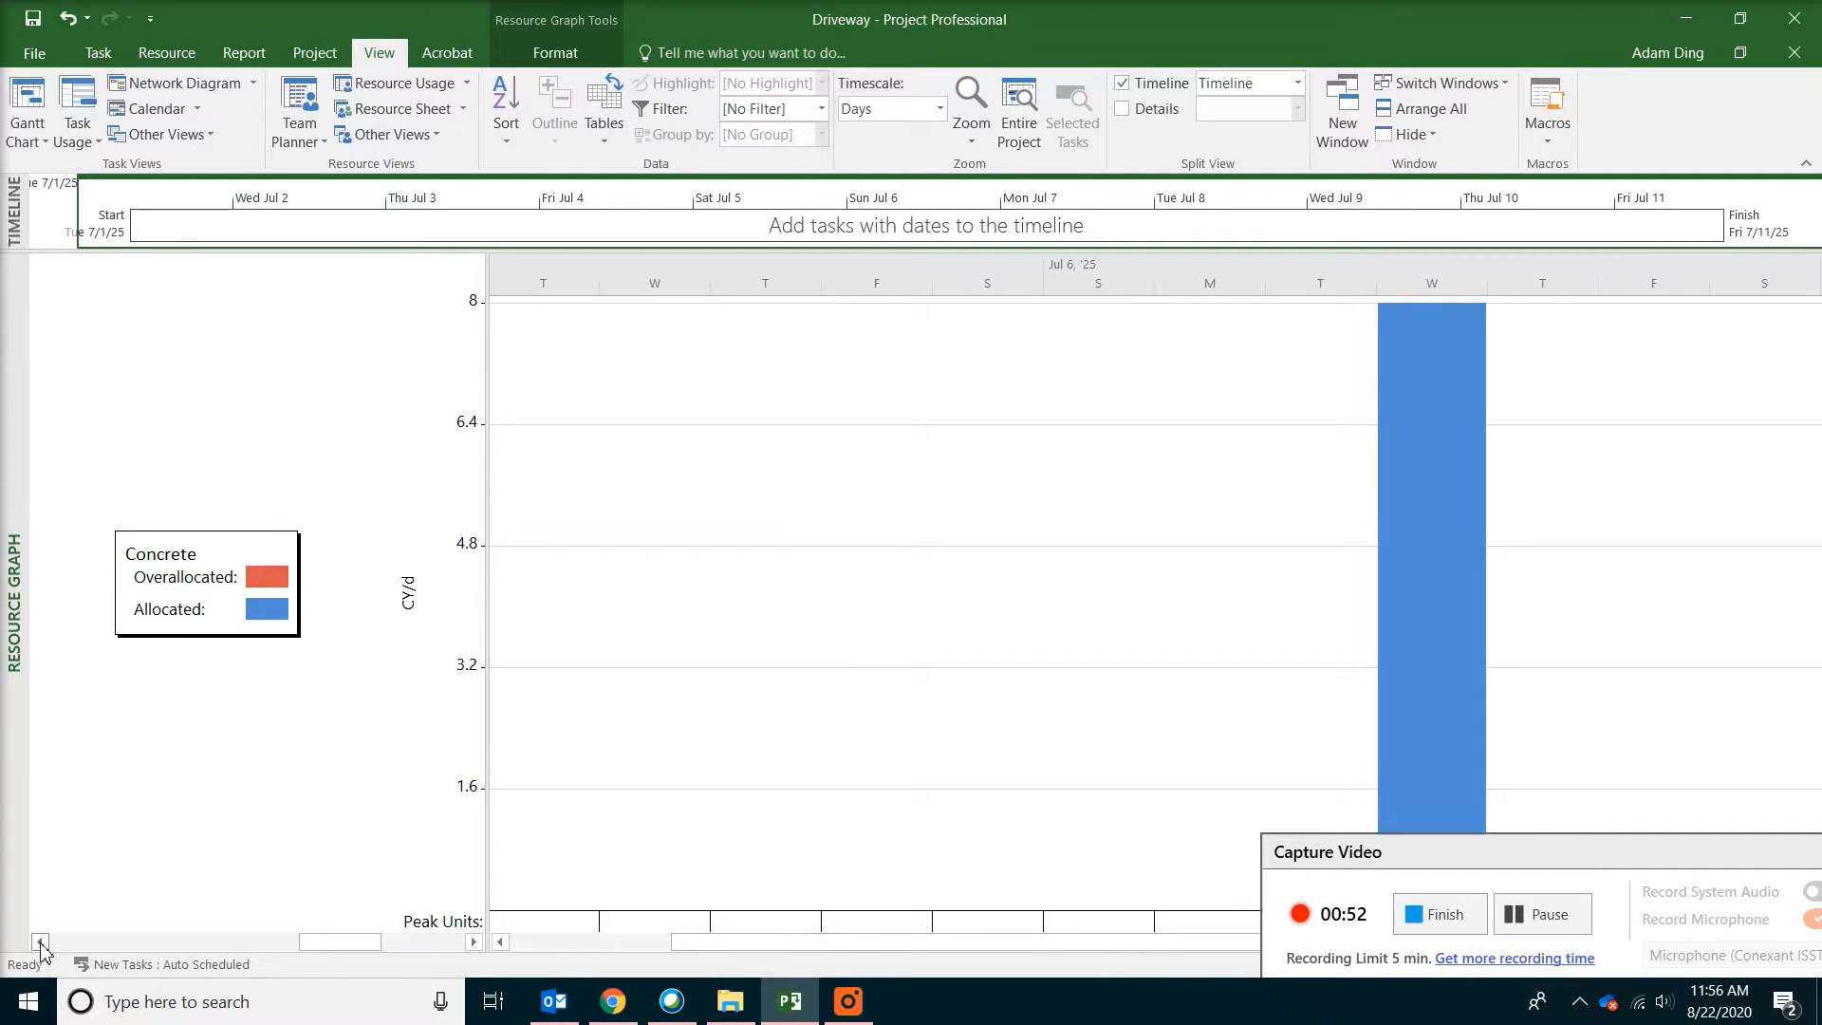
pyautogui.click(41, 944)
pyautogui.click(40, 943)
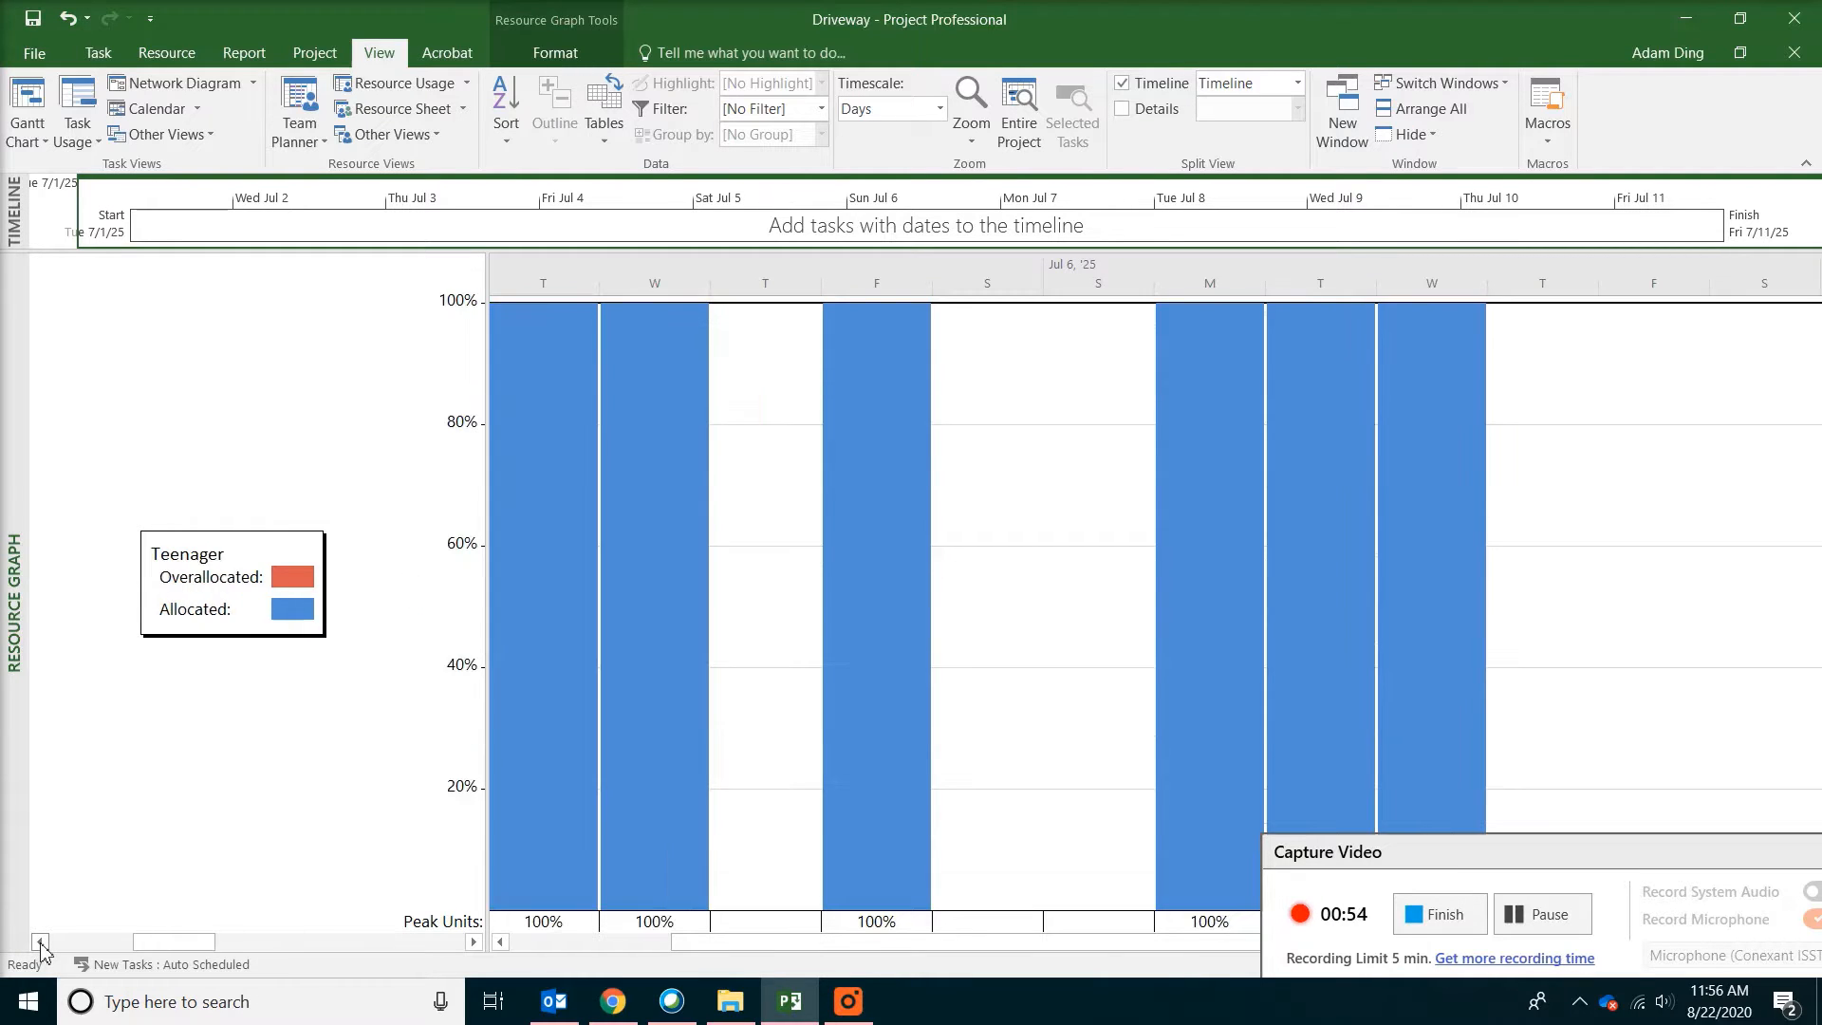
pyautogui.click(40, 943)
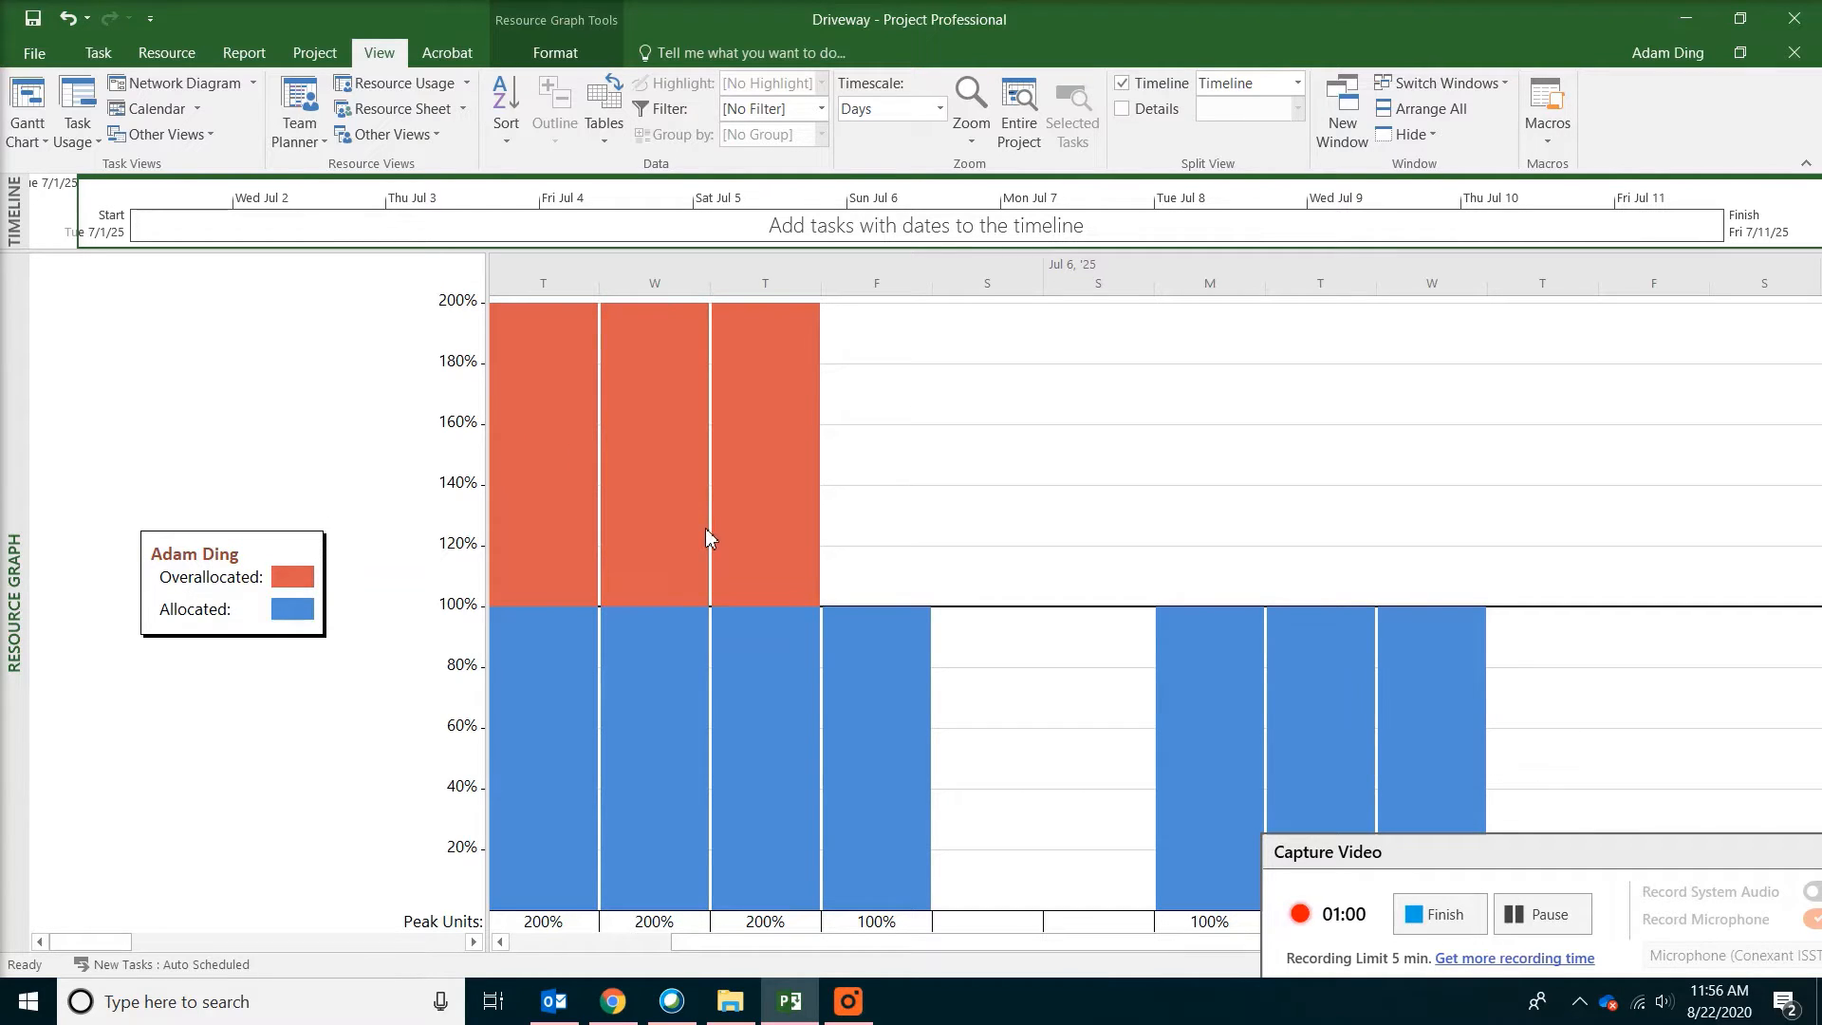
pyautogui.click(27, 100)
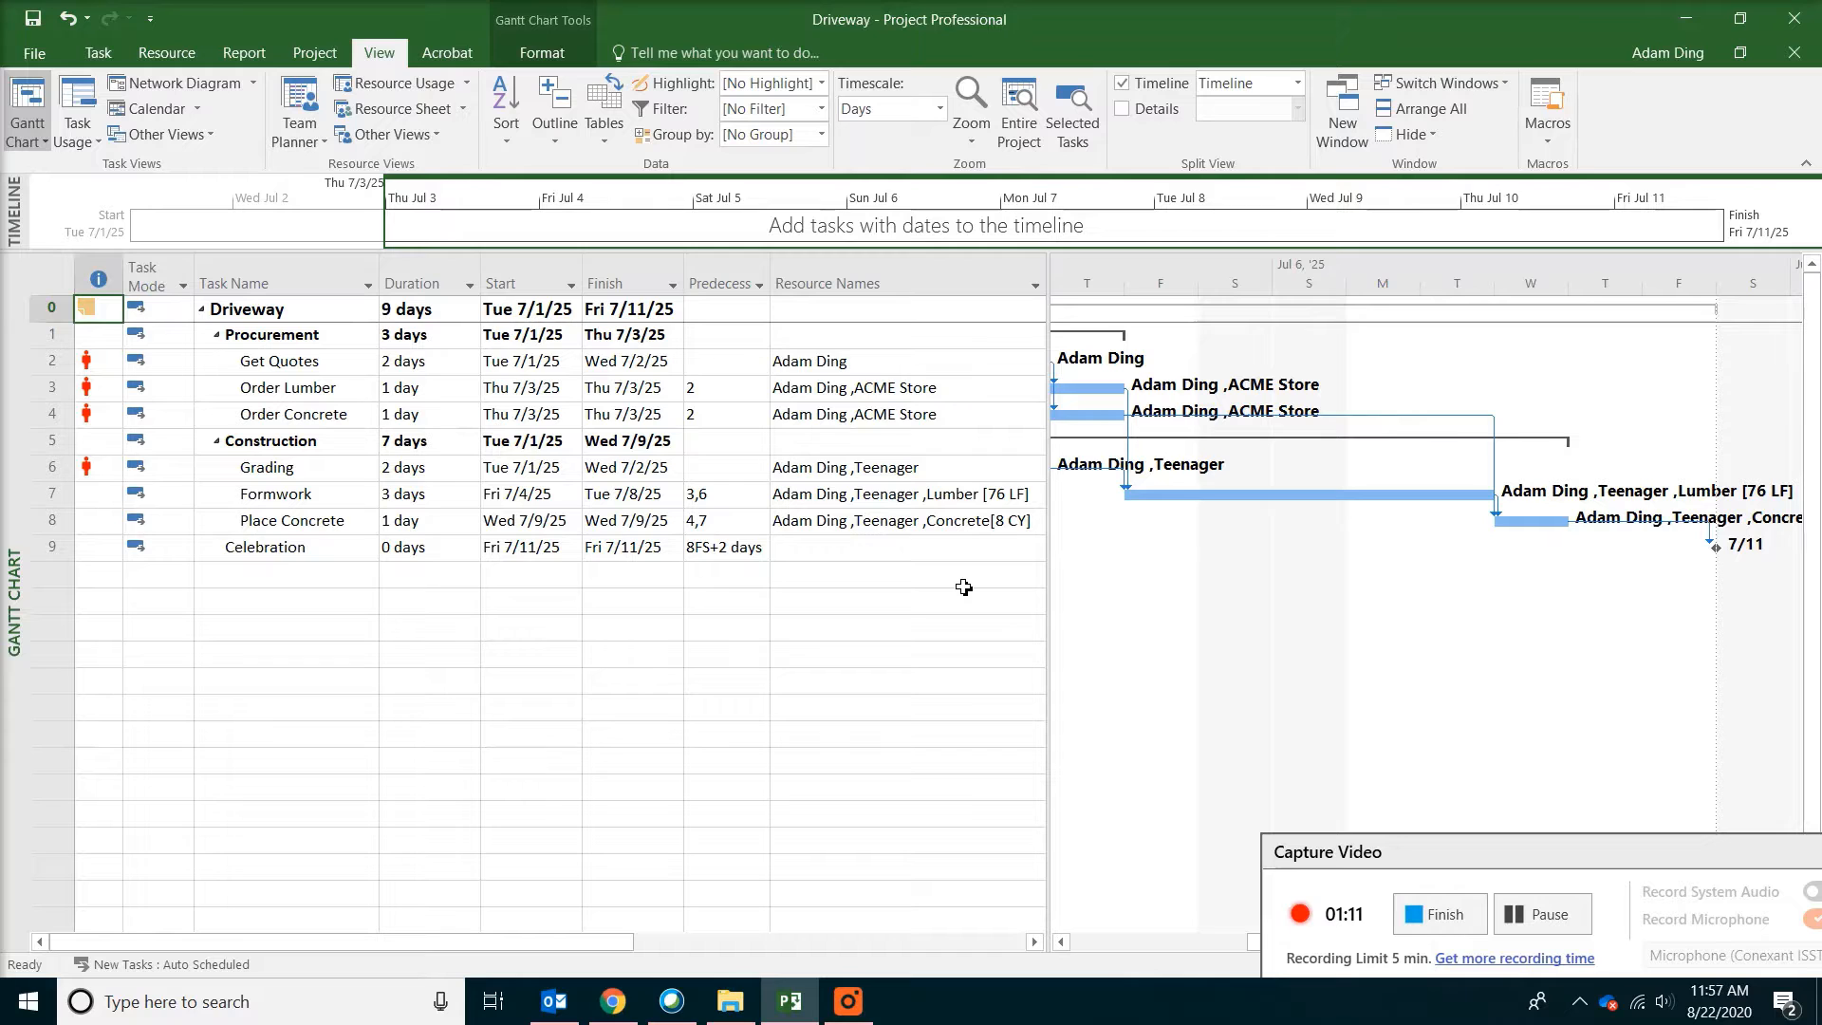
# - Level all resources in the project and clear that leveling for the entire project
pyautogui.click(168, 53)
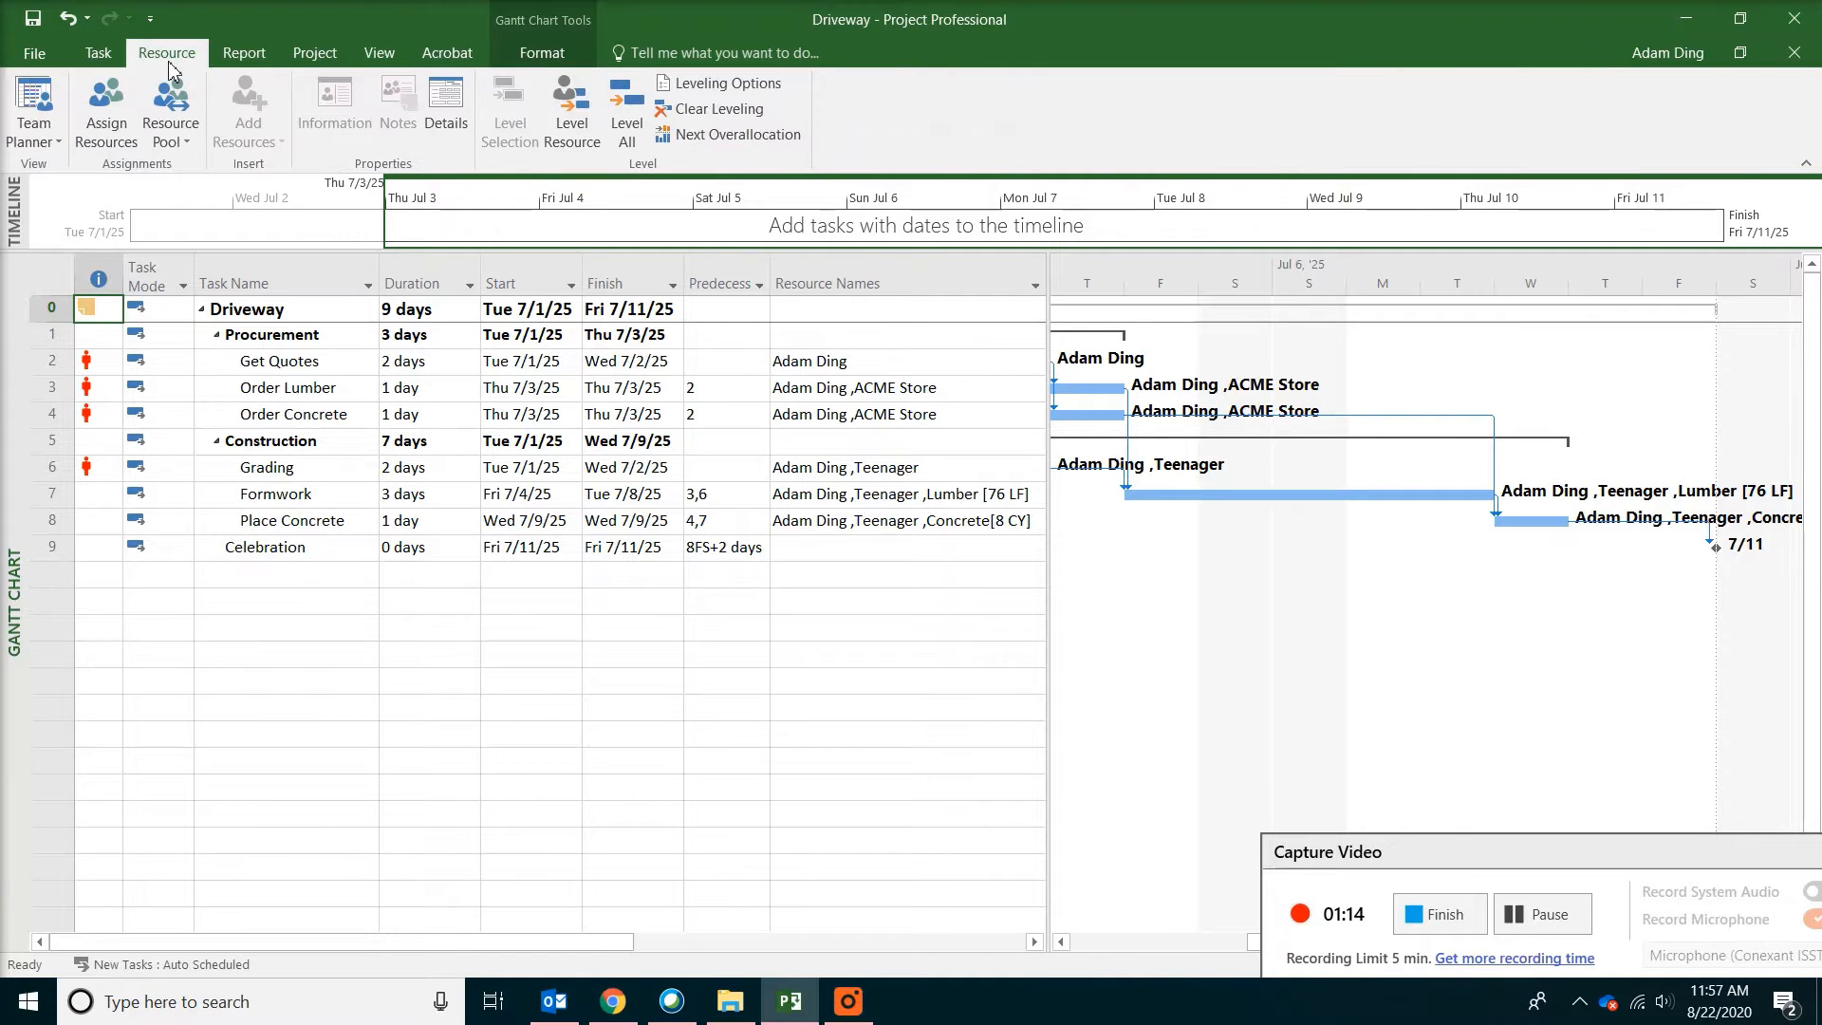
pyautogui.click(619, 129)
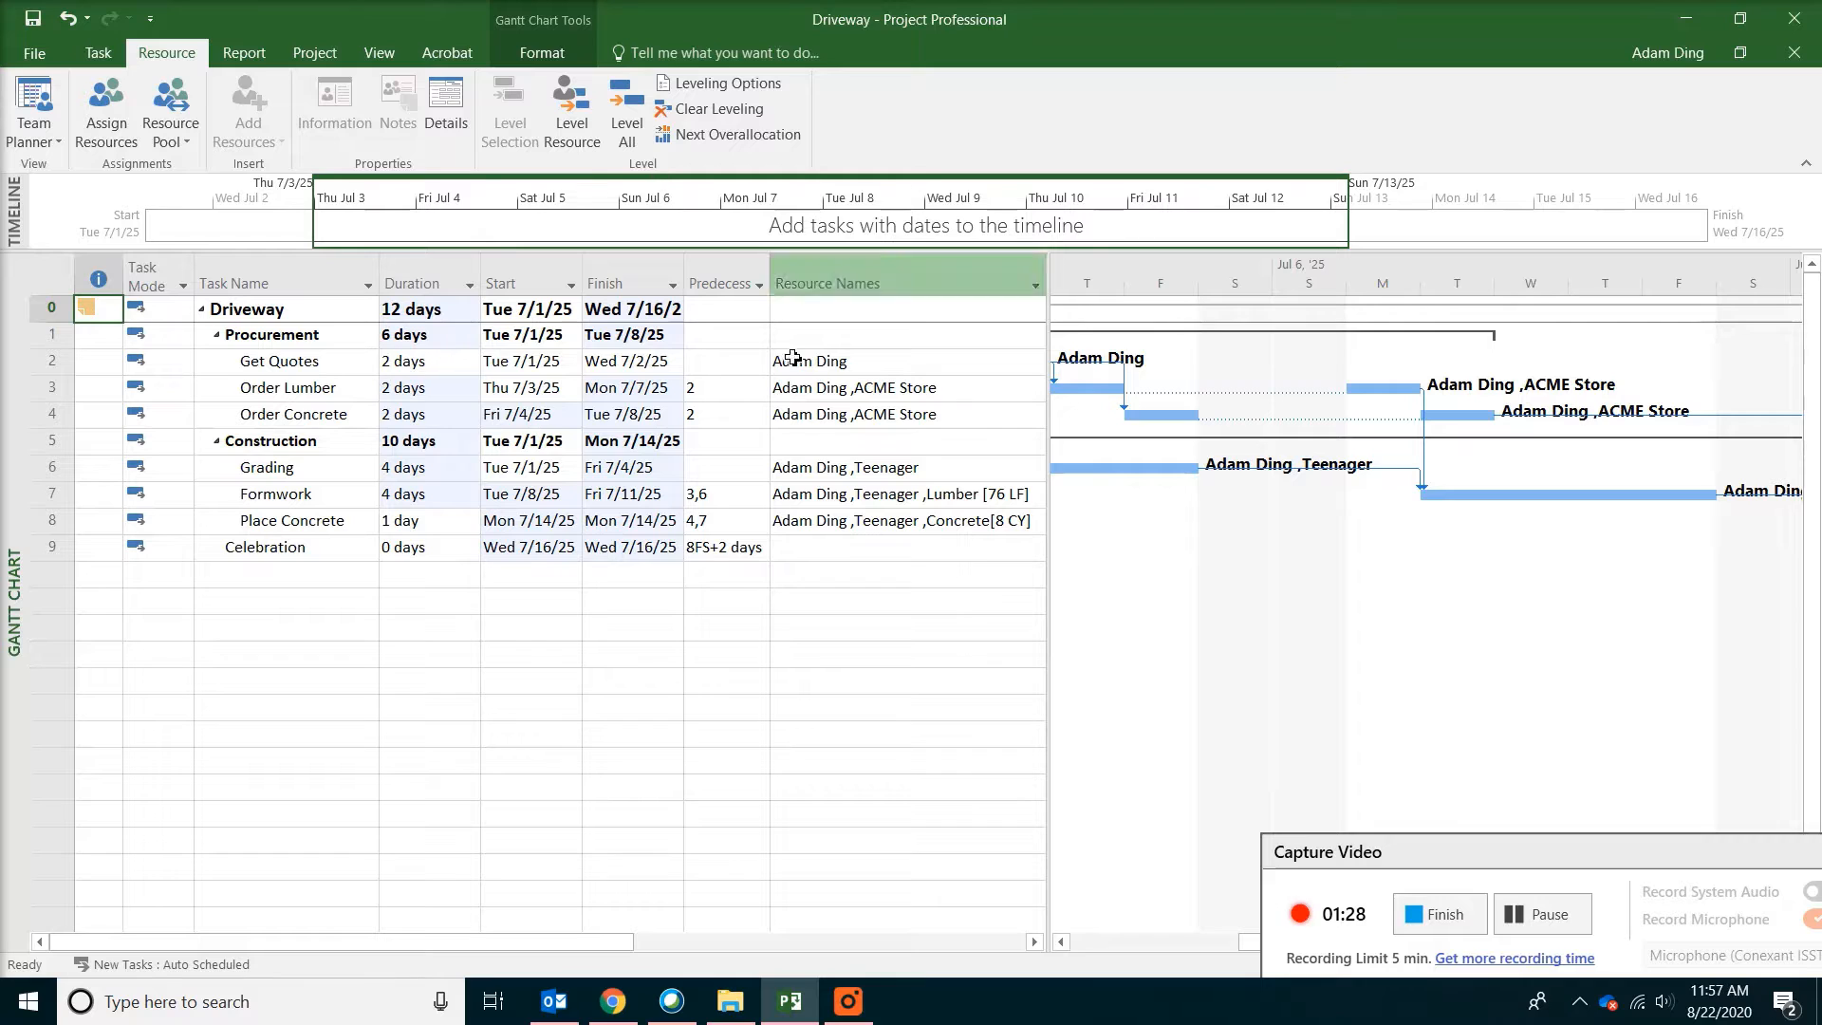
pyautogui.click(714, 112)
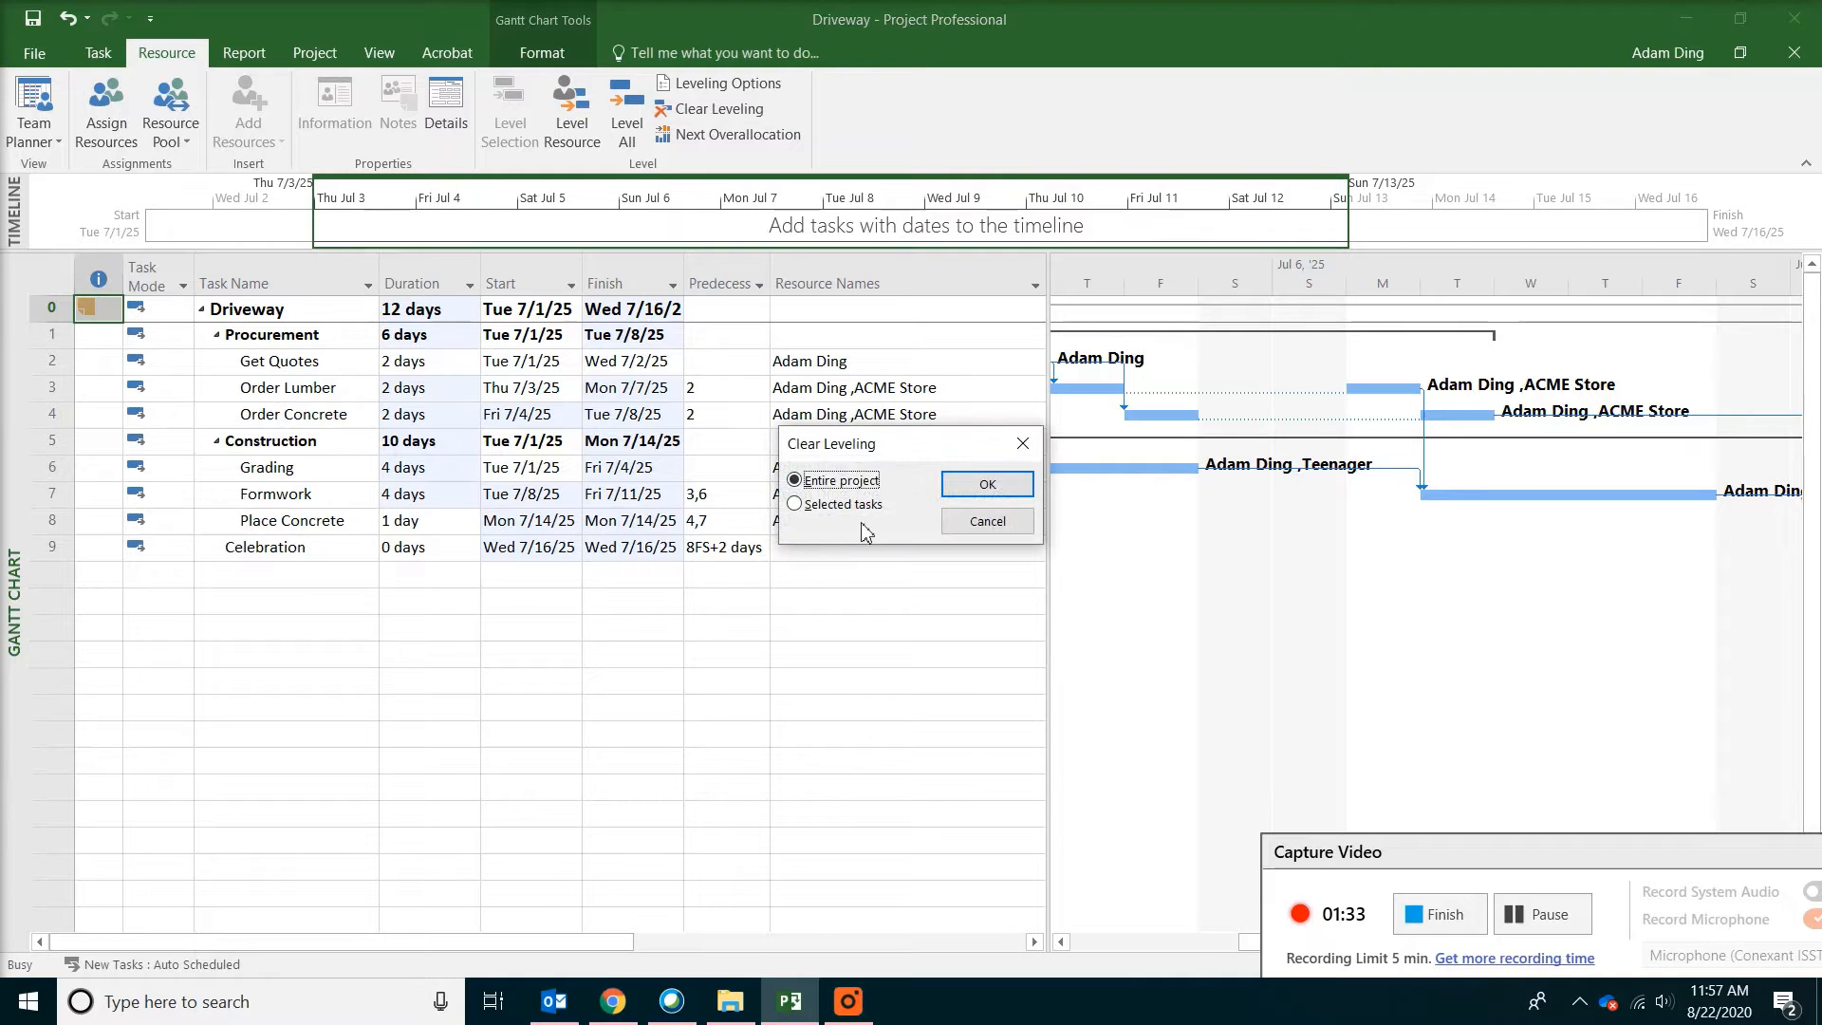
pyautogui.click(975, 491)
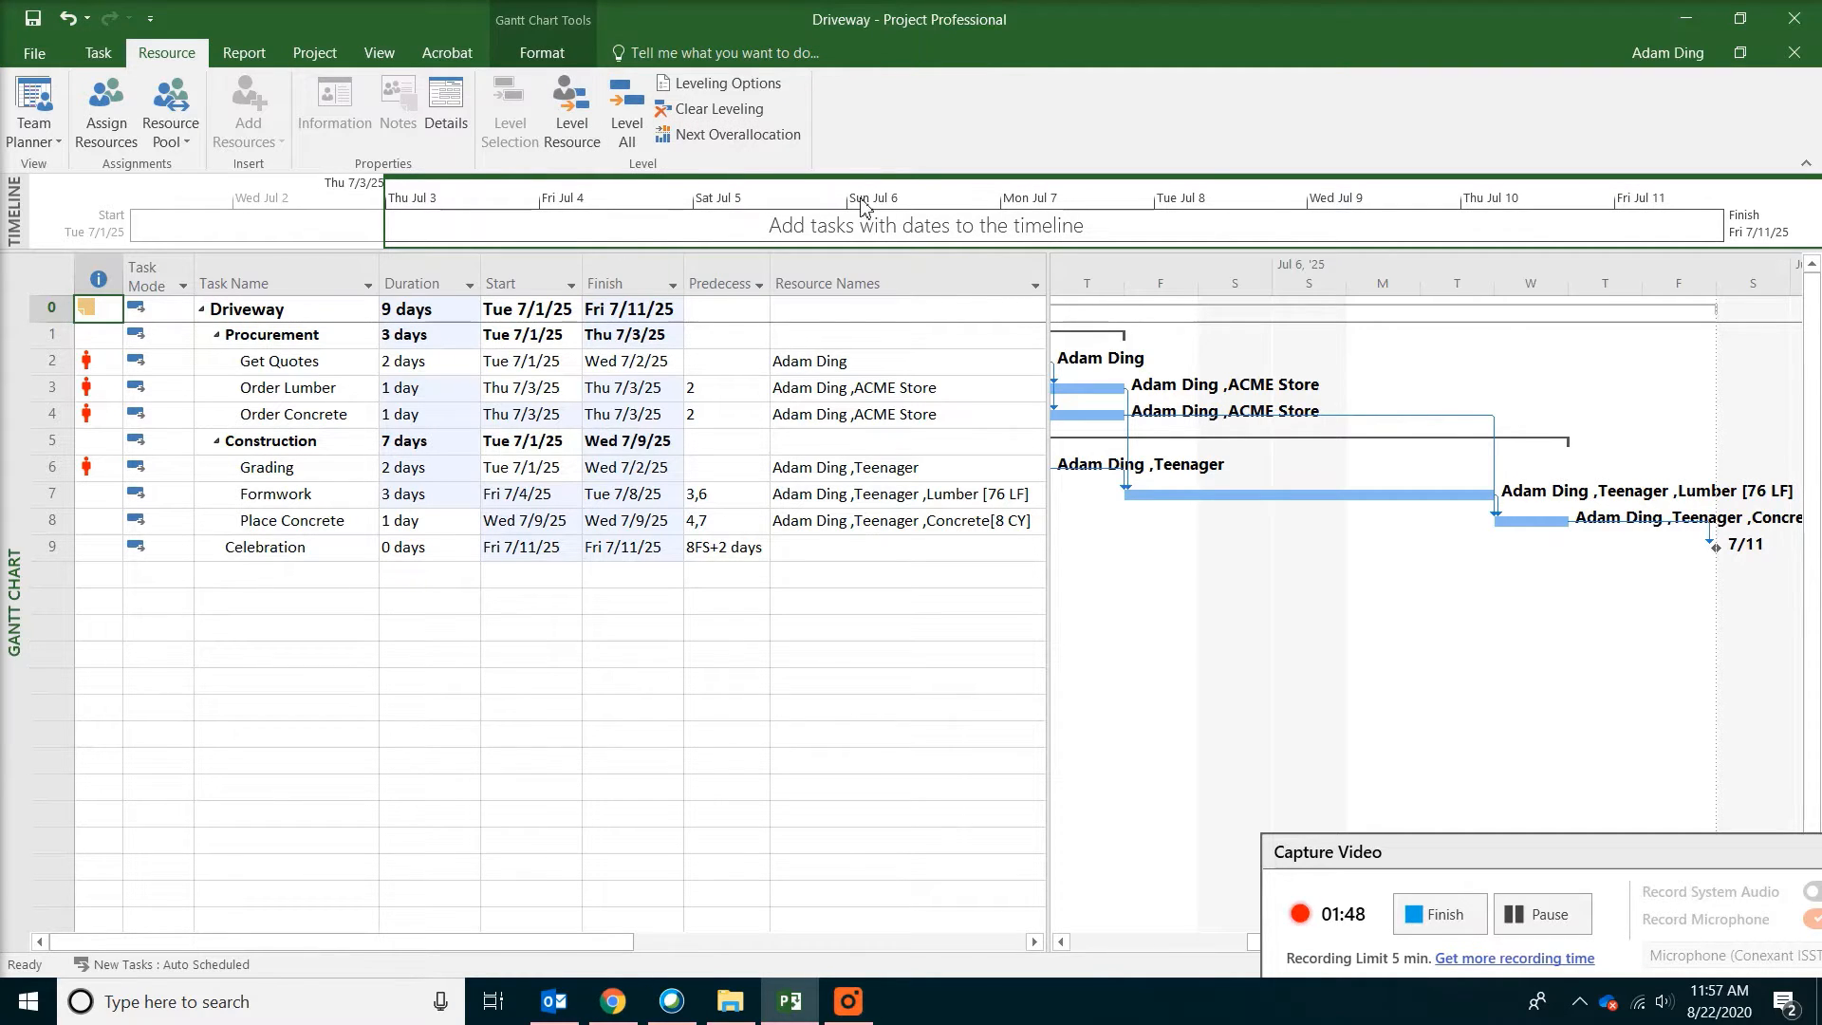
# - Set the resource leveling options to level only within available slack
pyautogui.click(692, 91)
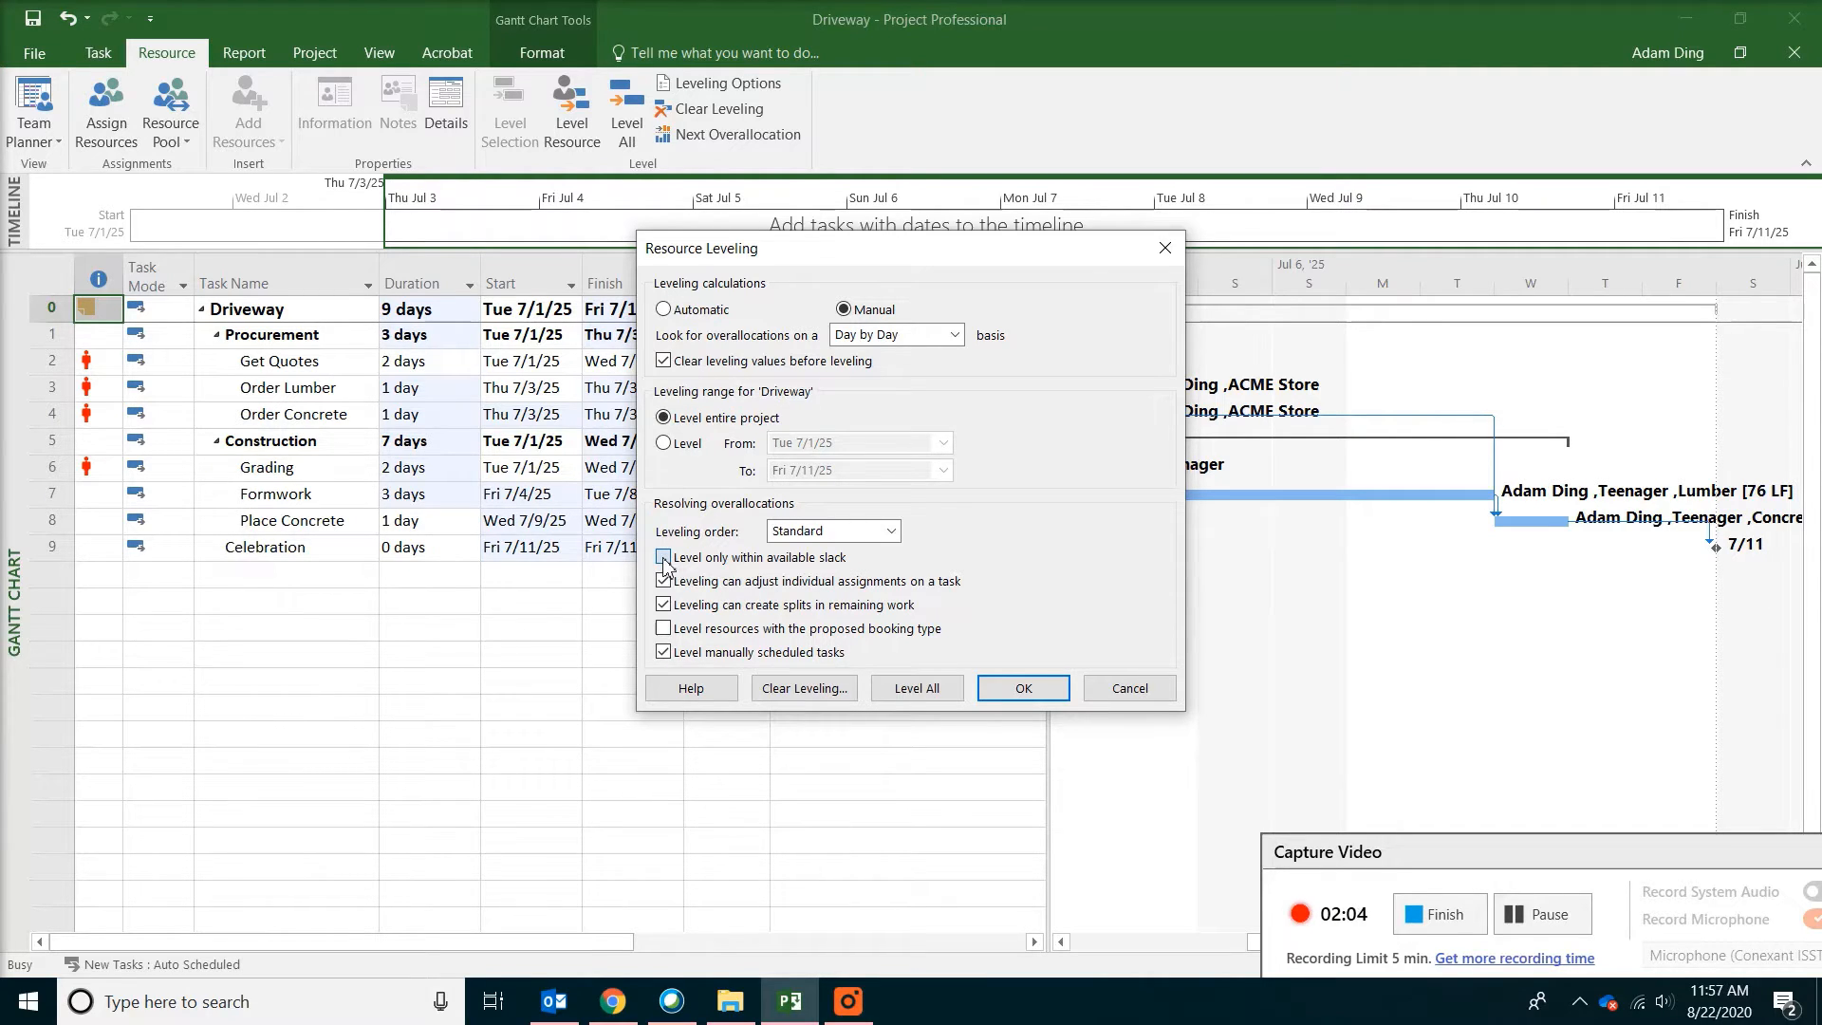
pyautogui.click(663, 559)
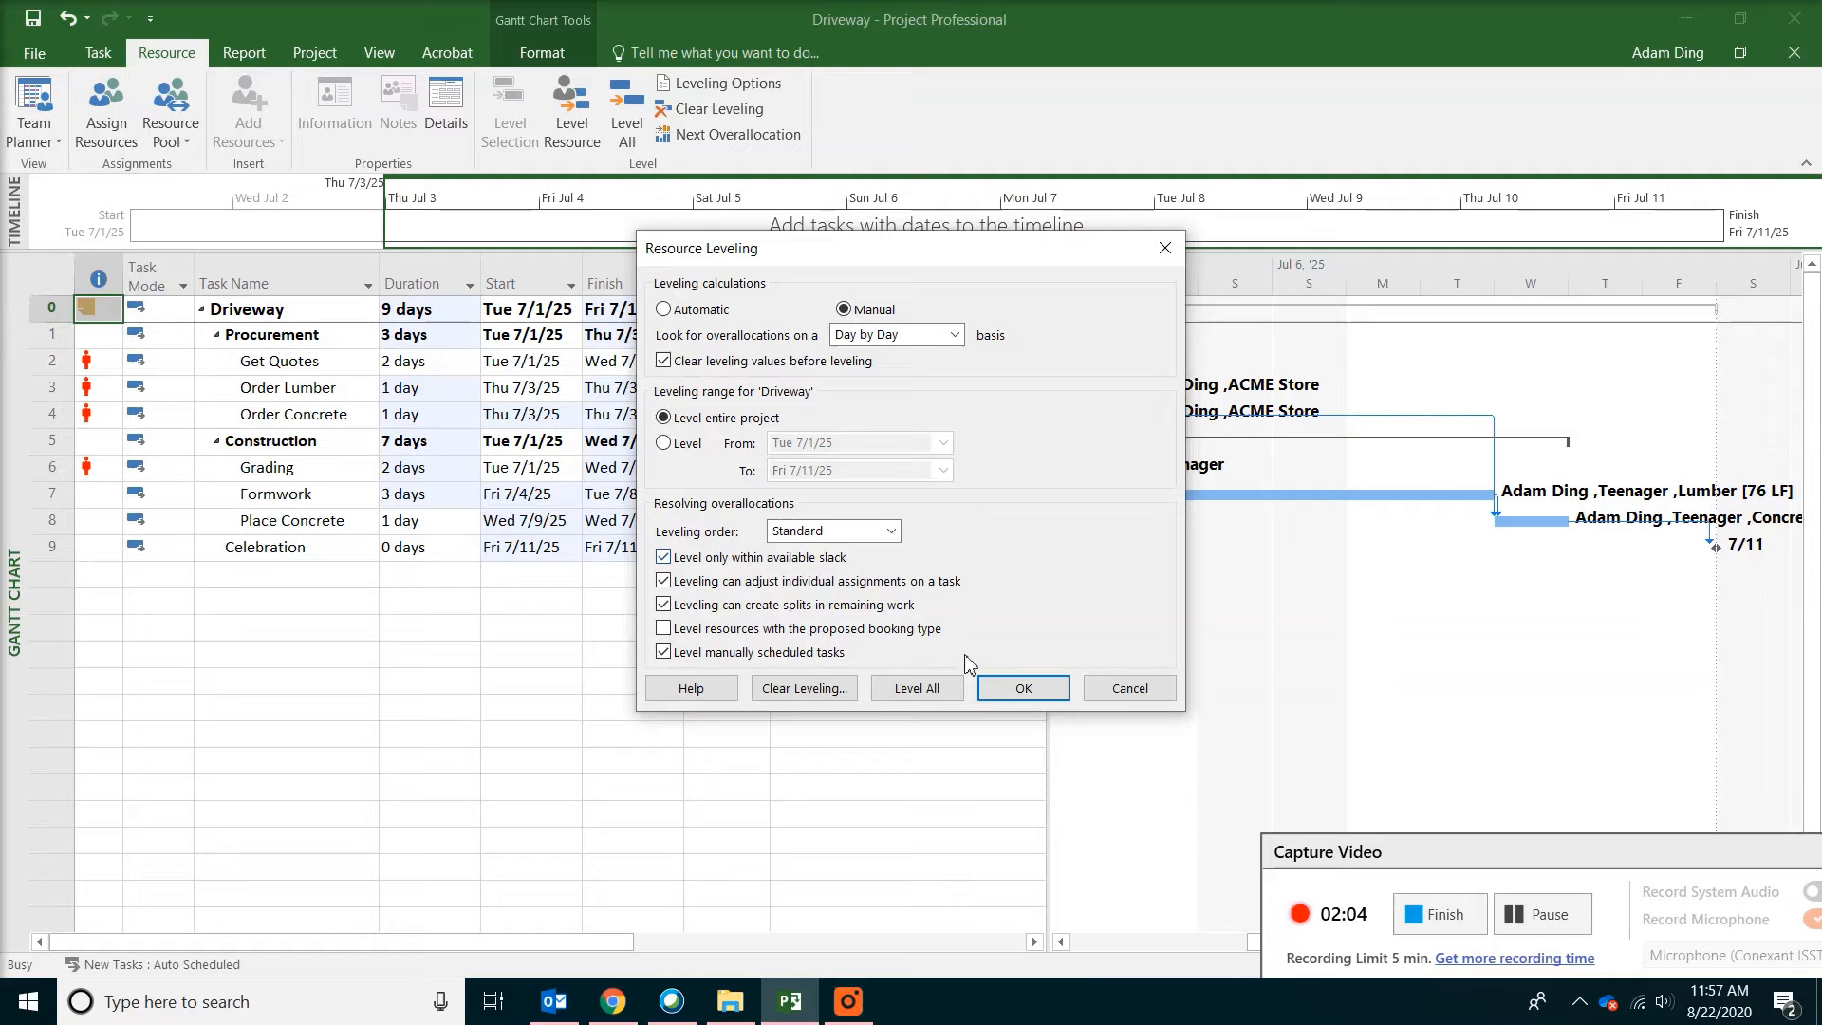
pyautogui.click(1024, 690)
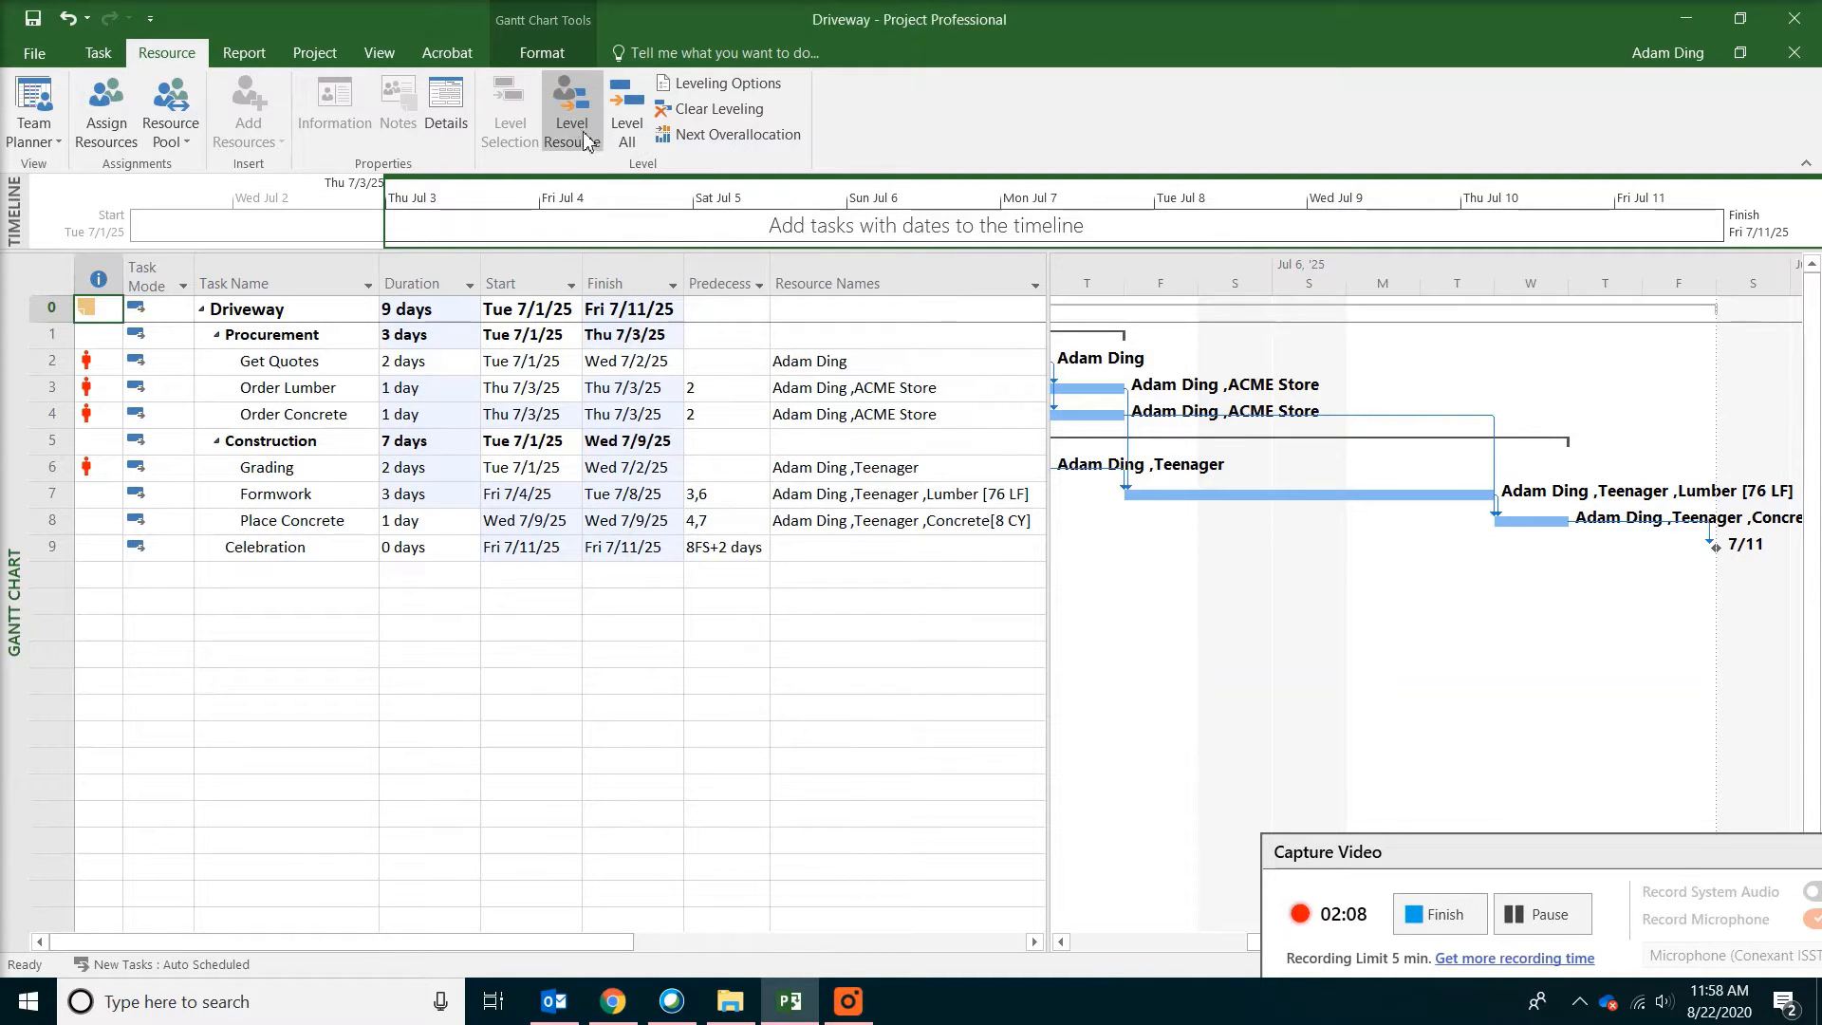
# - Try to level all resources within the available slack, stop the leveling, and clear it for the entire project
pyautogui.click(627, 114)
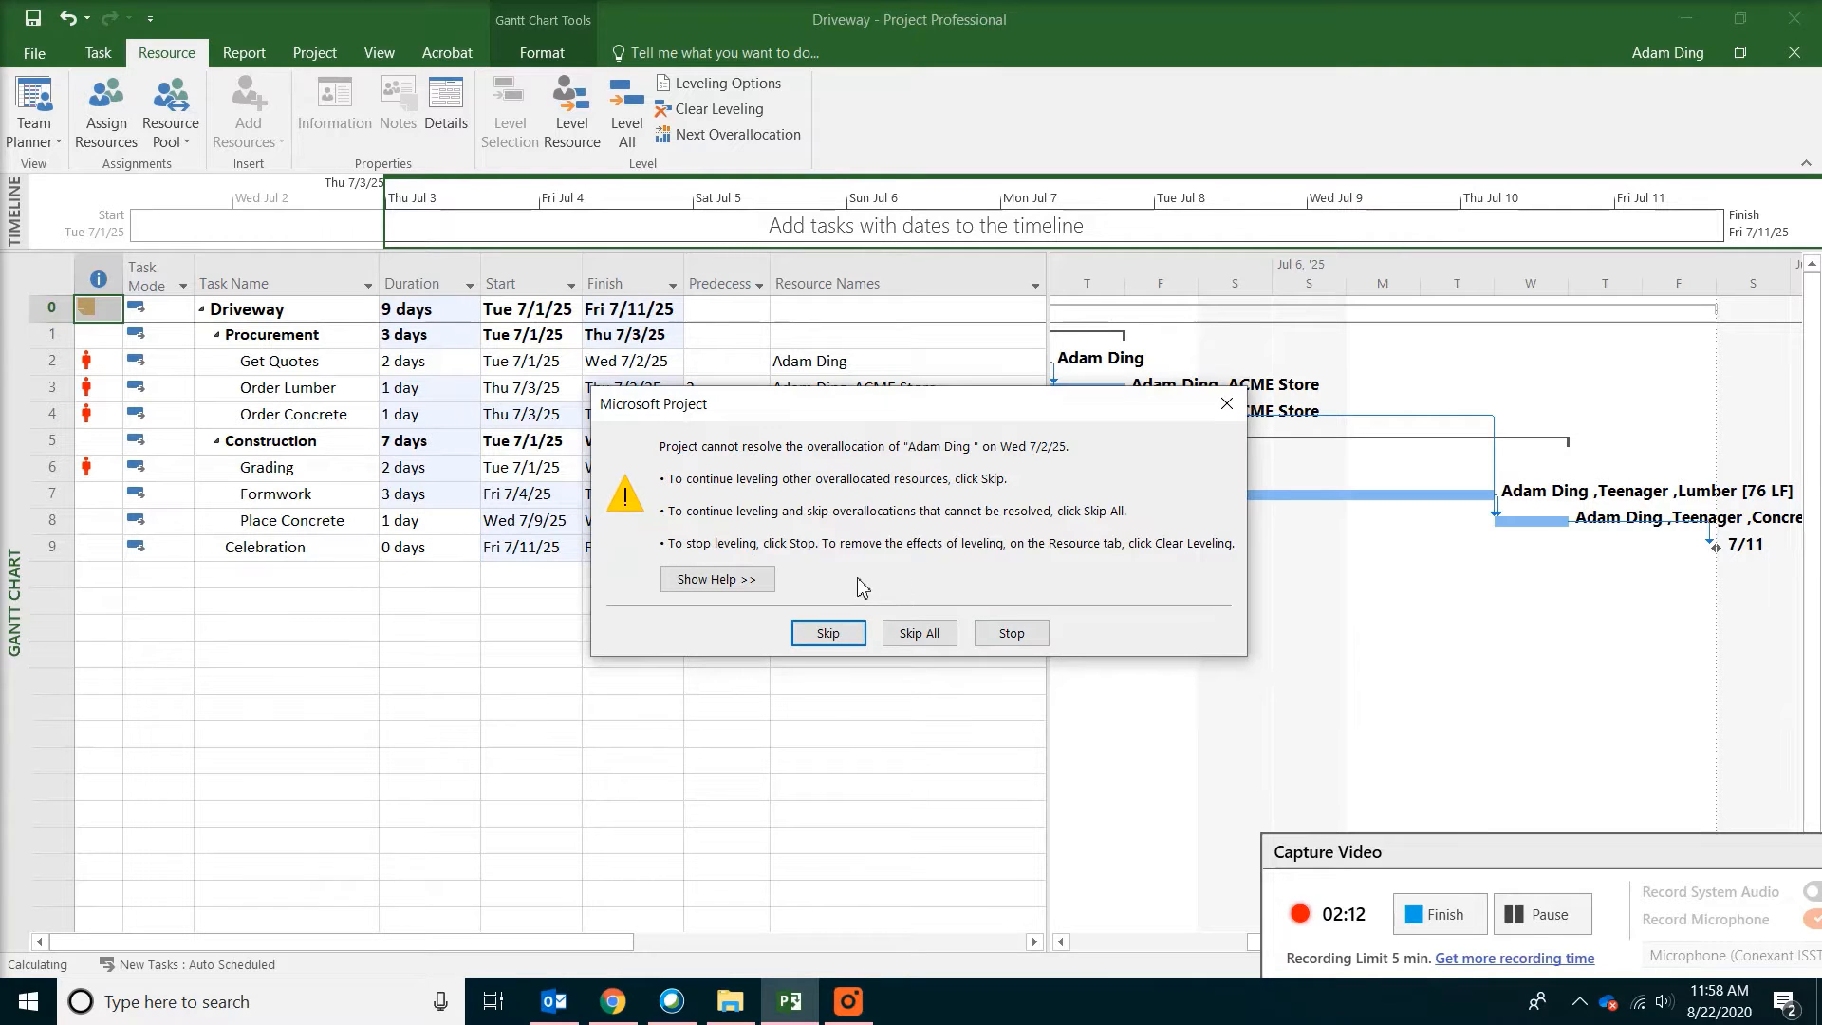
pyautogui.click(1001, 642)
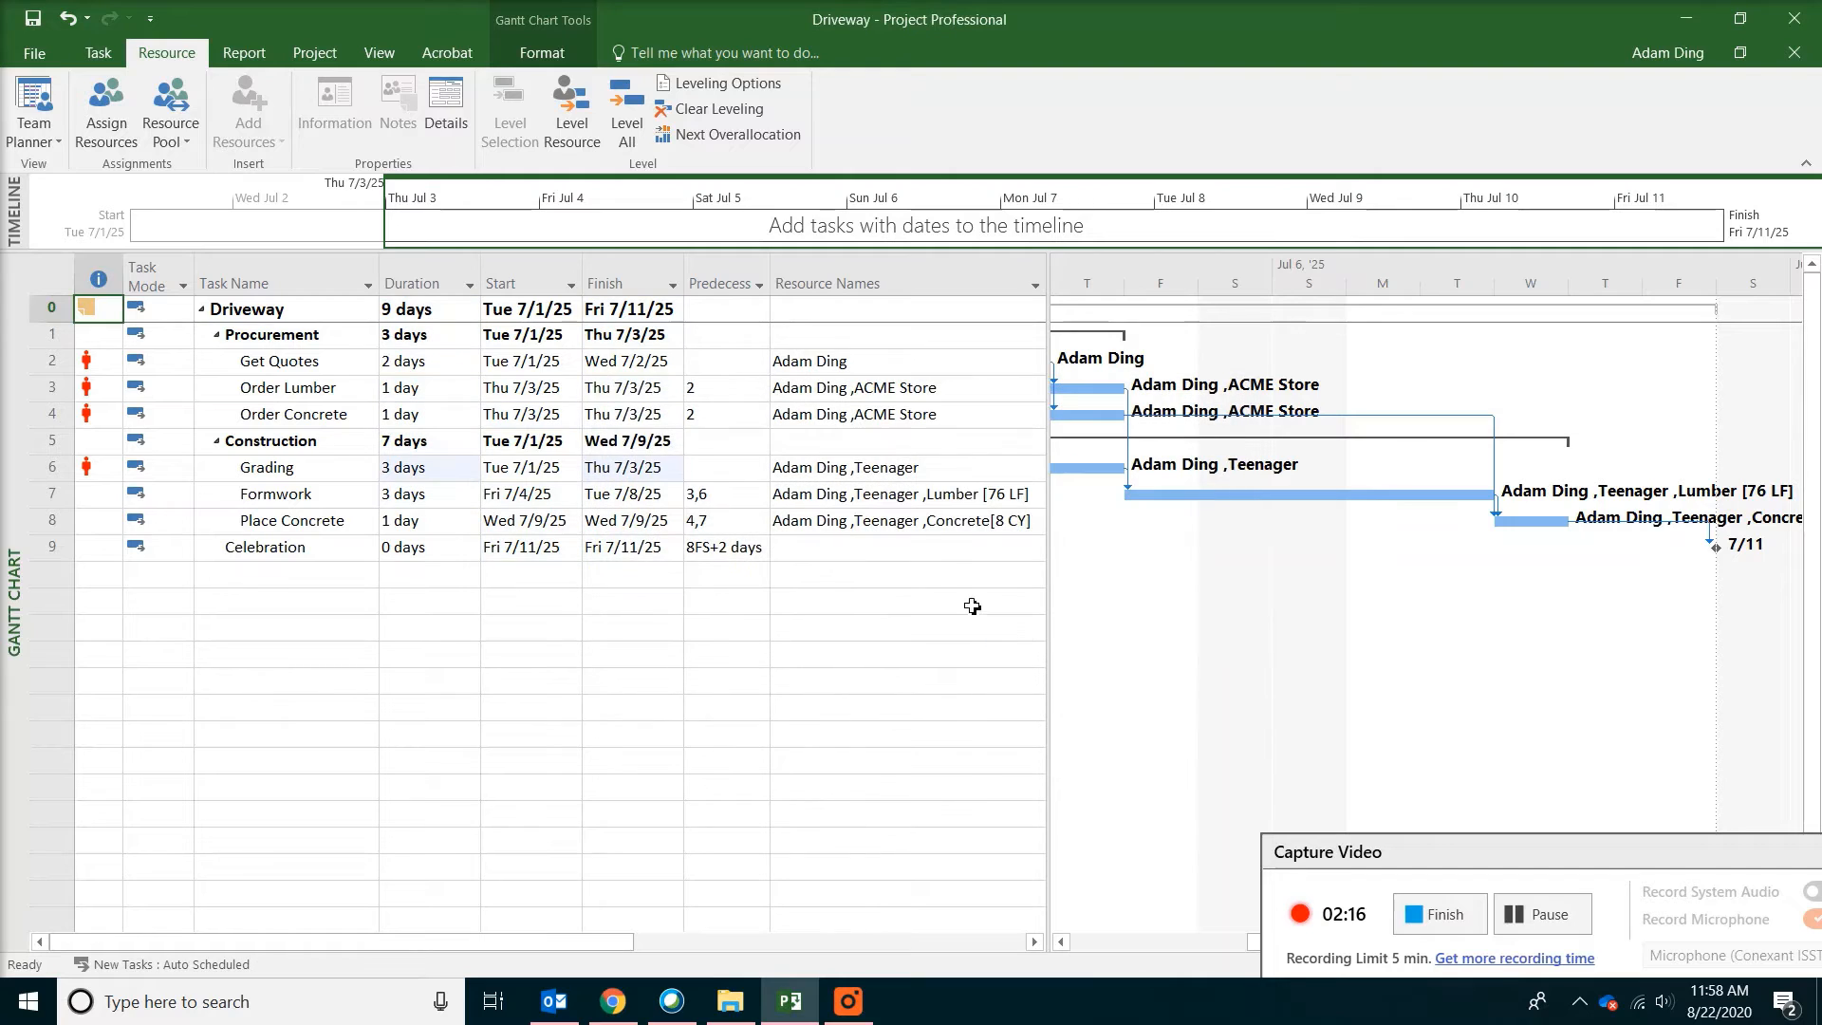
pyautogui.click(710, 108)
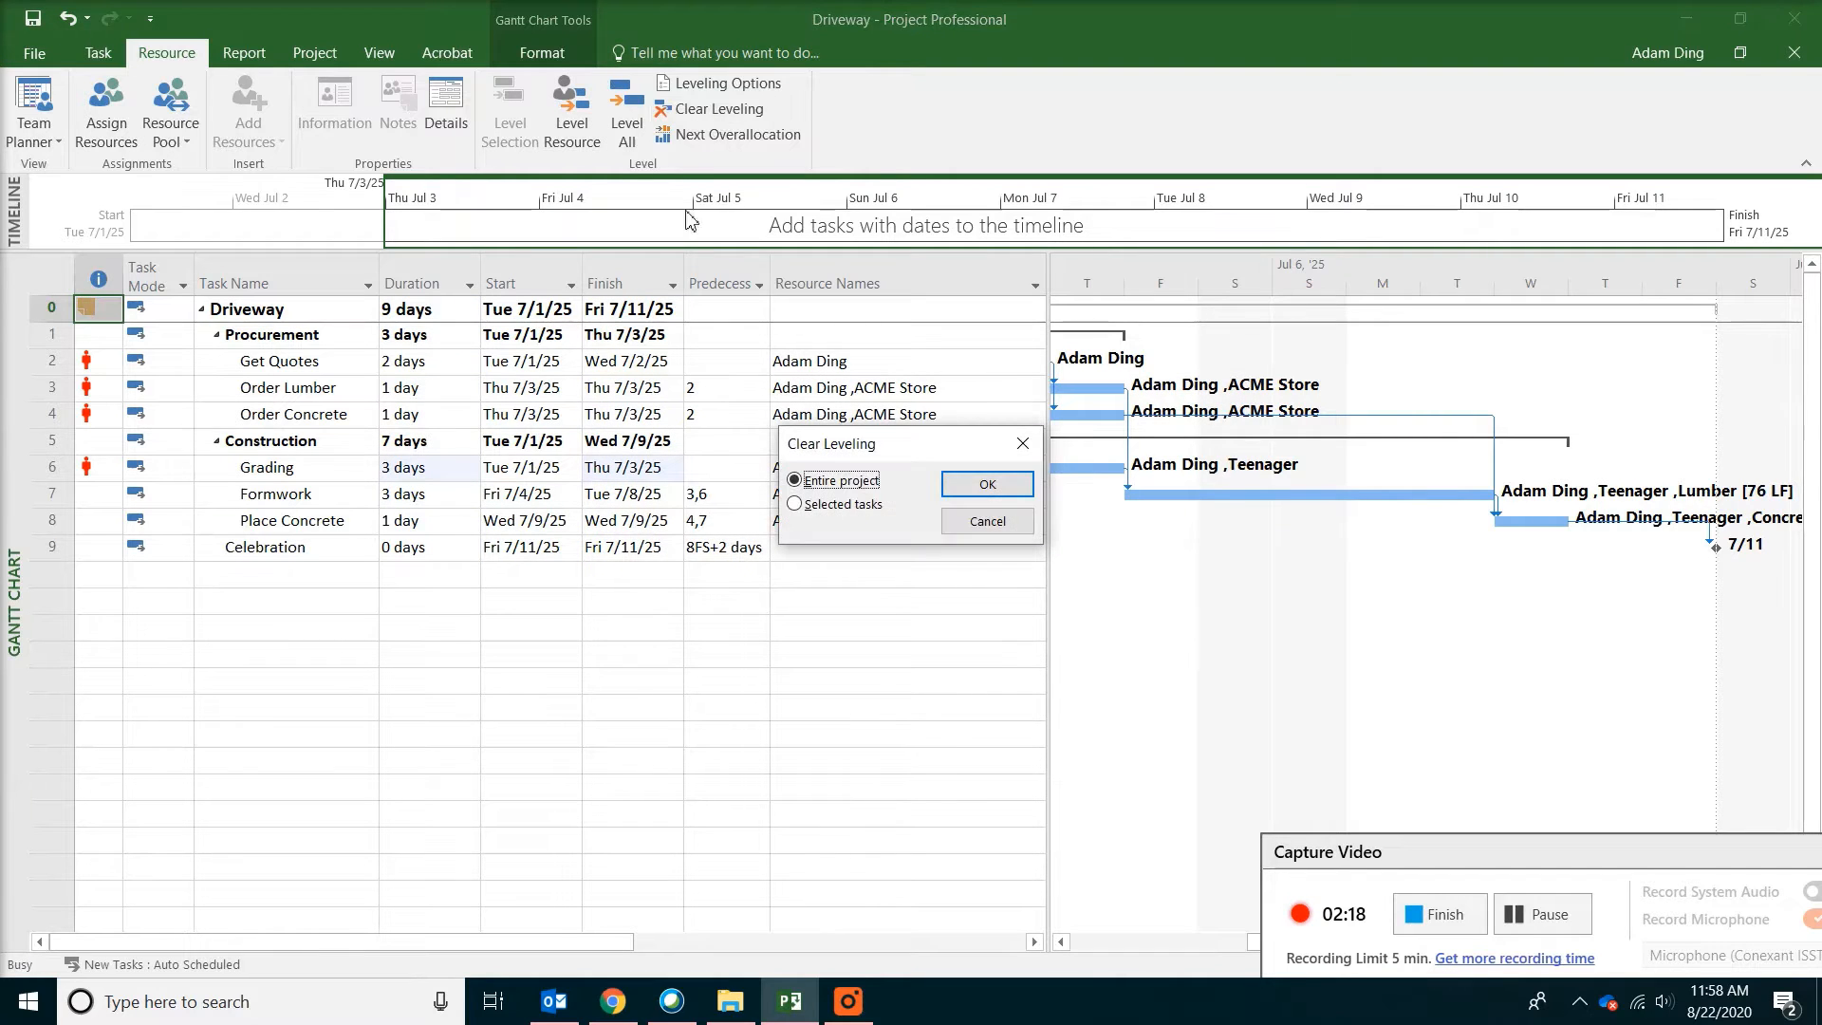
pyautogui.click(987, 485)
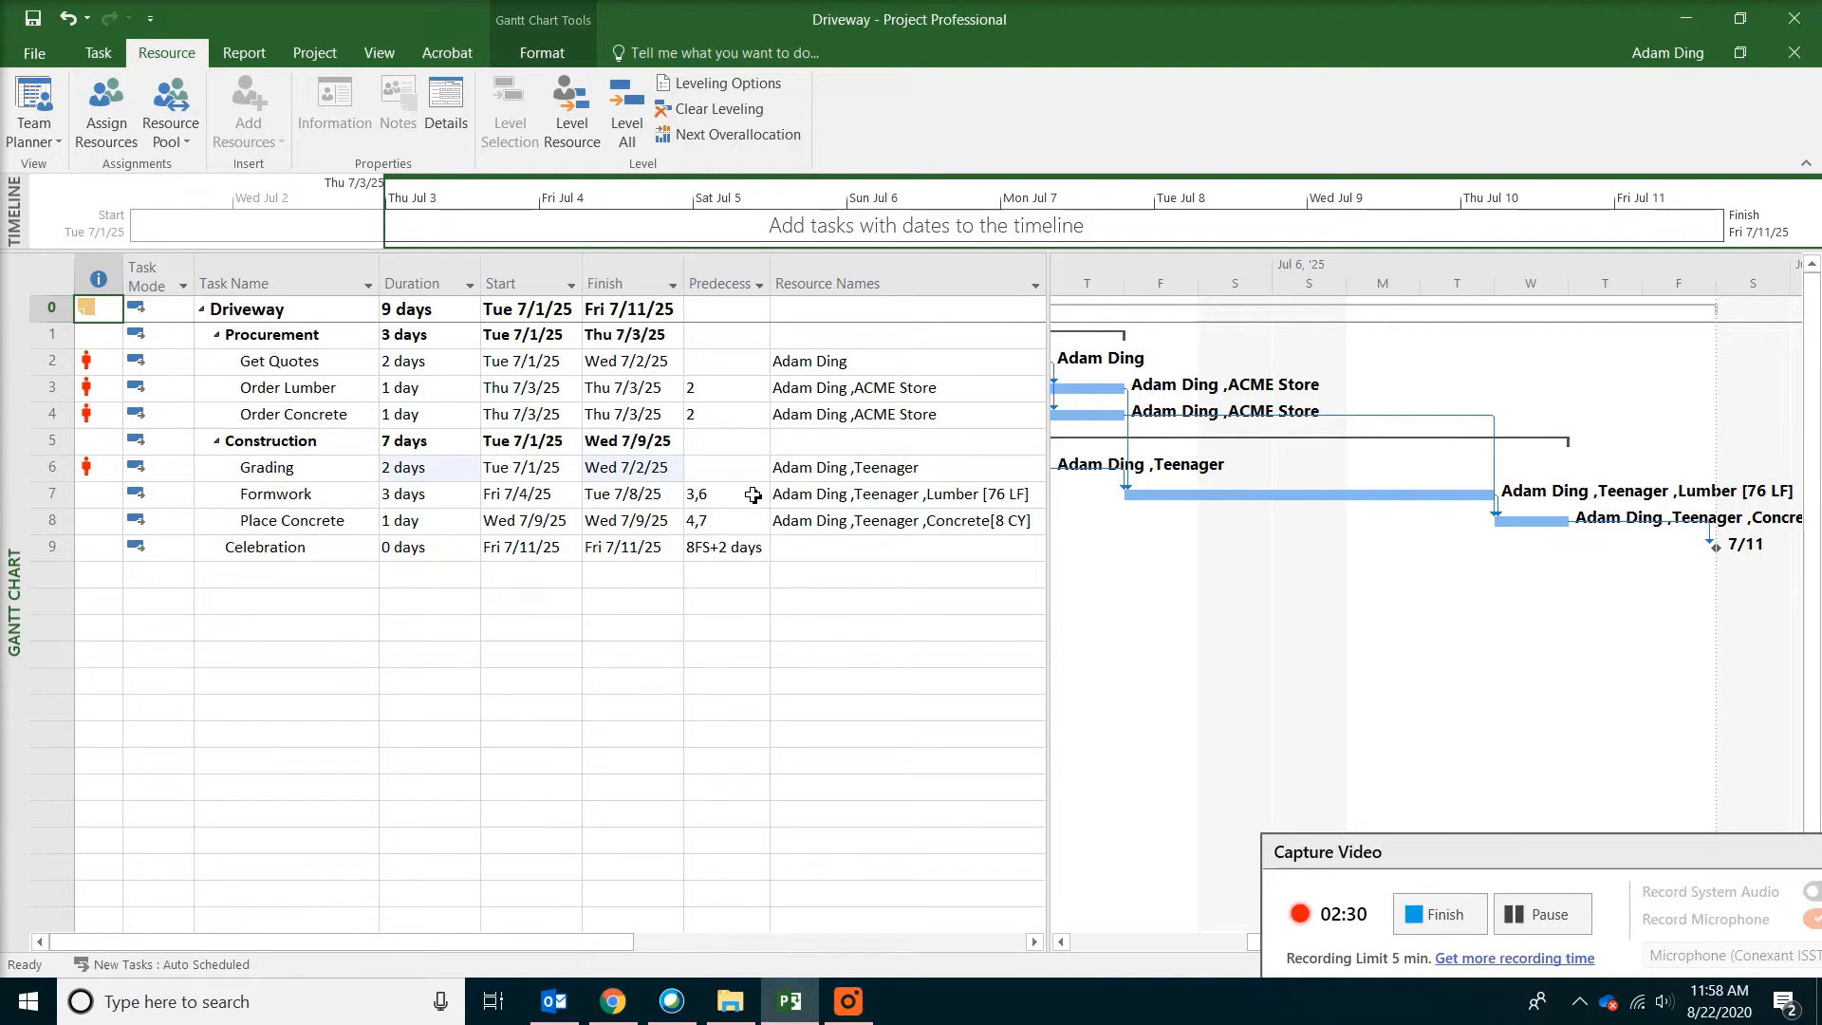
# - Add Grading as a predecessor of Order Lumber by setting its predecessors to 2,6
pyautogui.click(856, 399)
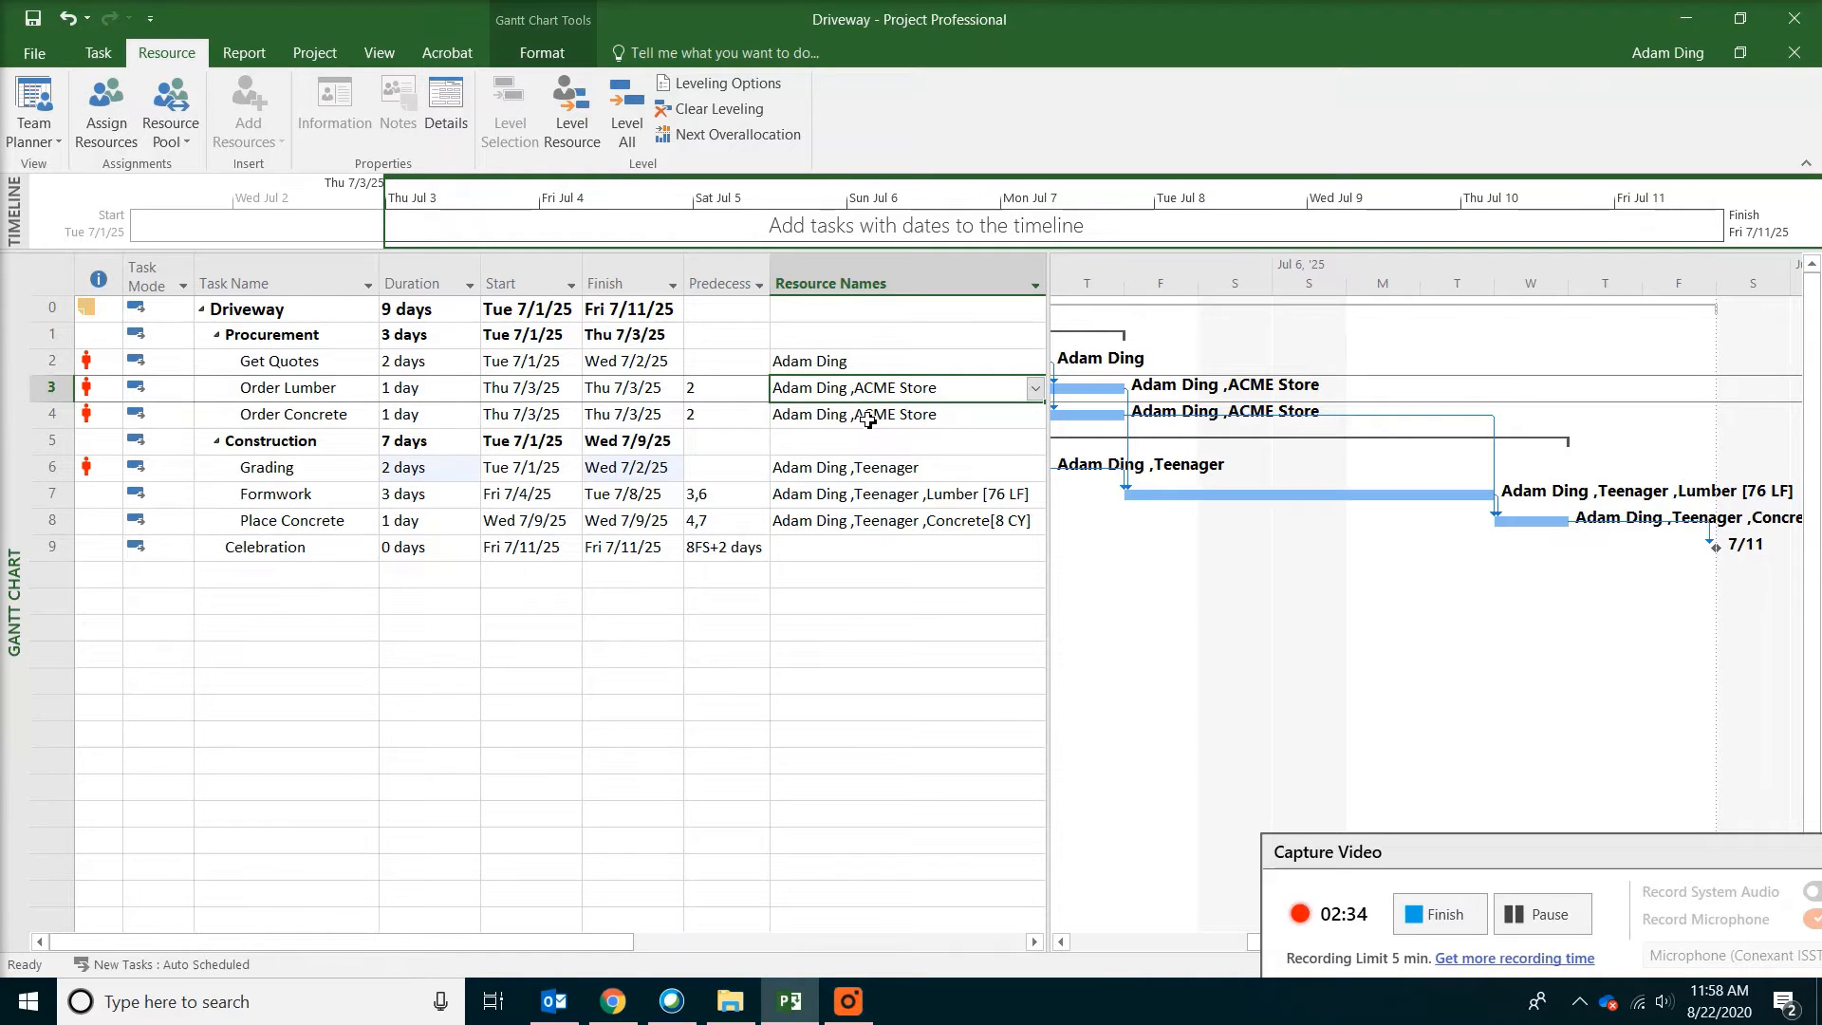
pyautogui.click(868, 421)
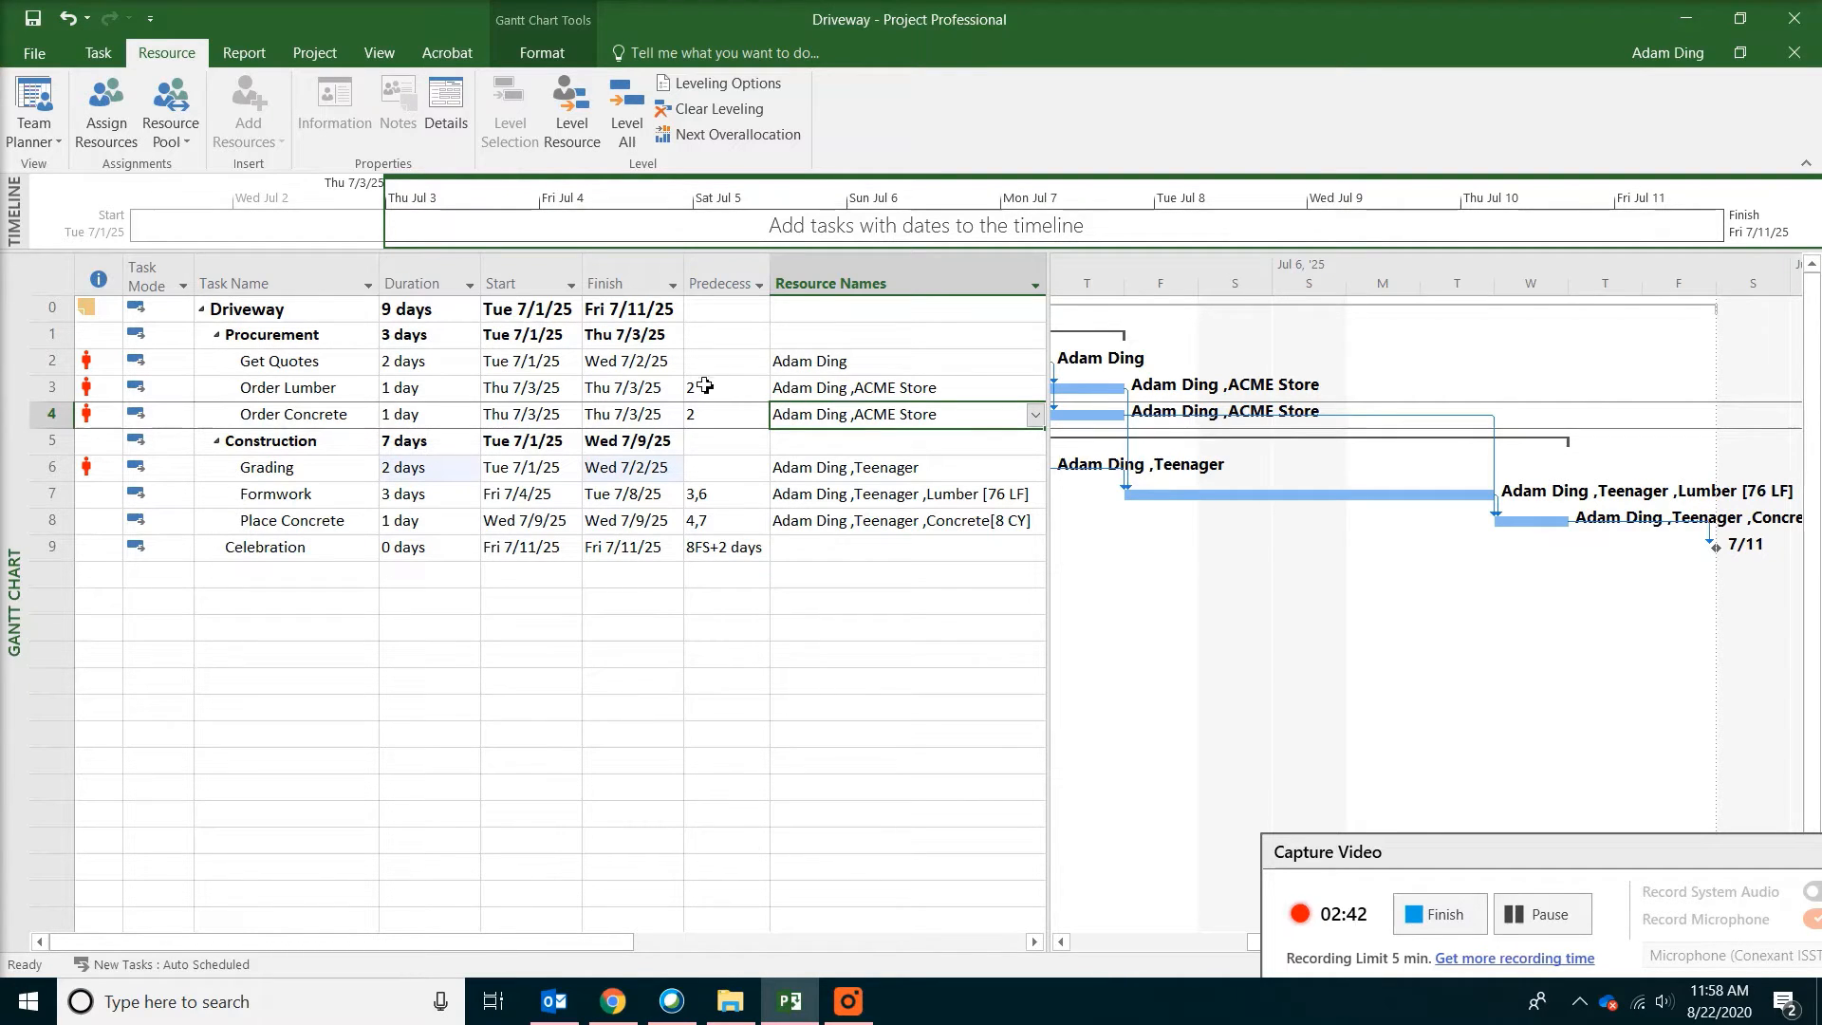
pyautogui.click(312, 389)
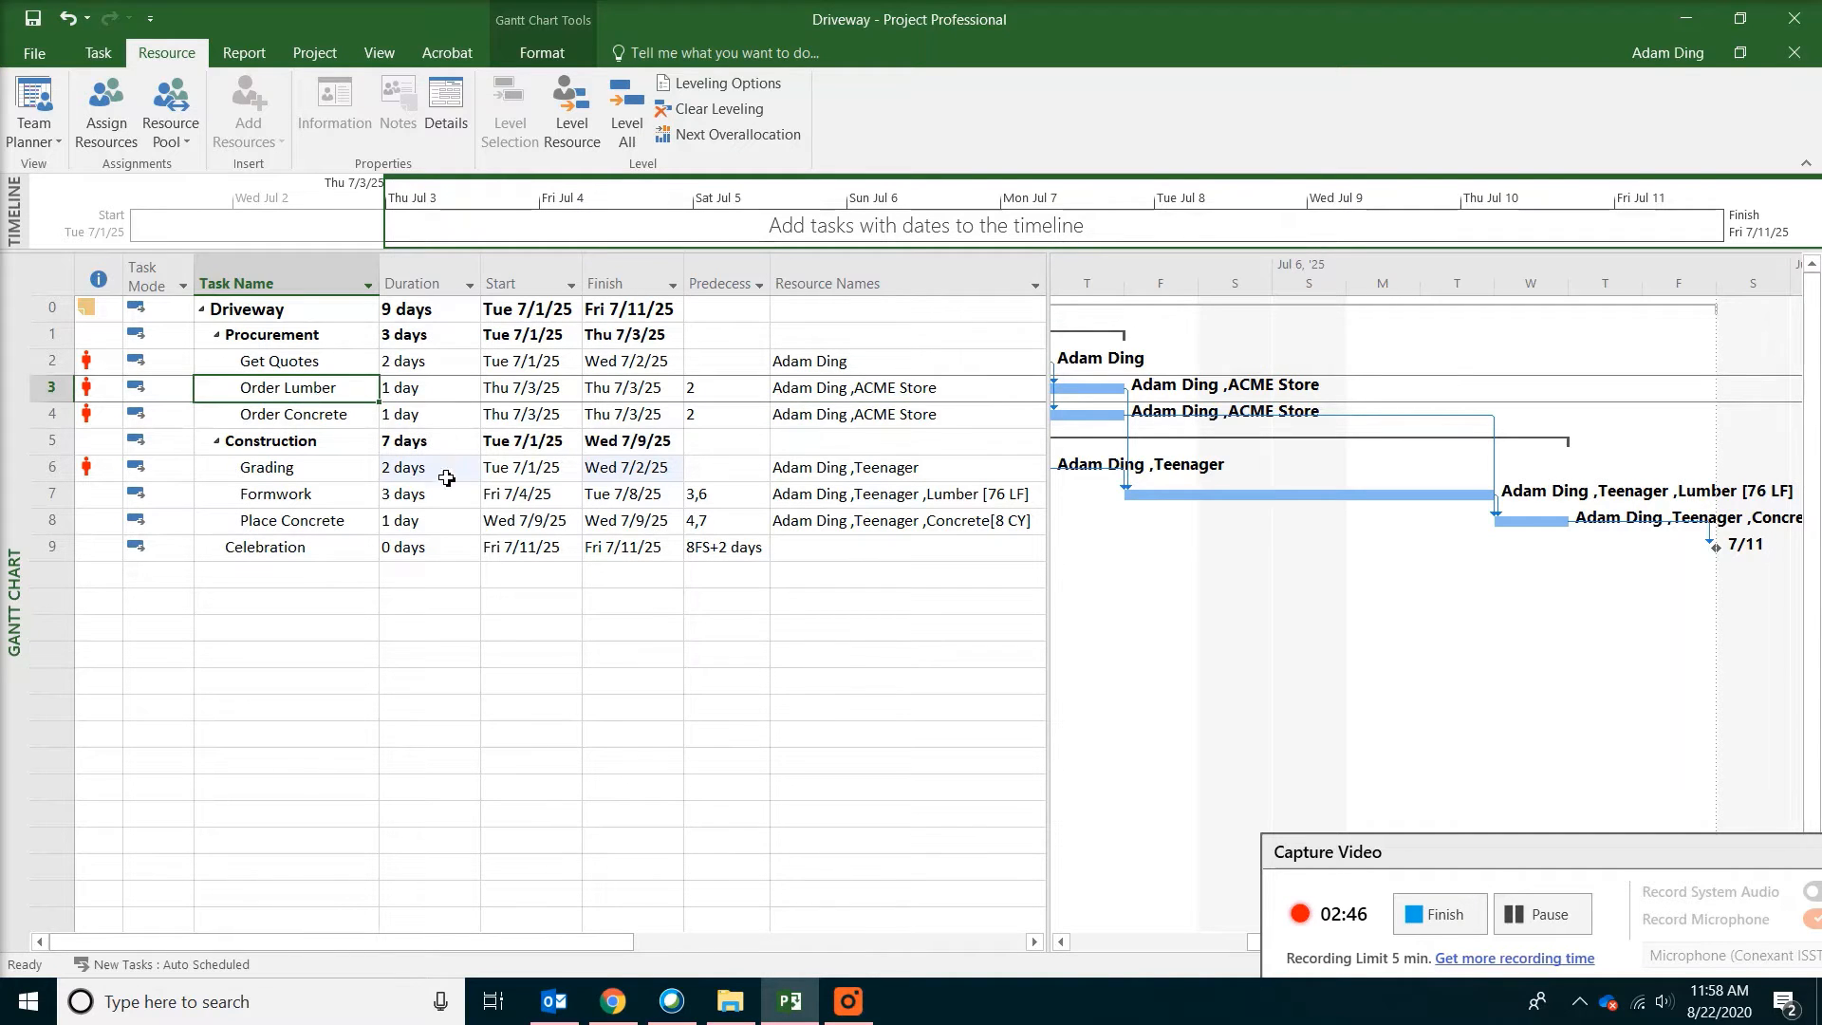
pyautogui.click(360, 470)
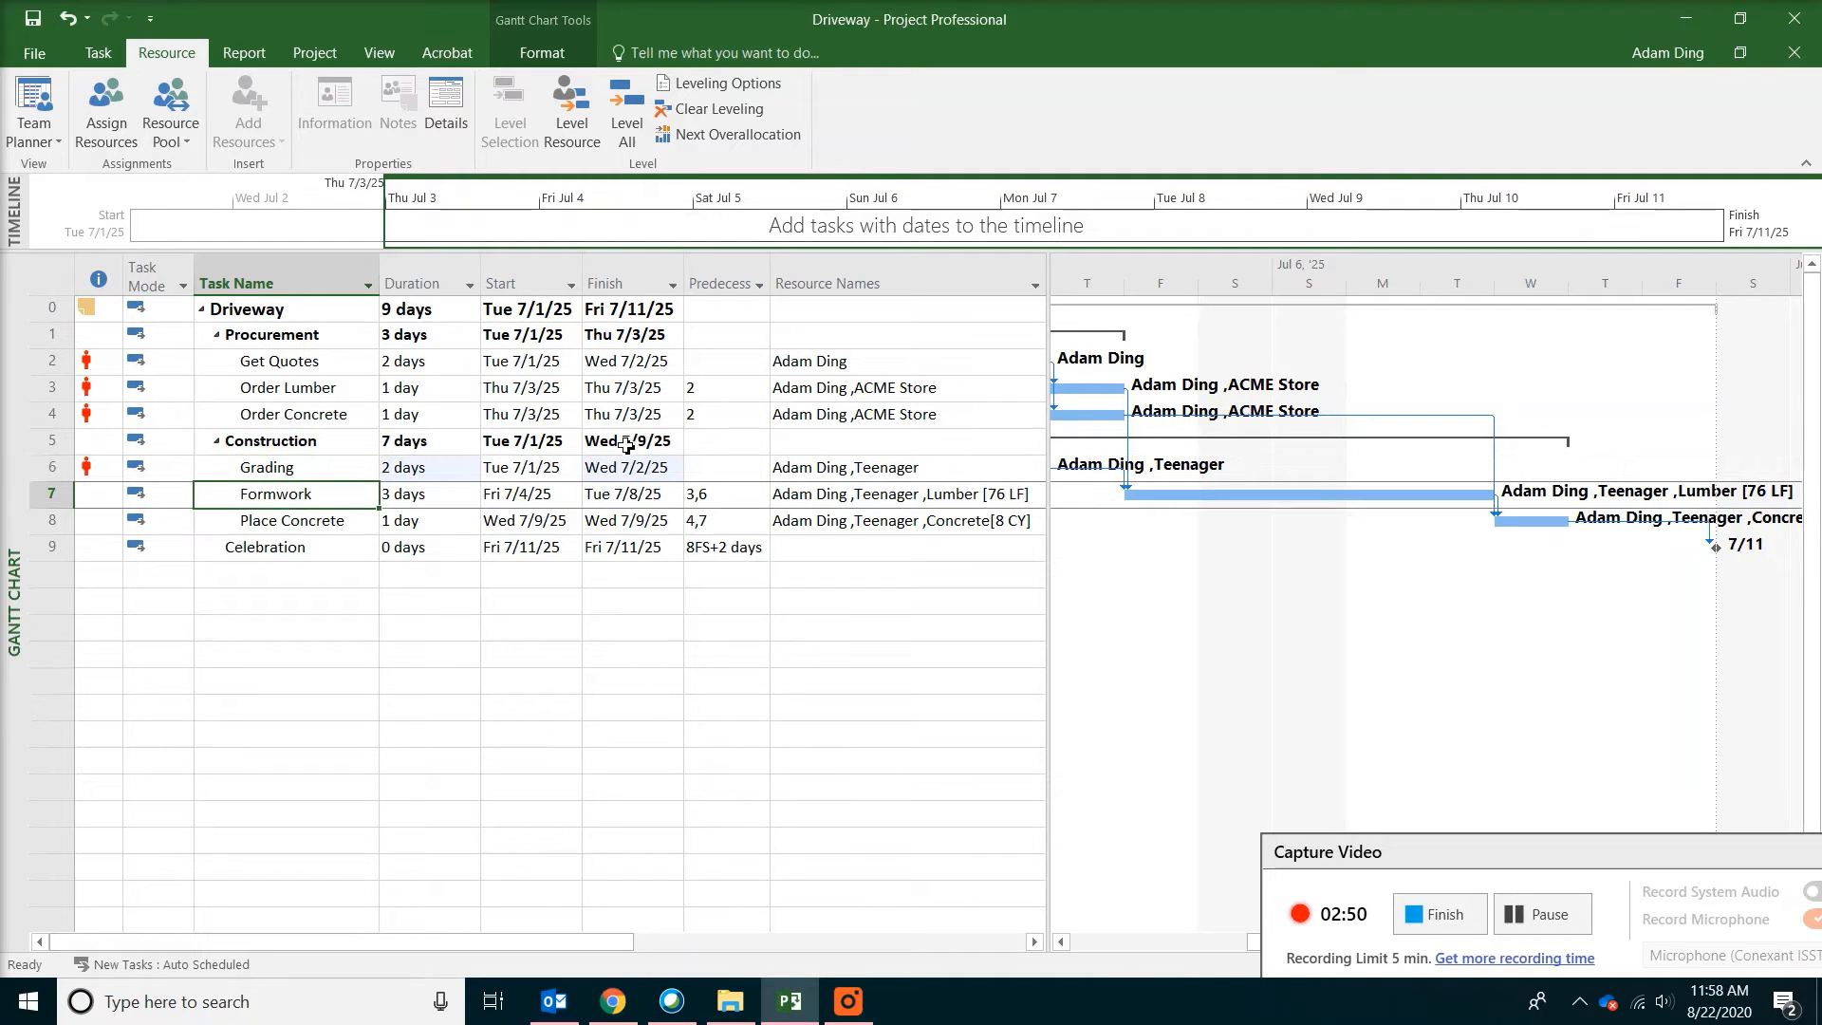
pyautogui.click(714, 391)
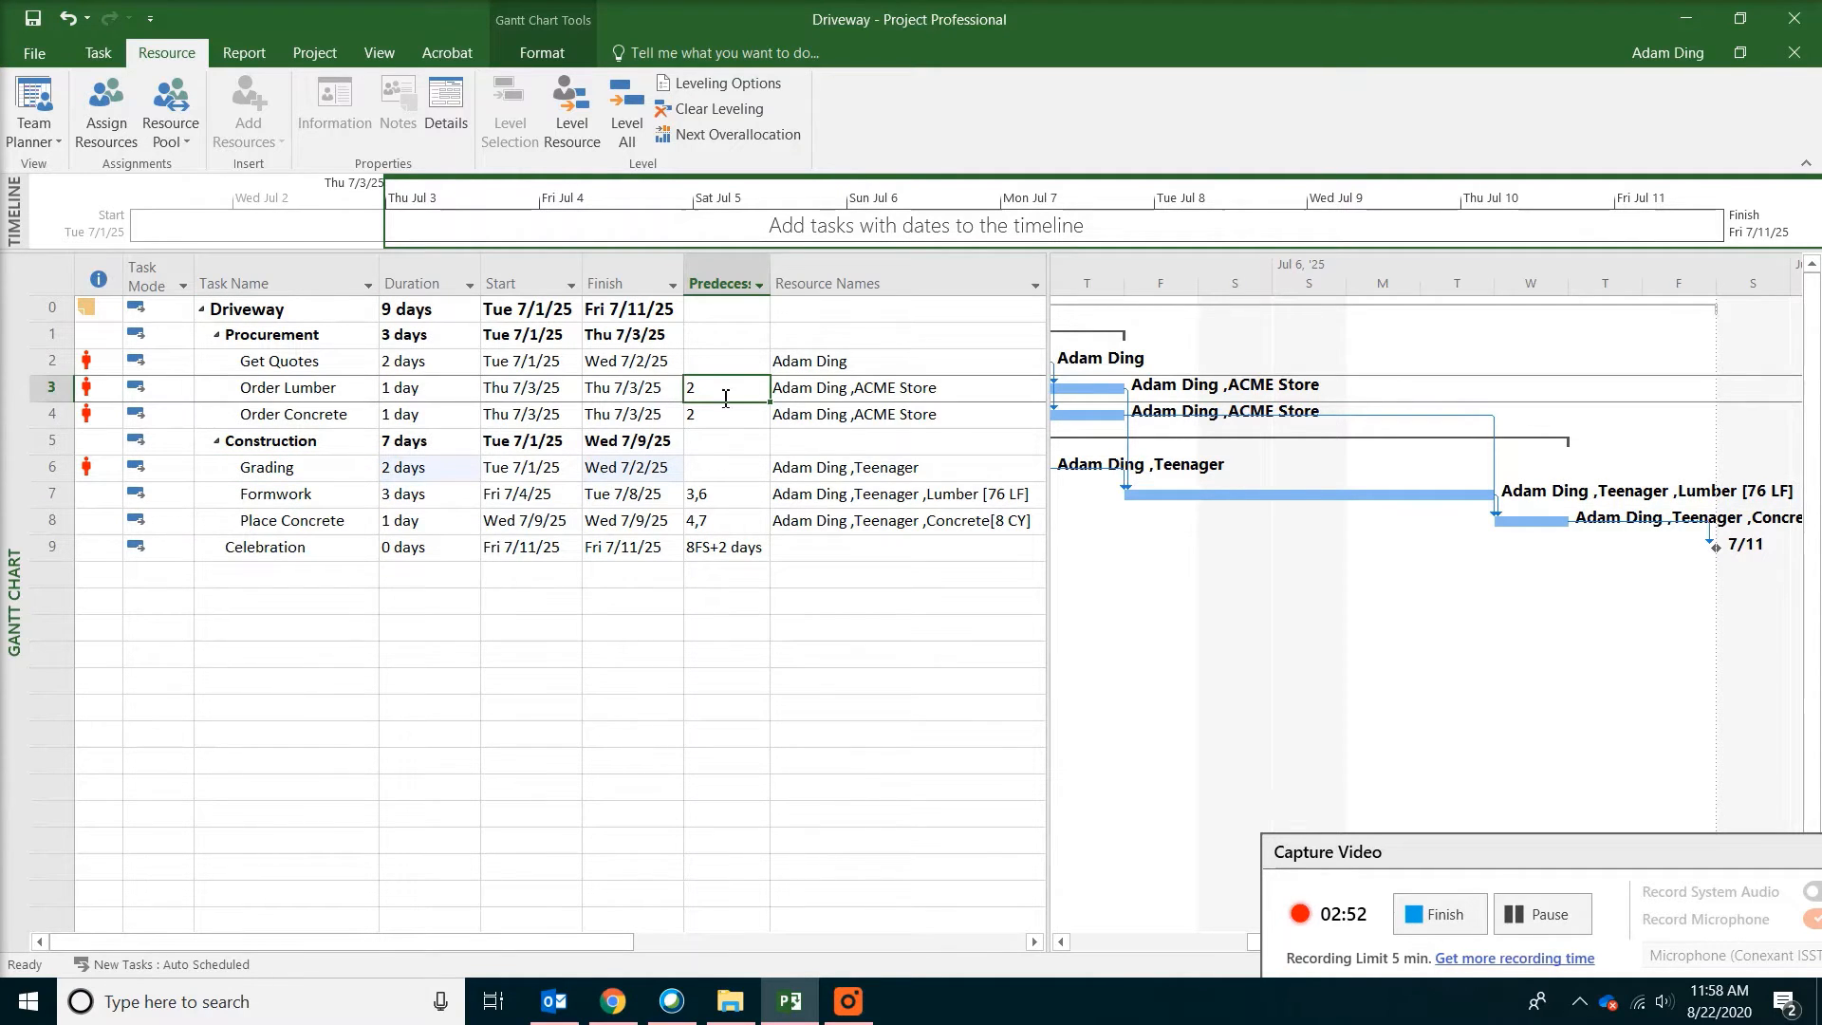
pyautogui.click(746, 394)
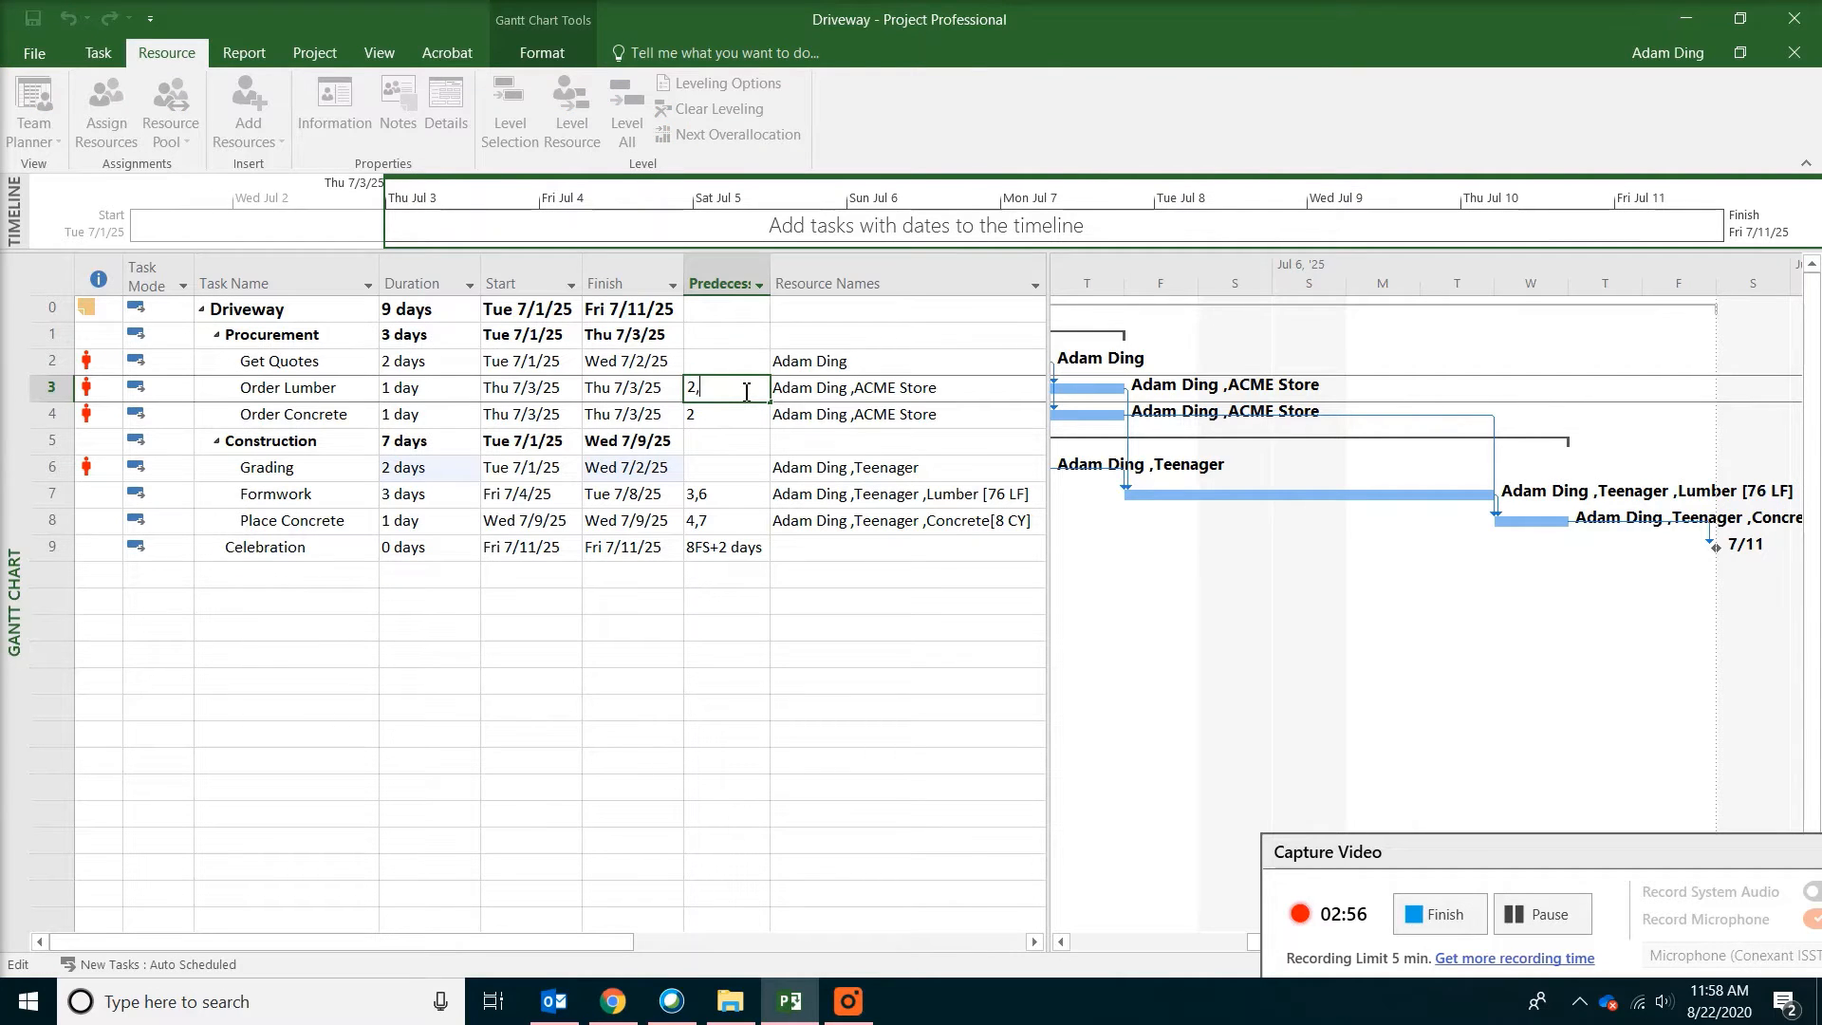
pyautogui.press('Return')
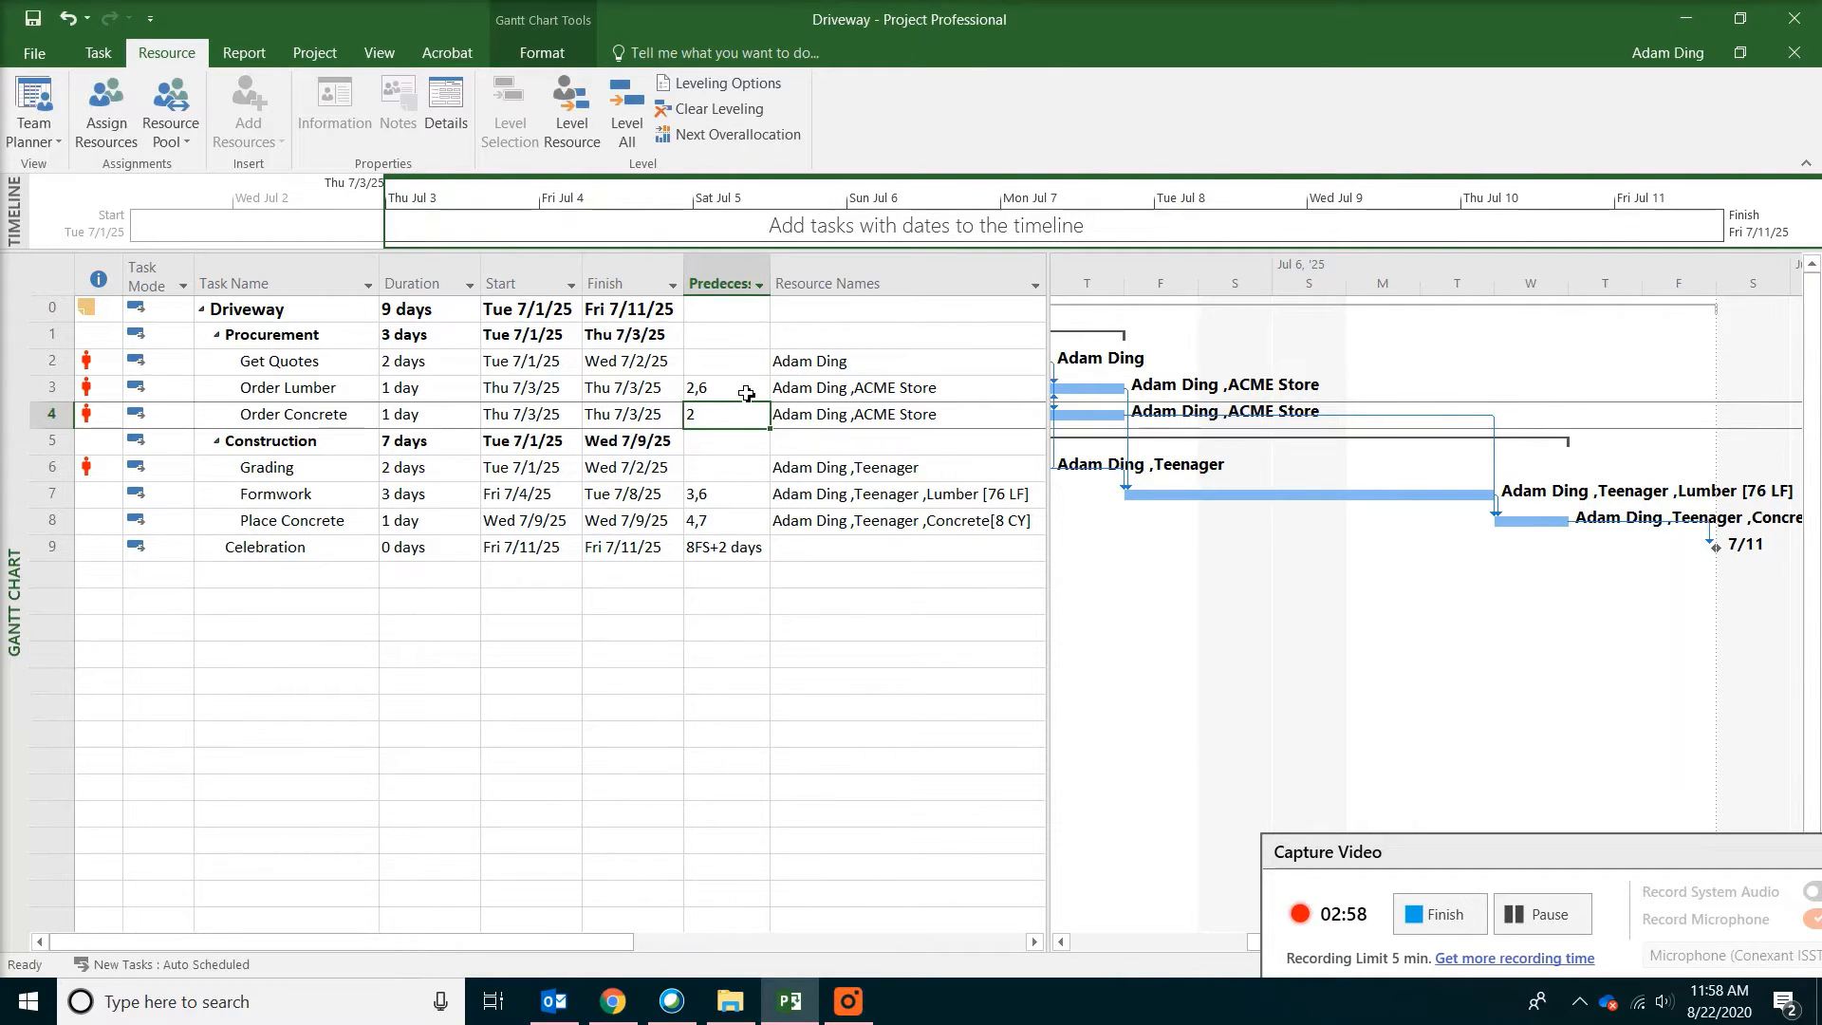
# - Add Formwork as a predecessor of Order Concrete by setting its predecessors to 2,7
pyautogui.click(240, 412)
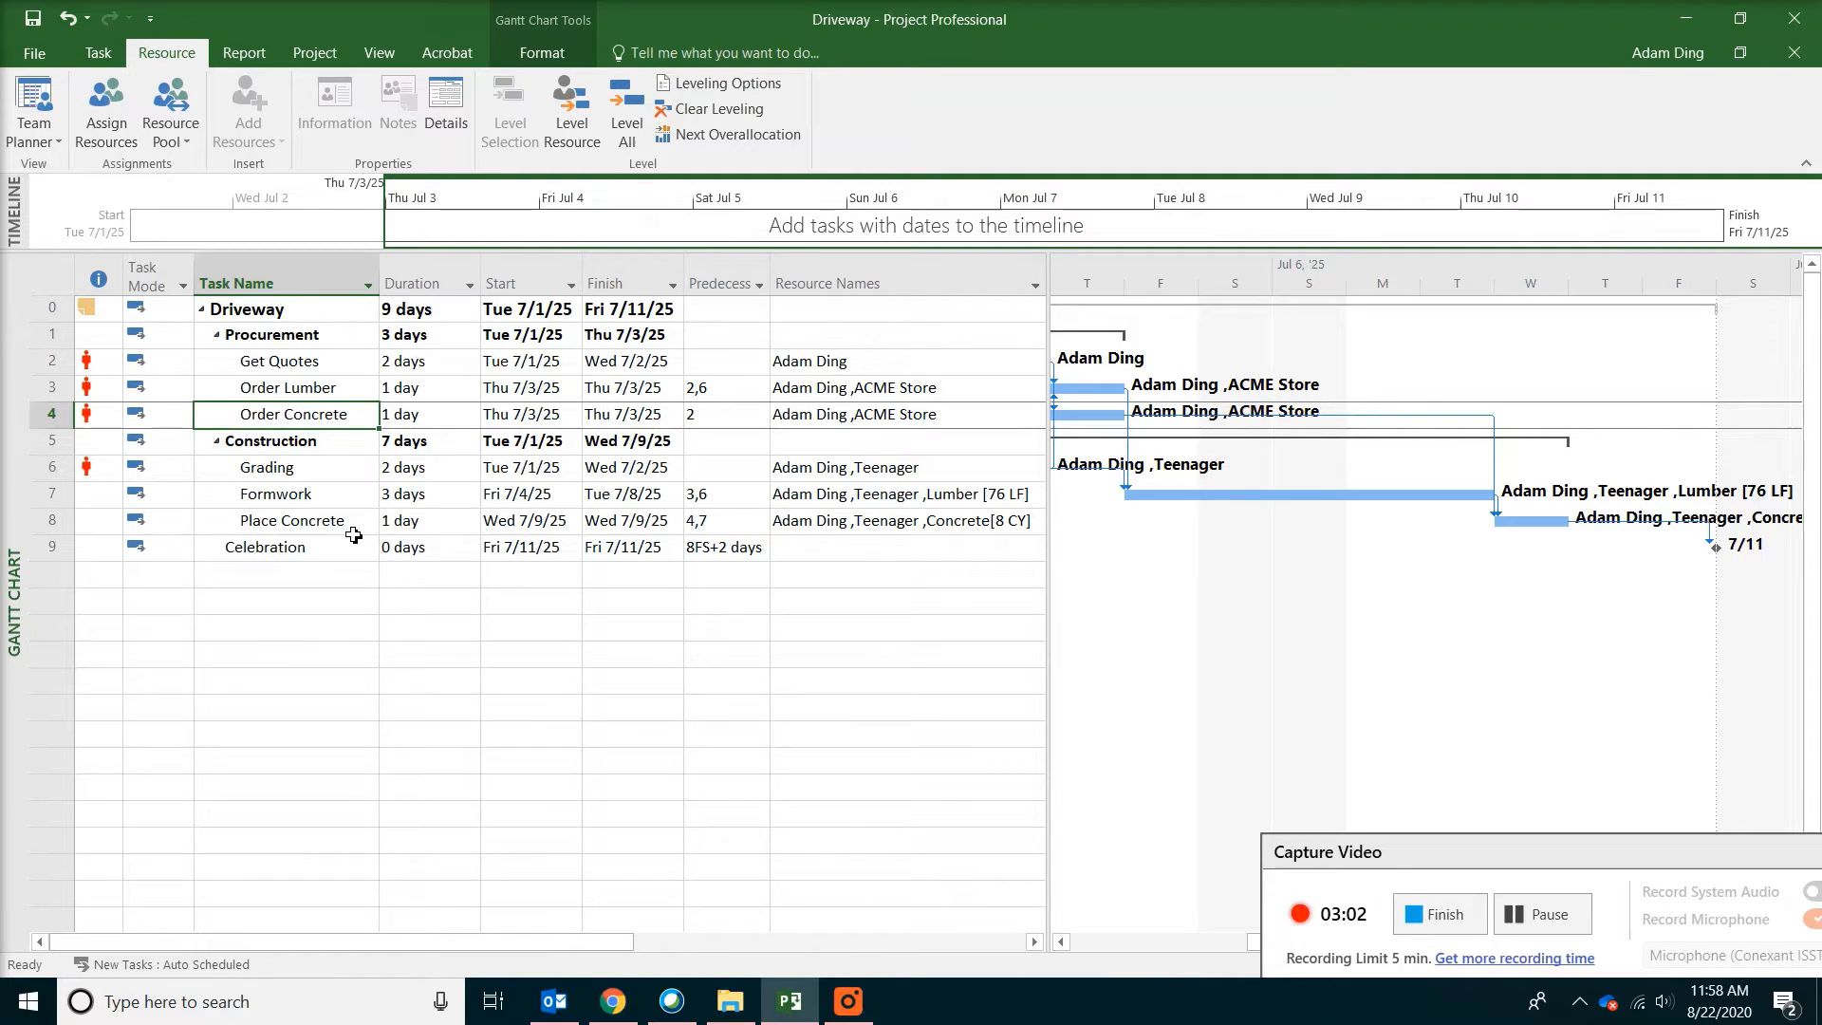
pyautogui.click(315, 497)
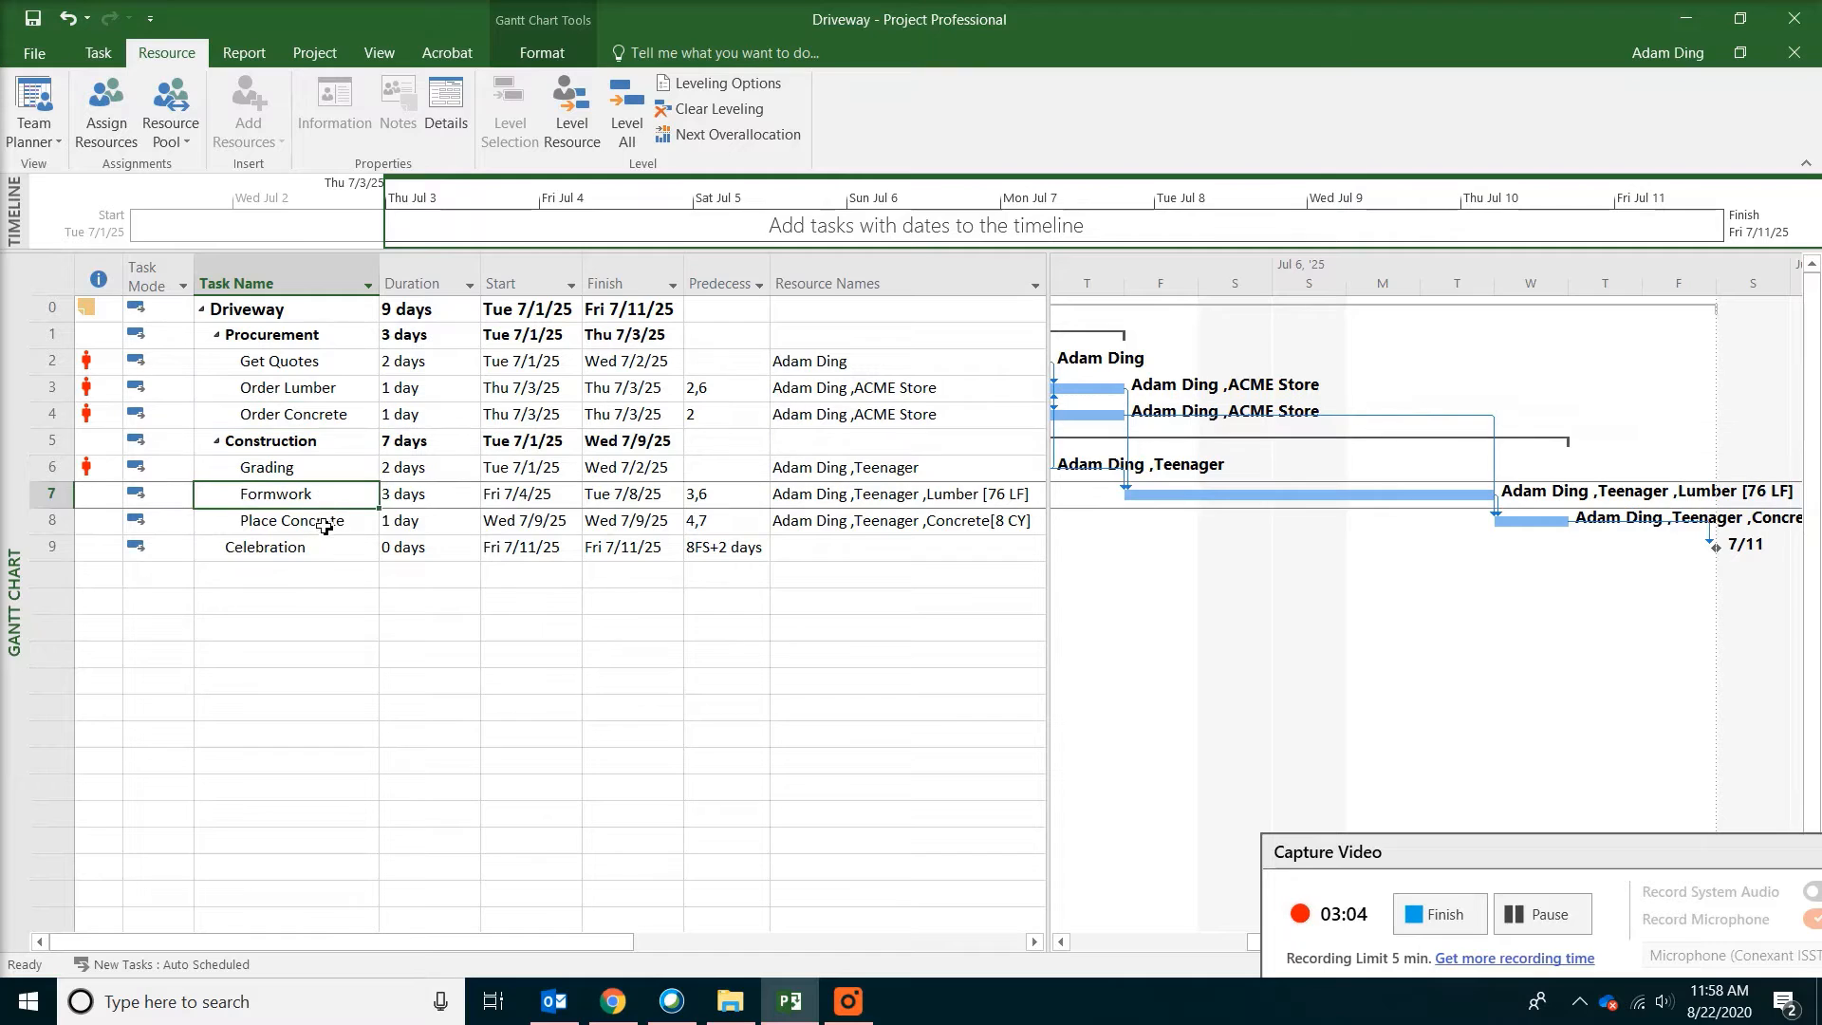
pyautogui.click(736, 418)
pyautogui.click(737, 418)
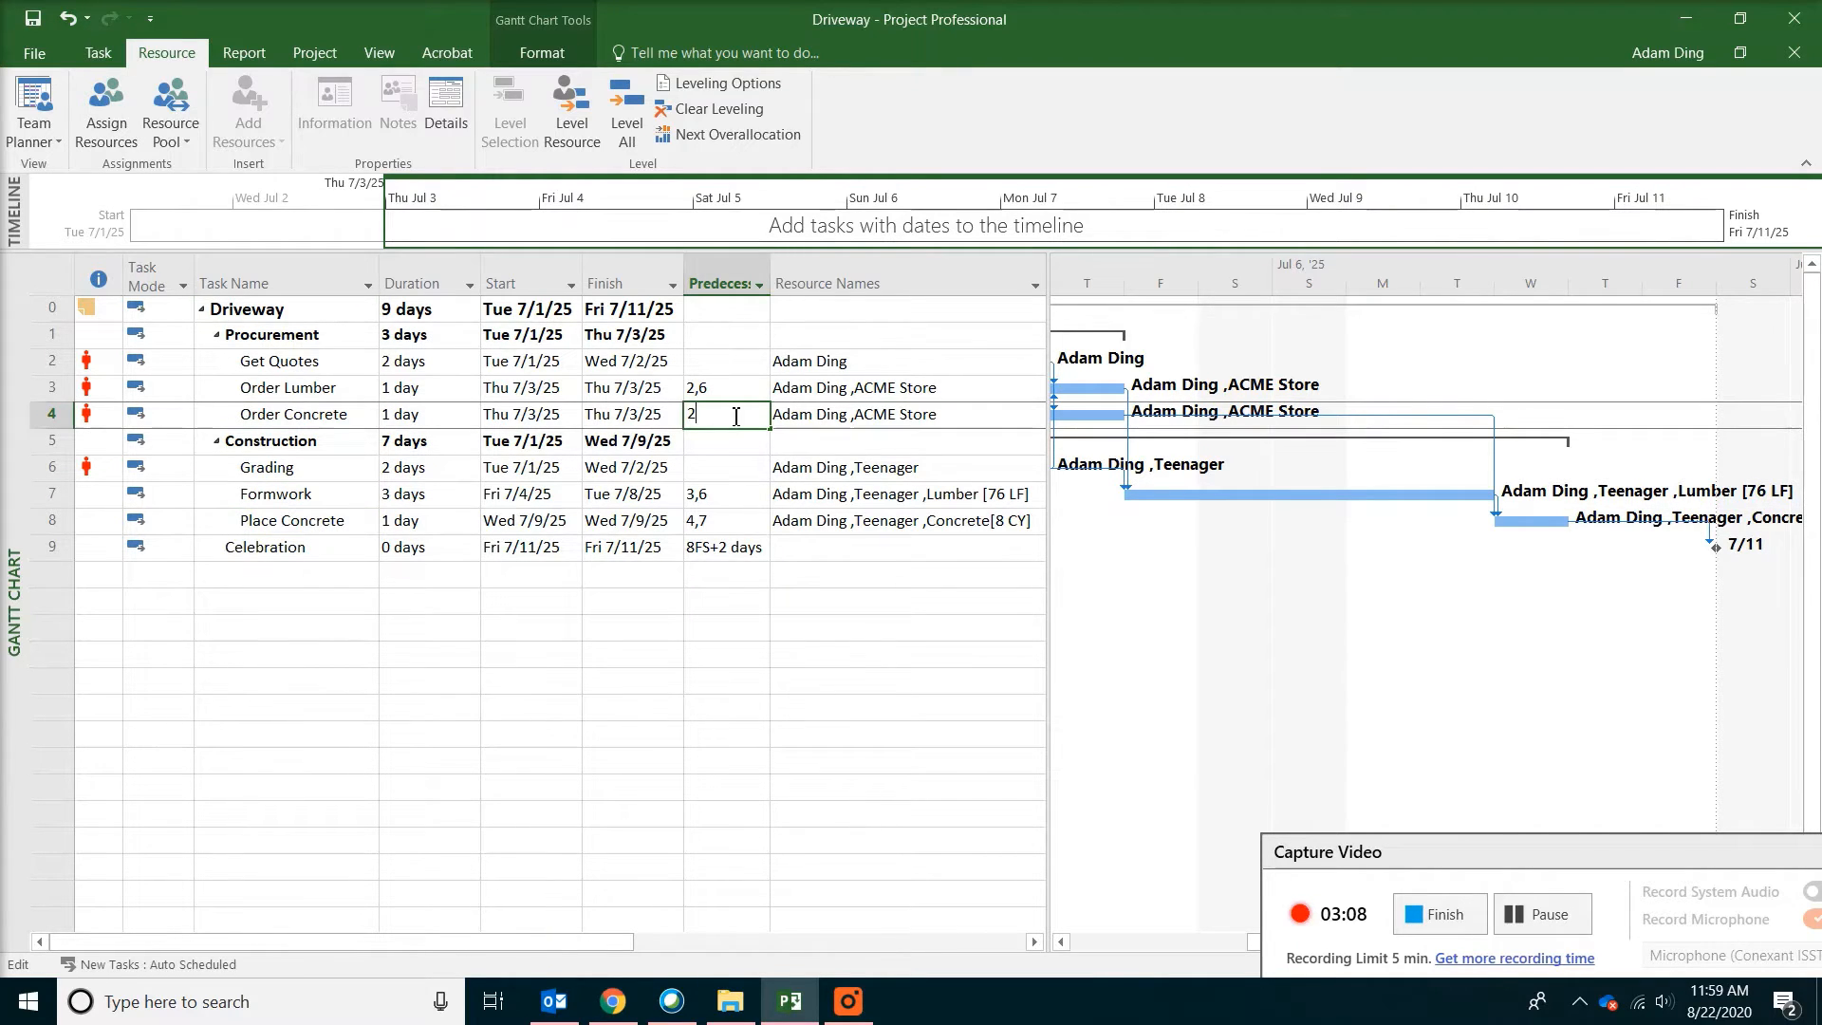
pyautogui.write(',7')
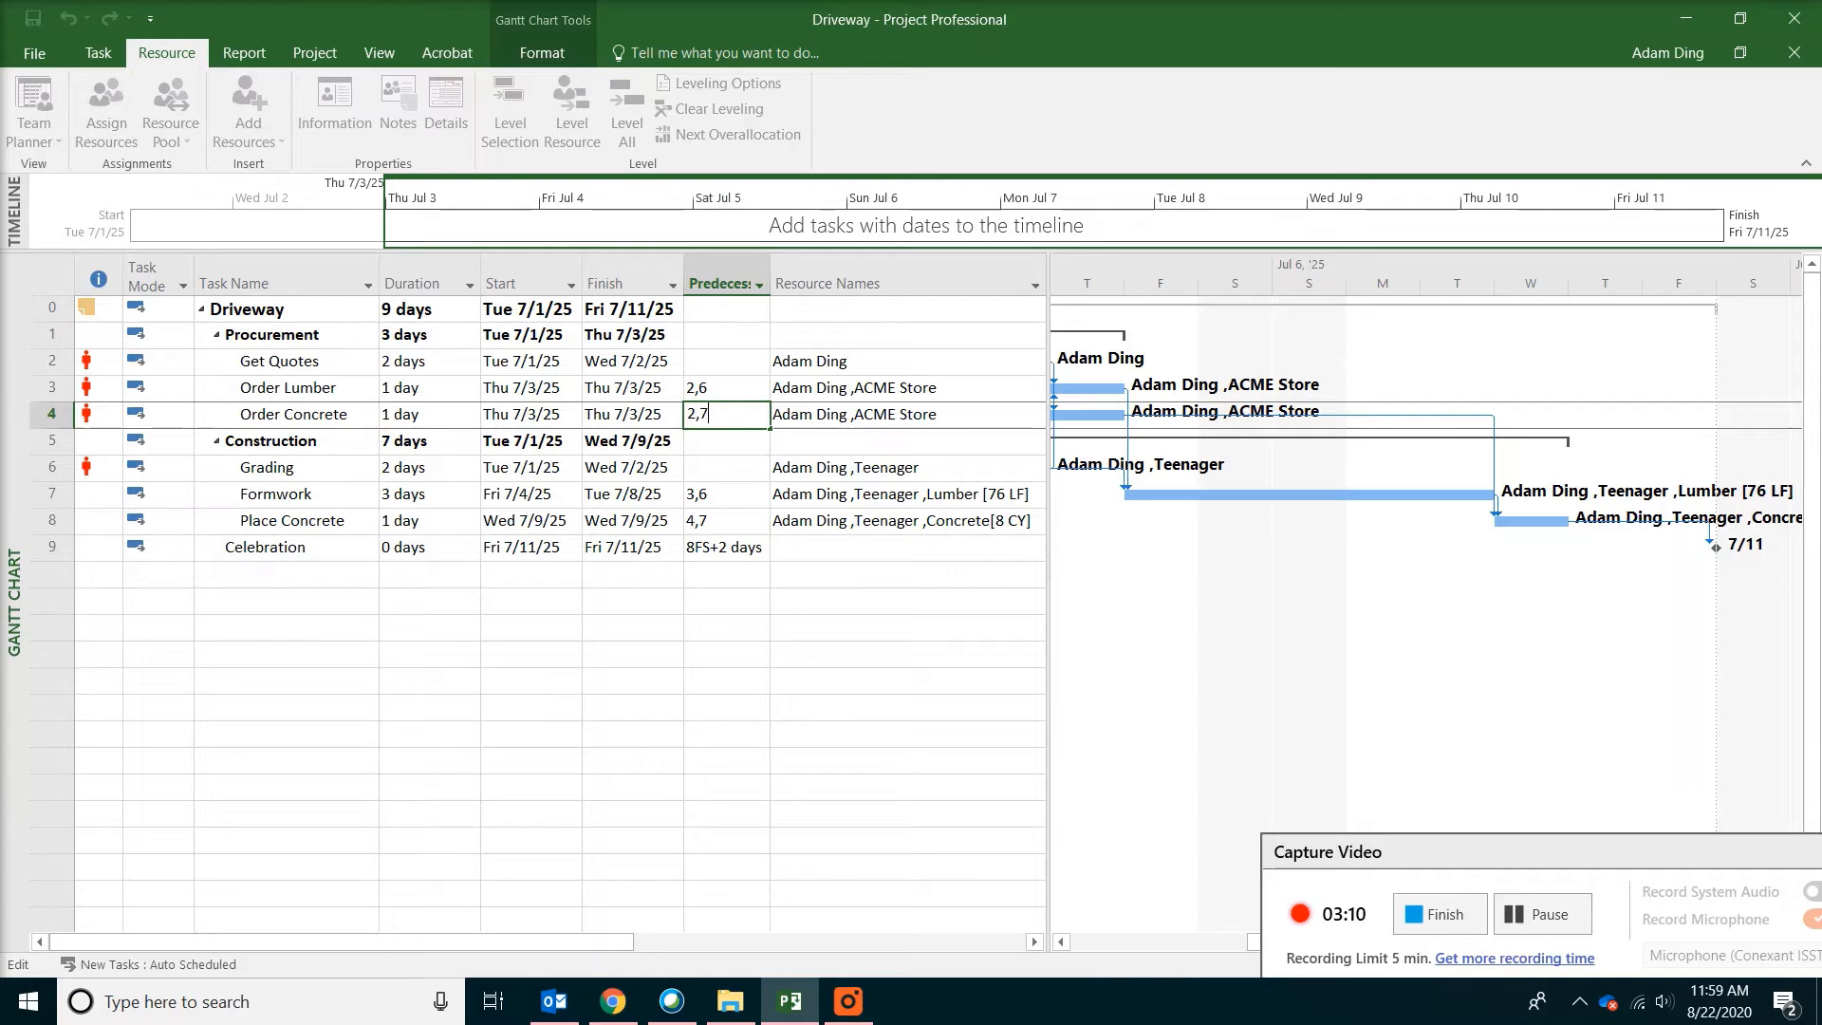
pyautogui.press('Return')
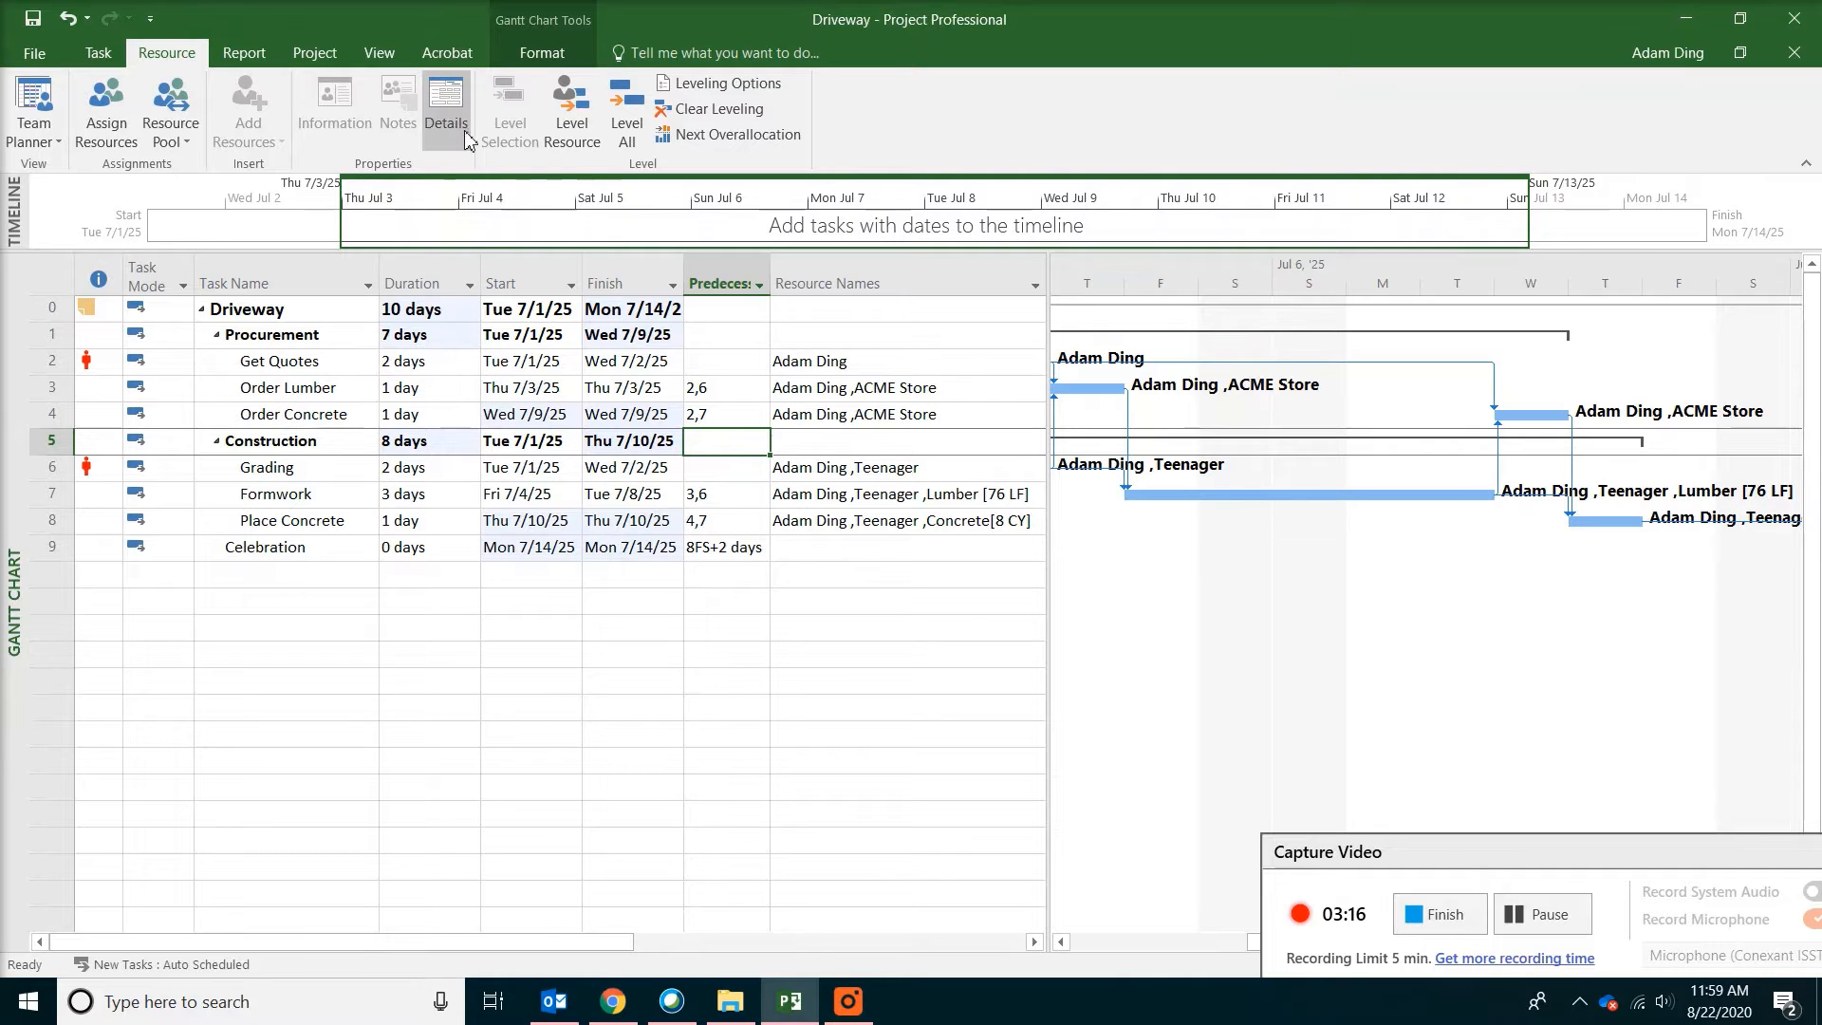
# - Open the Resource Sheet to check which resources are still overallocated
pyautogui.click(379, 52)
pyautogui.click(383, 111)
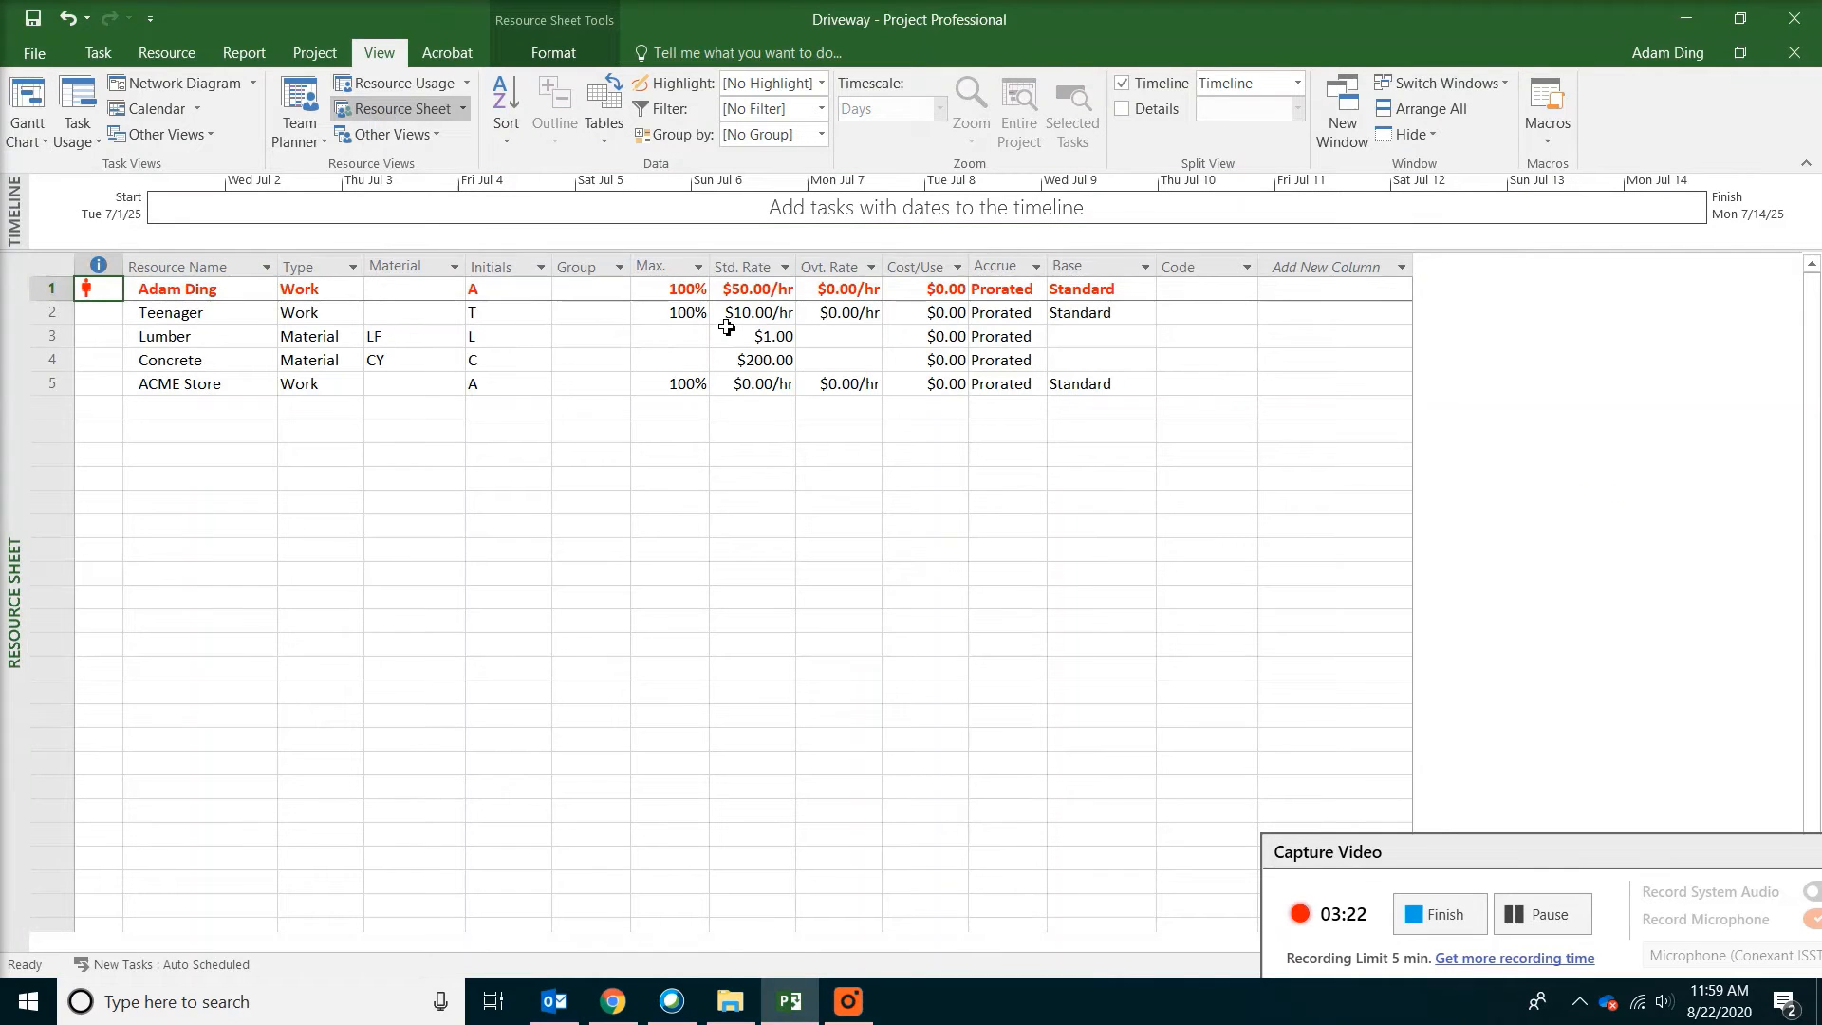
# - Set the availability units of the overallocated work resource in row 1 to 200%
pyautogui.click(238, 289)
pyautogui.doubleClick(236, 288)
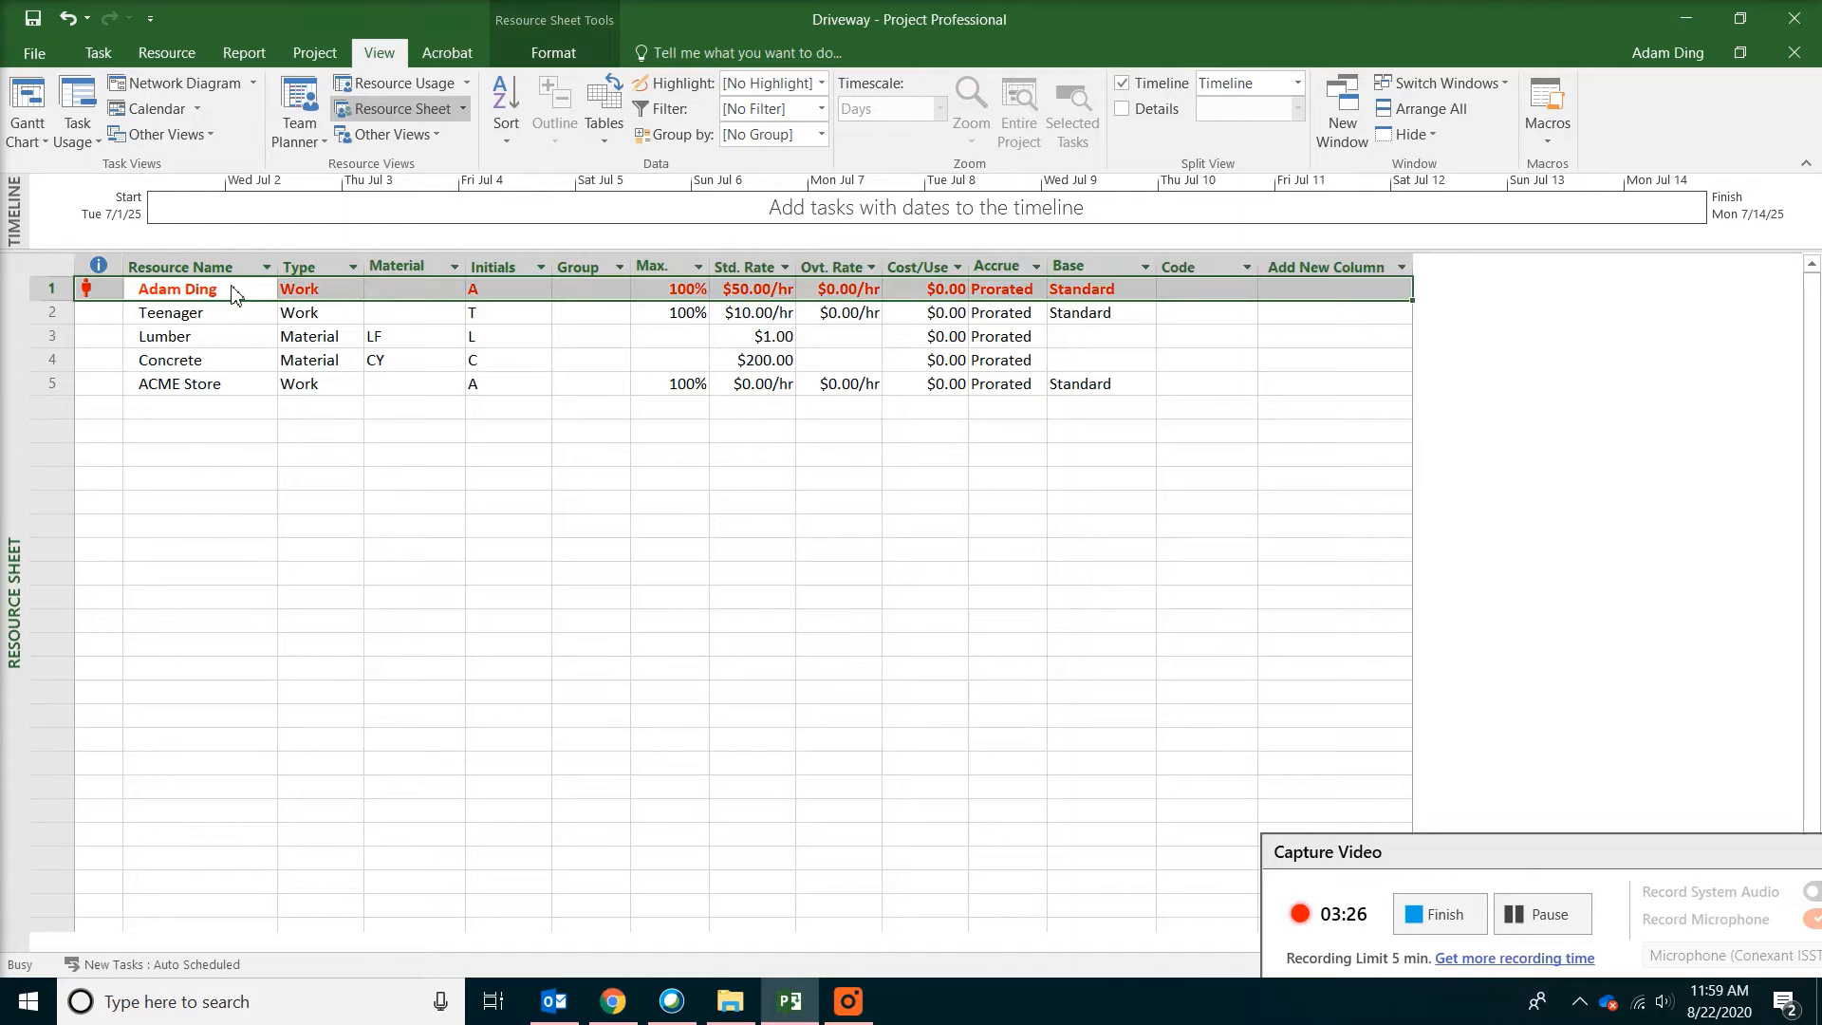
pyautogui.click(644, 535)
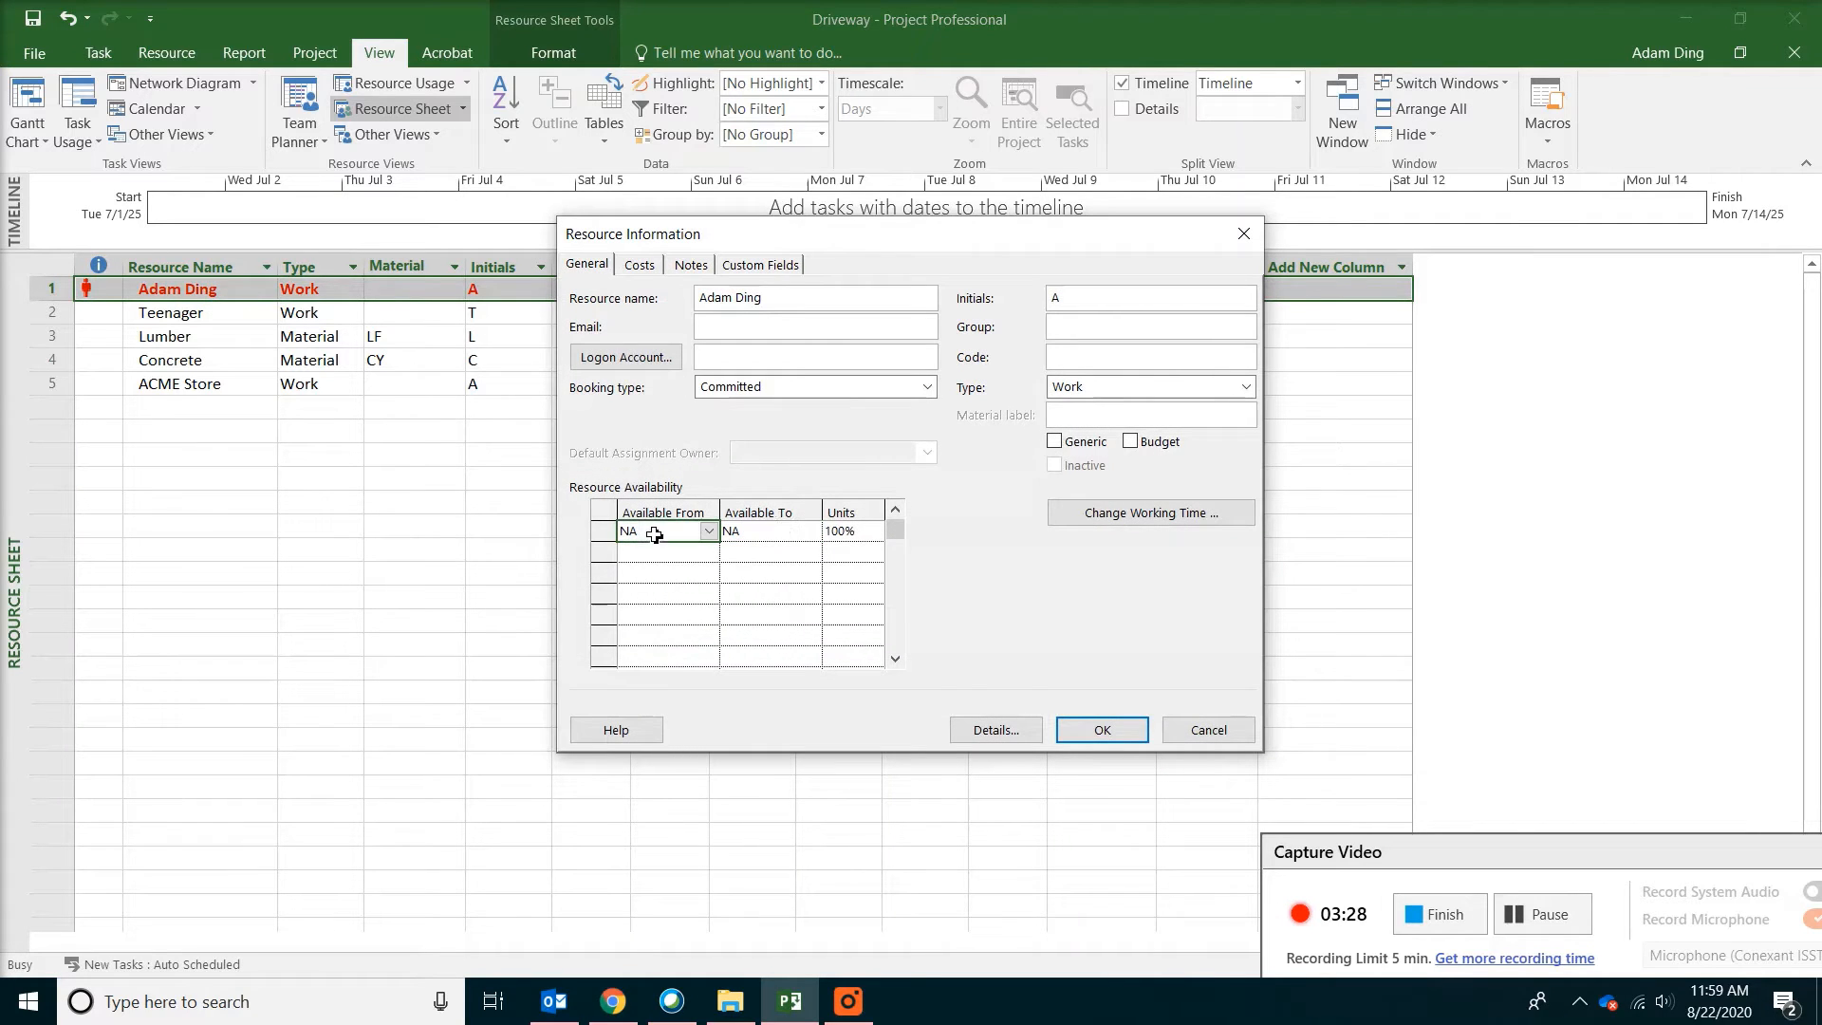
pyautogui.click(846, 533)
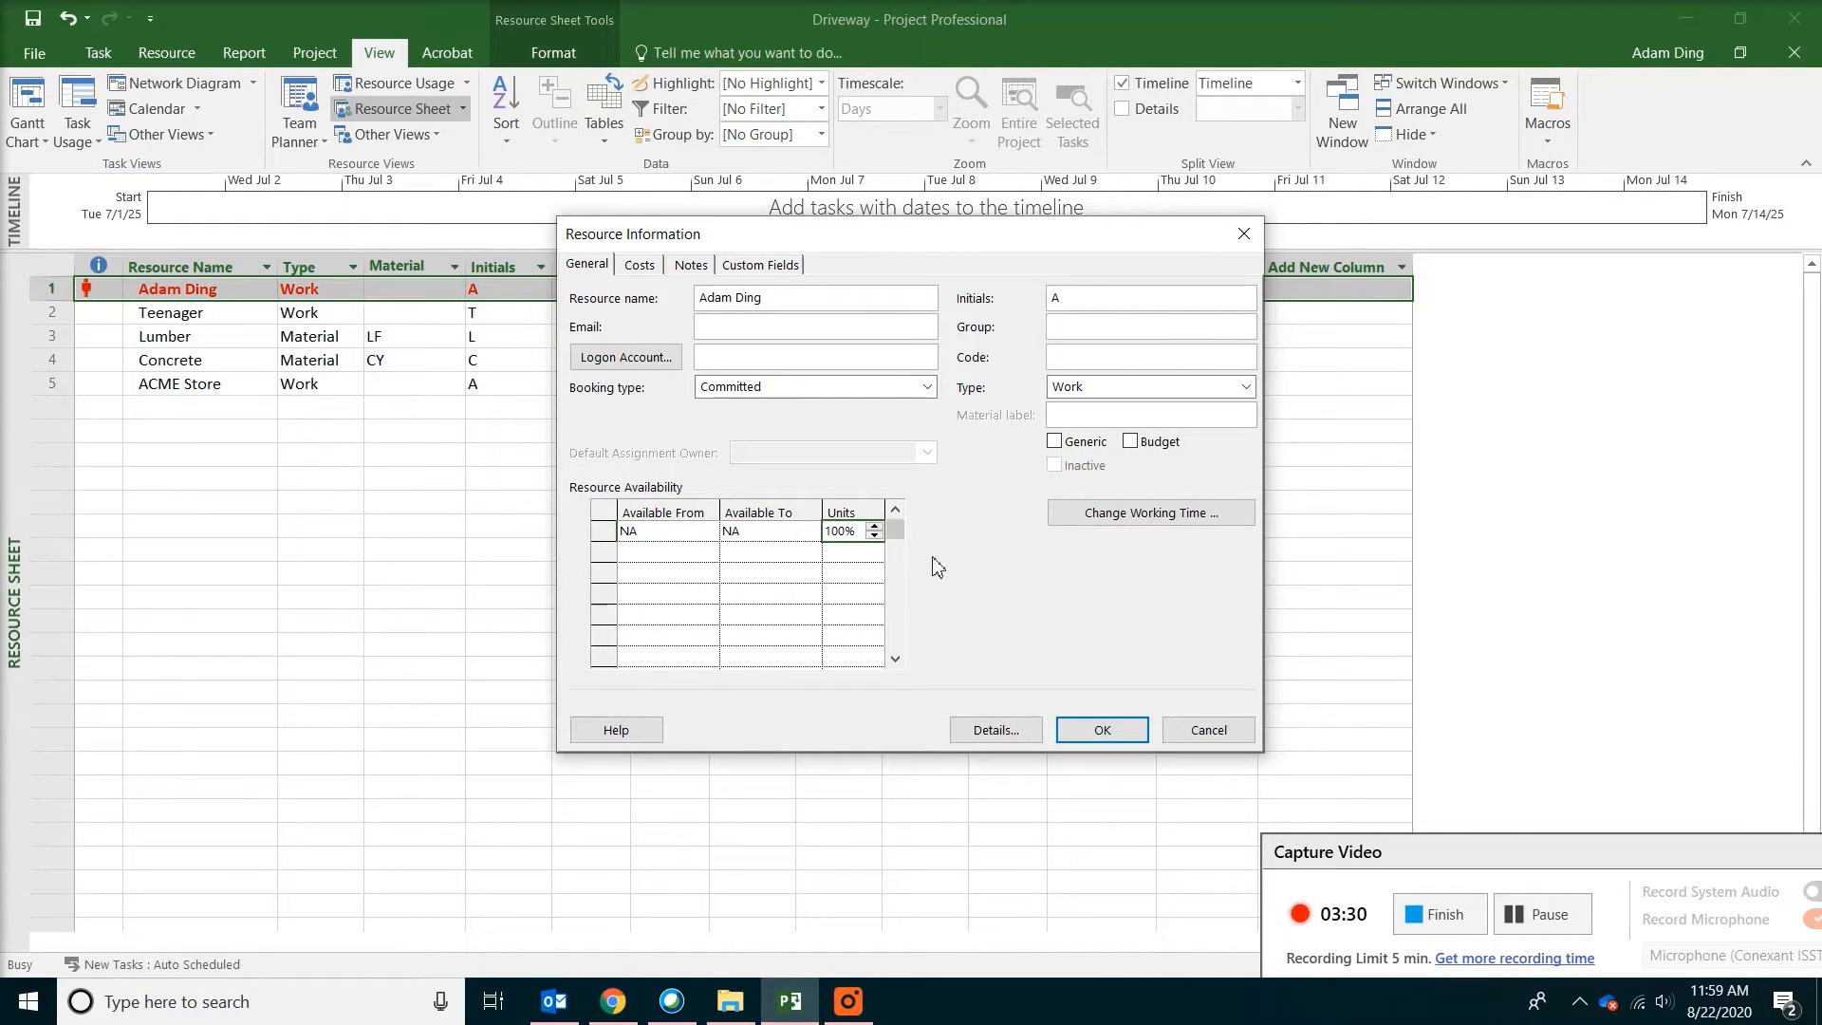
pyautogui.write('200')
pyautogui.press('Return')
pyautogui.click(1118, 741)
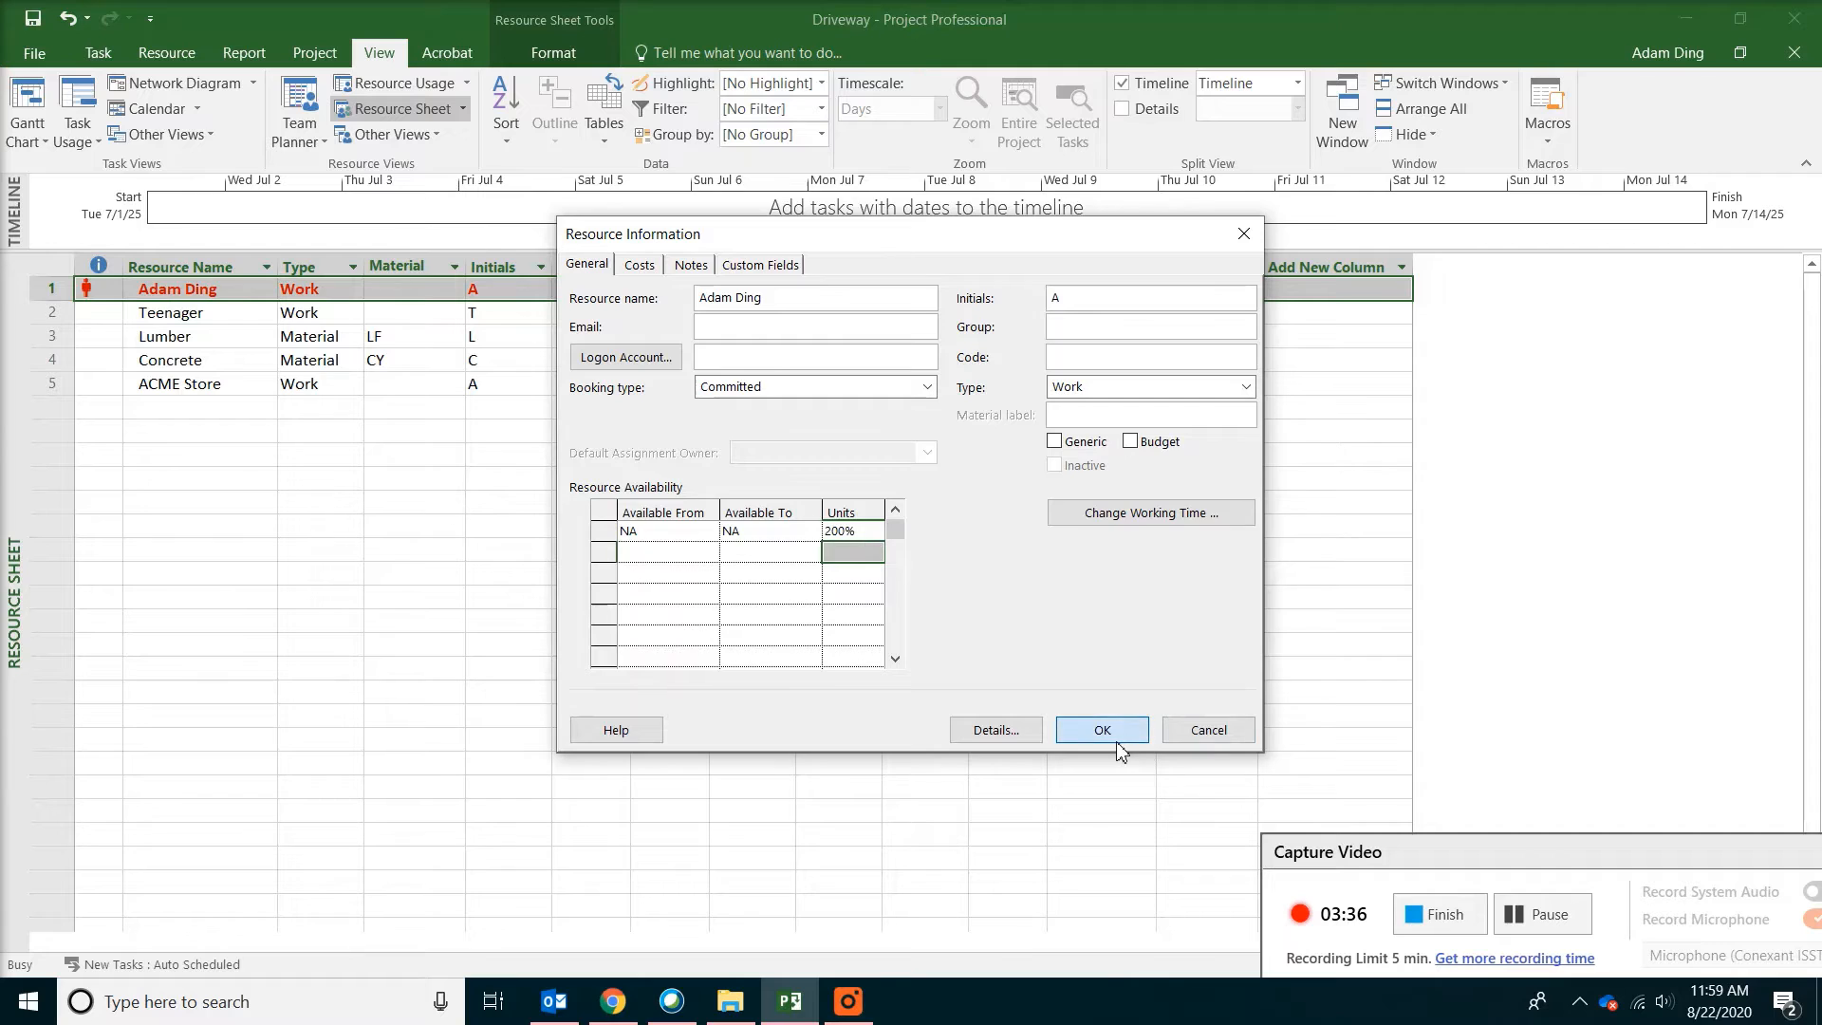
# - Return to the Gantt Chart and give Order Concrete's Formwork predecessor a lag of -1 day
pyautogui.click(21, 100)
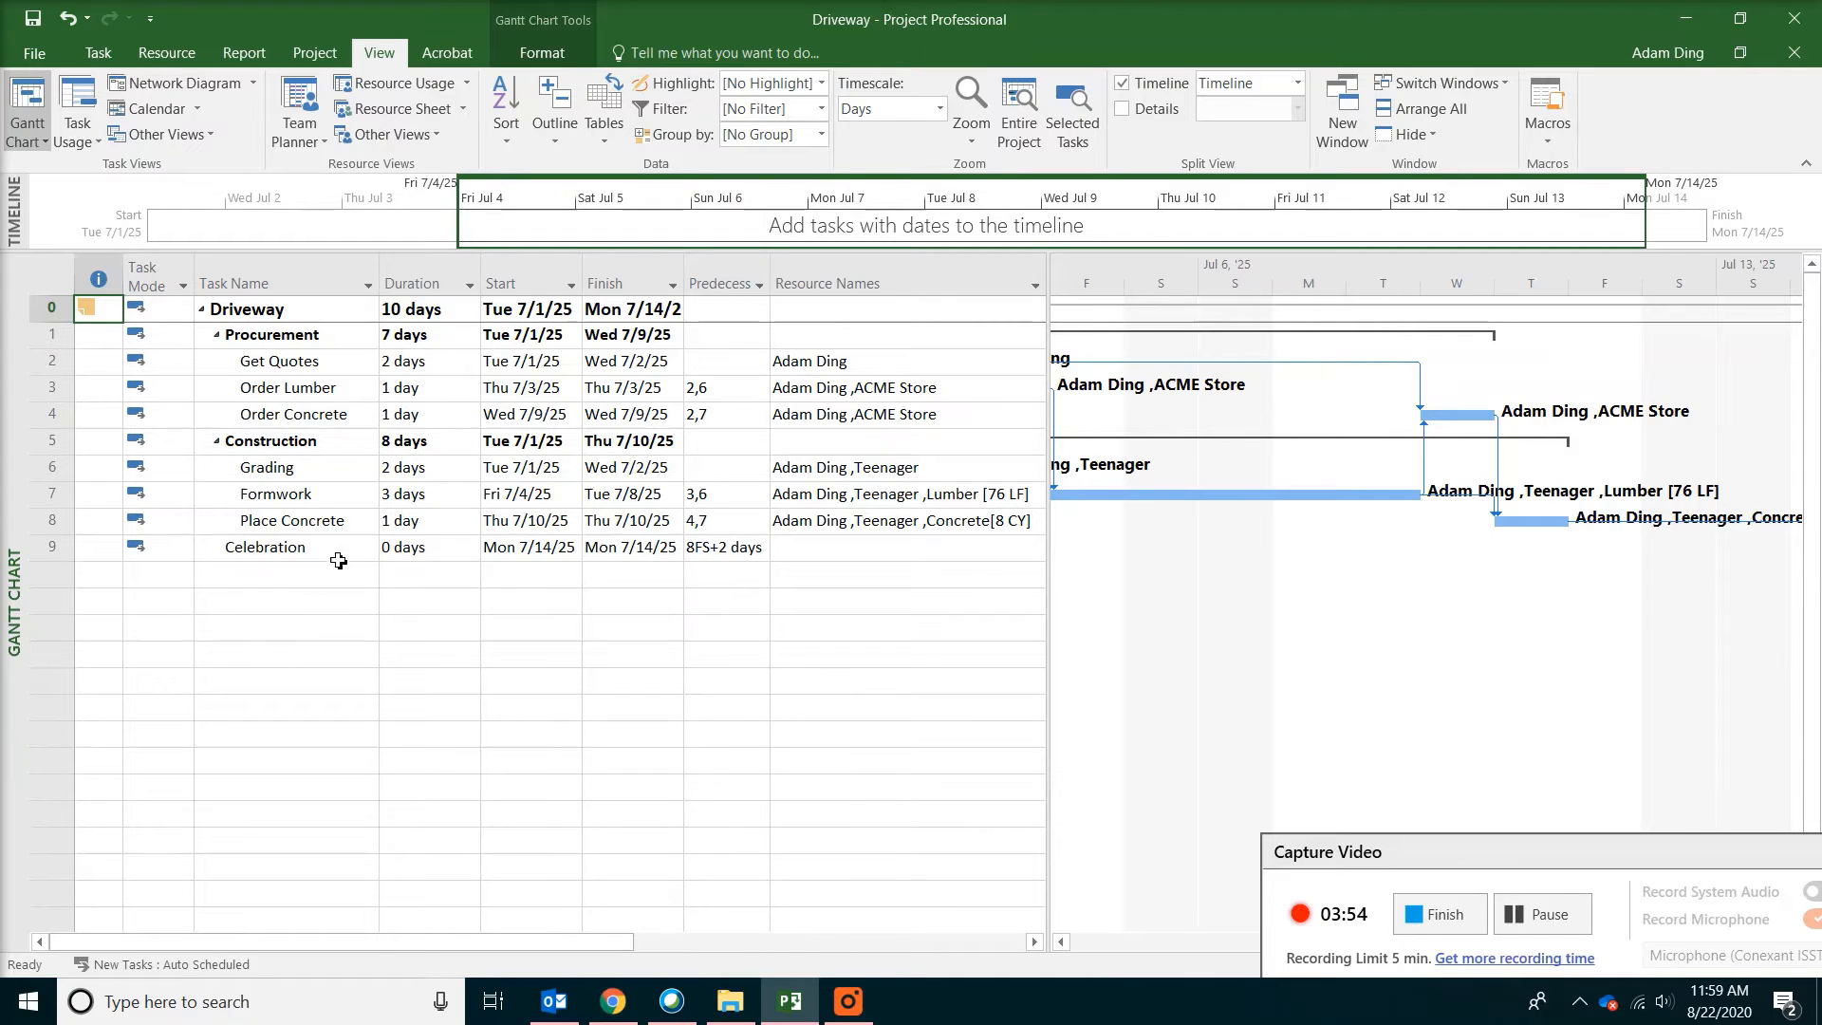
pyautogui.click(332, 418)
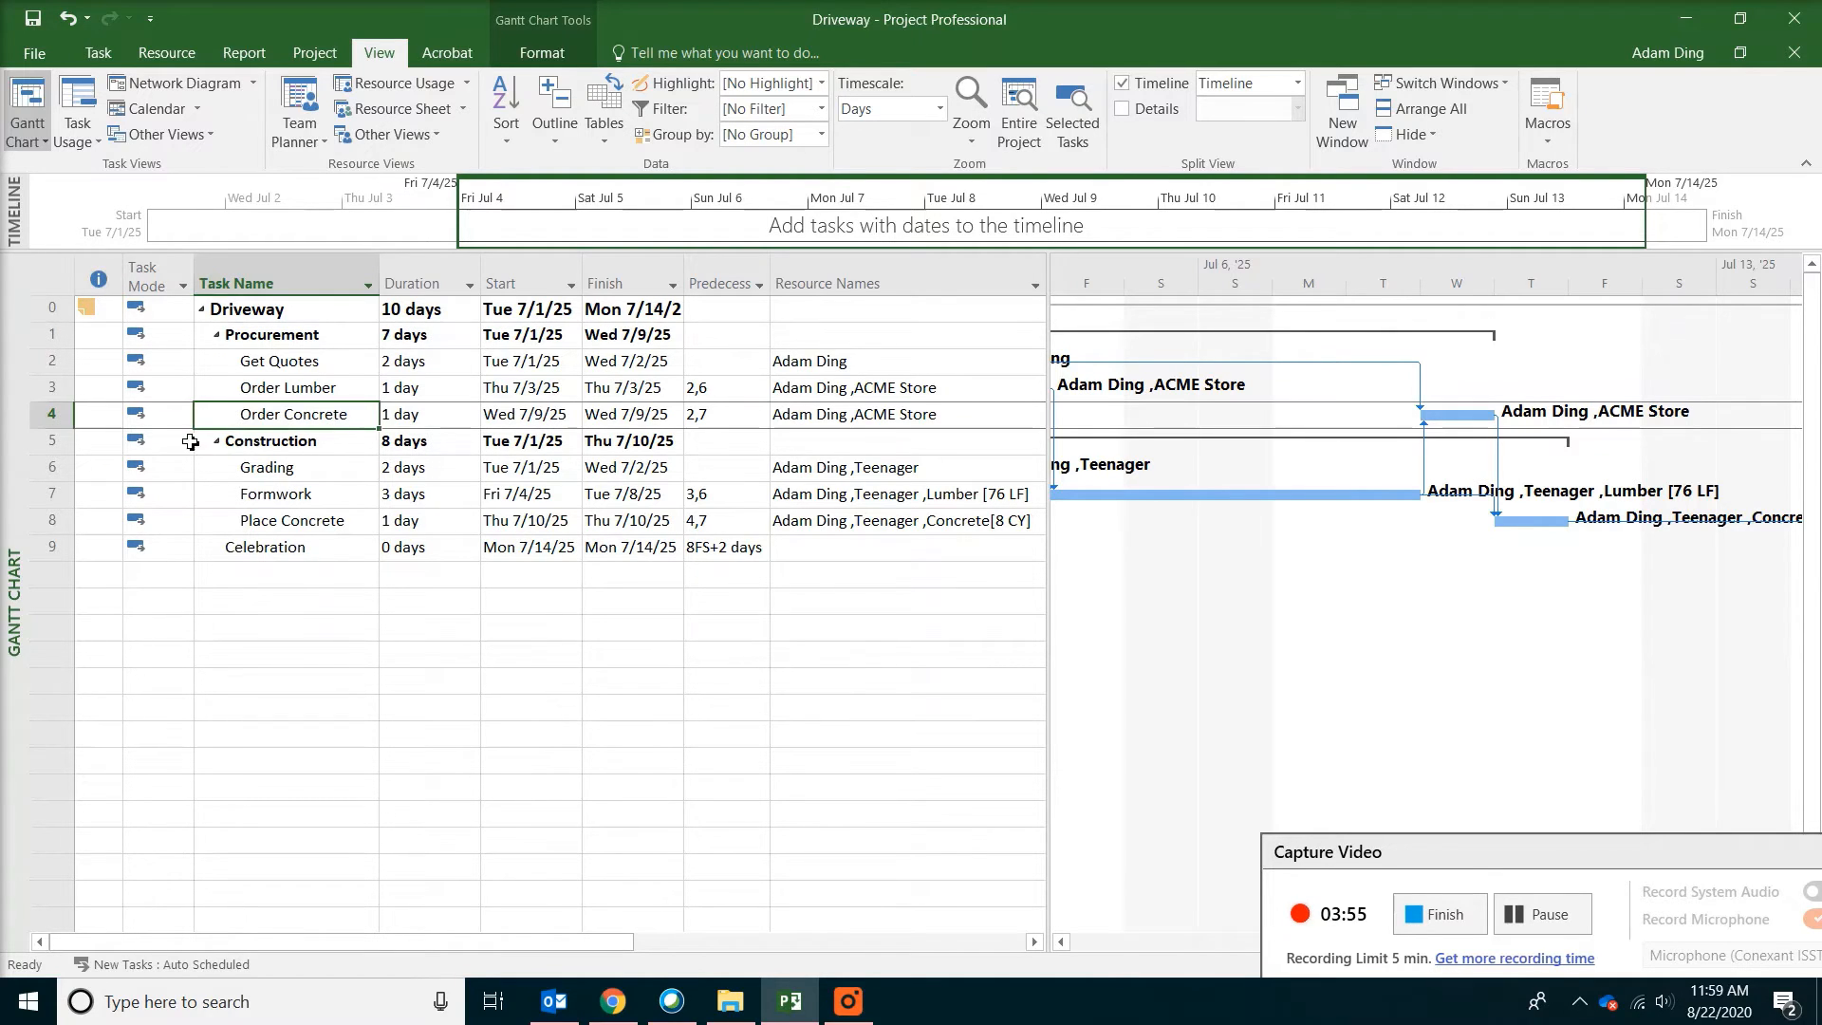
pyautogui.click(51, 414)
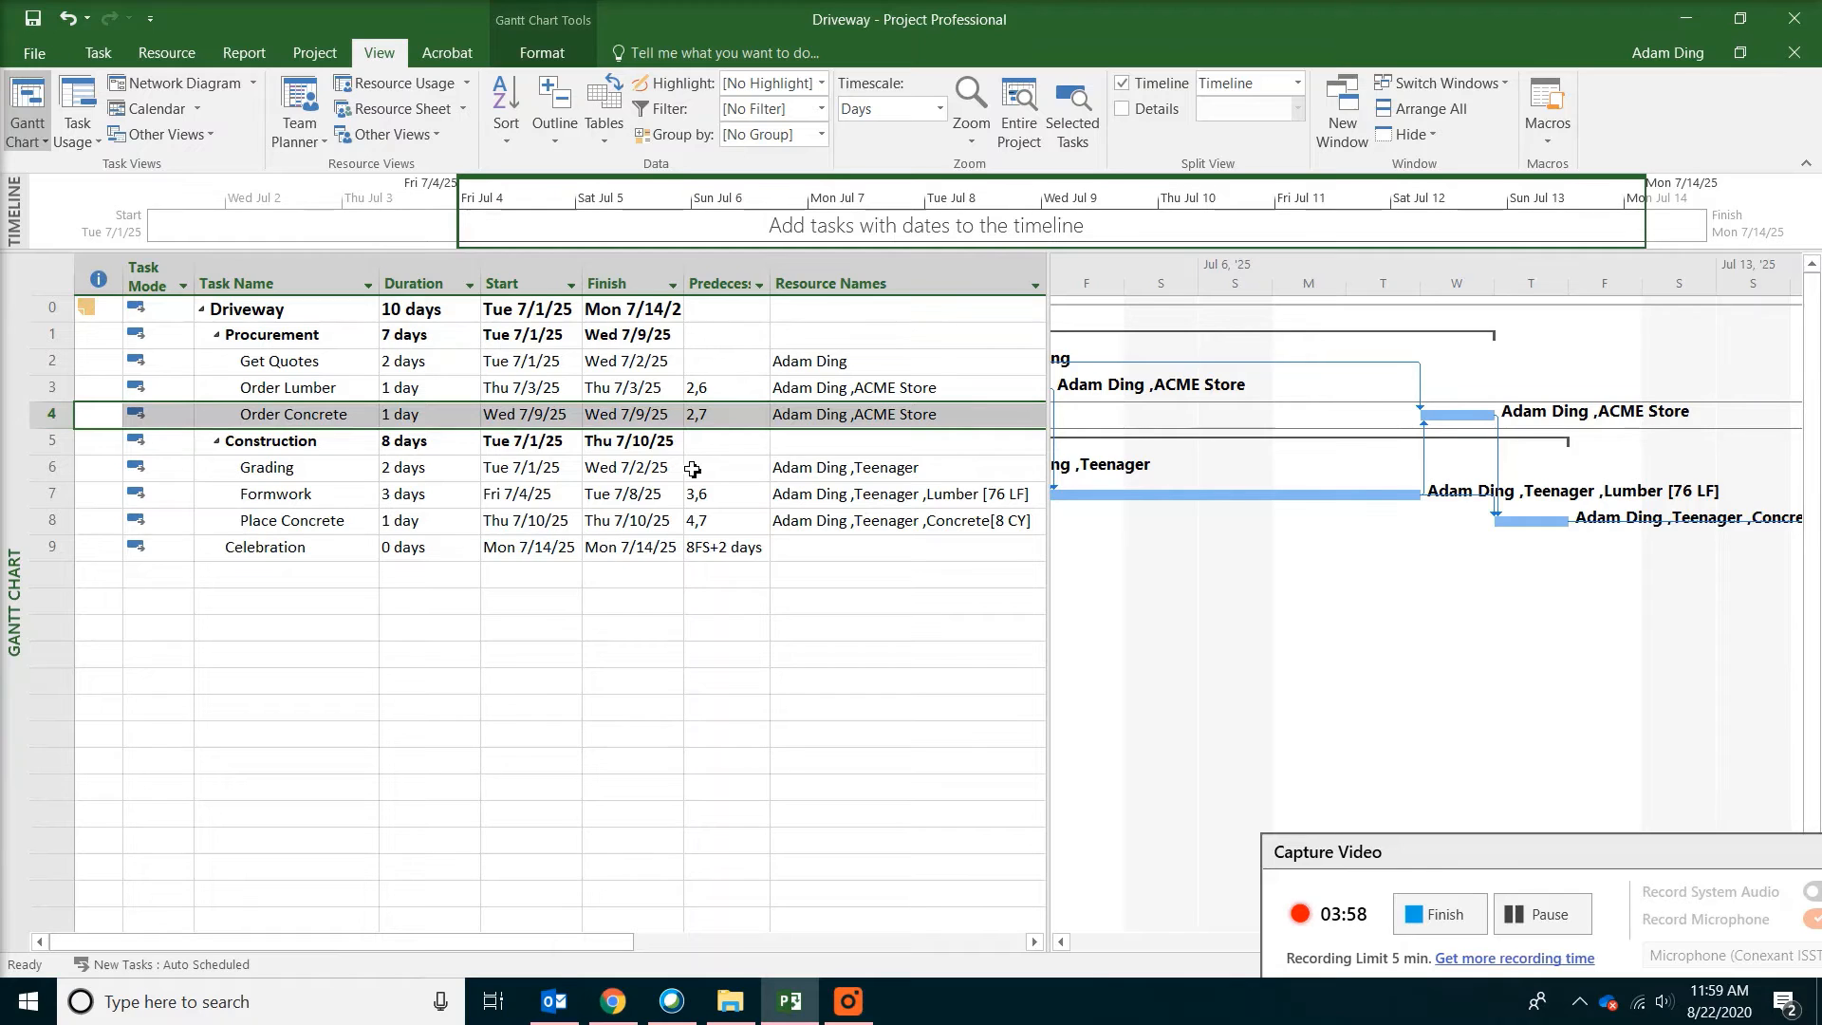
pyautogui.click(300, 497)
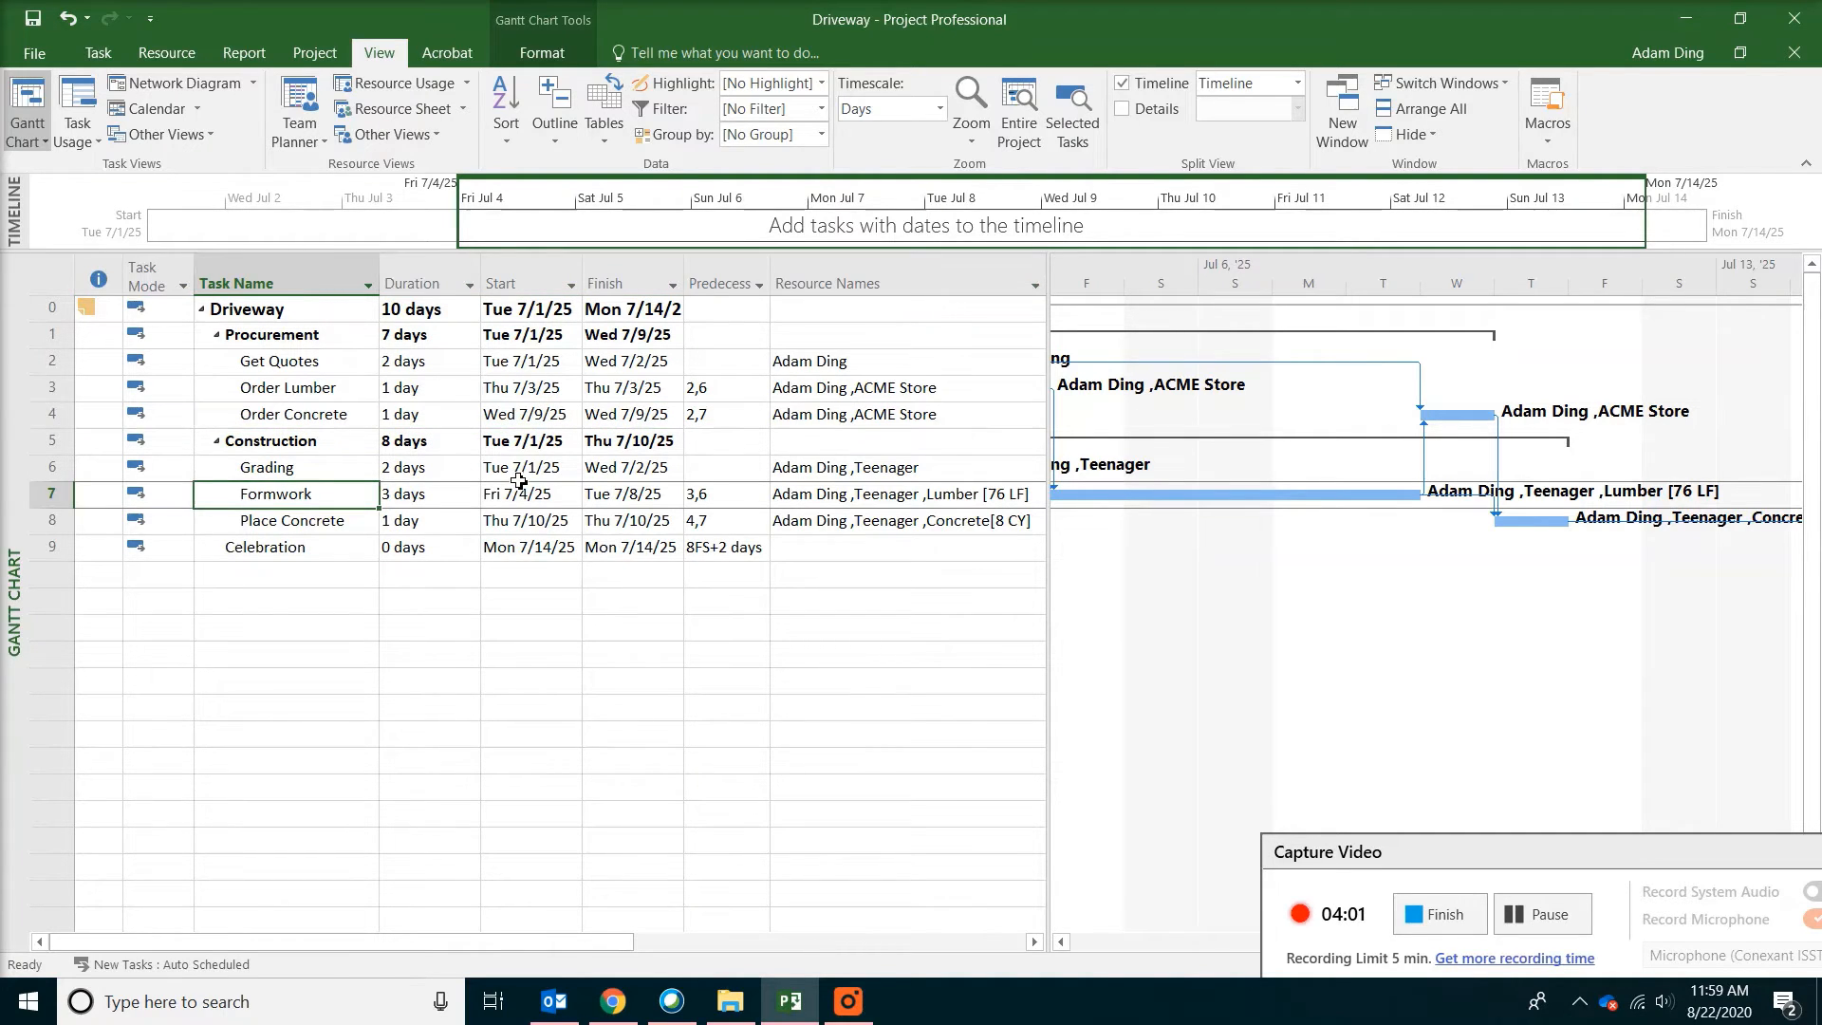
pyautogui.click(296, 408)
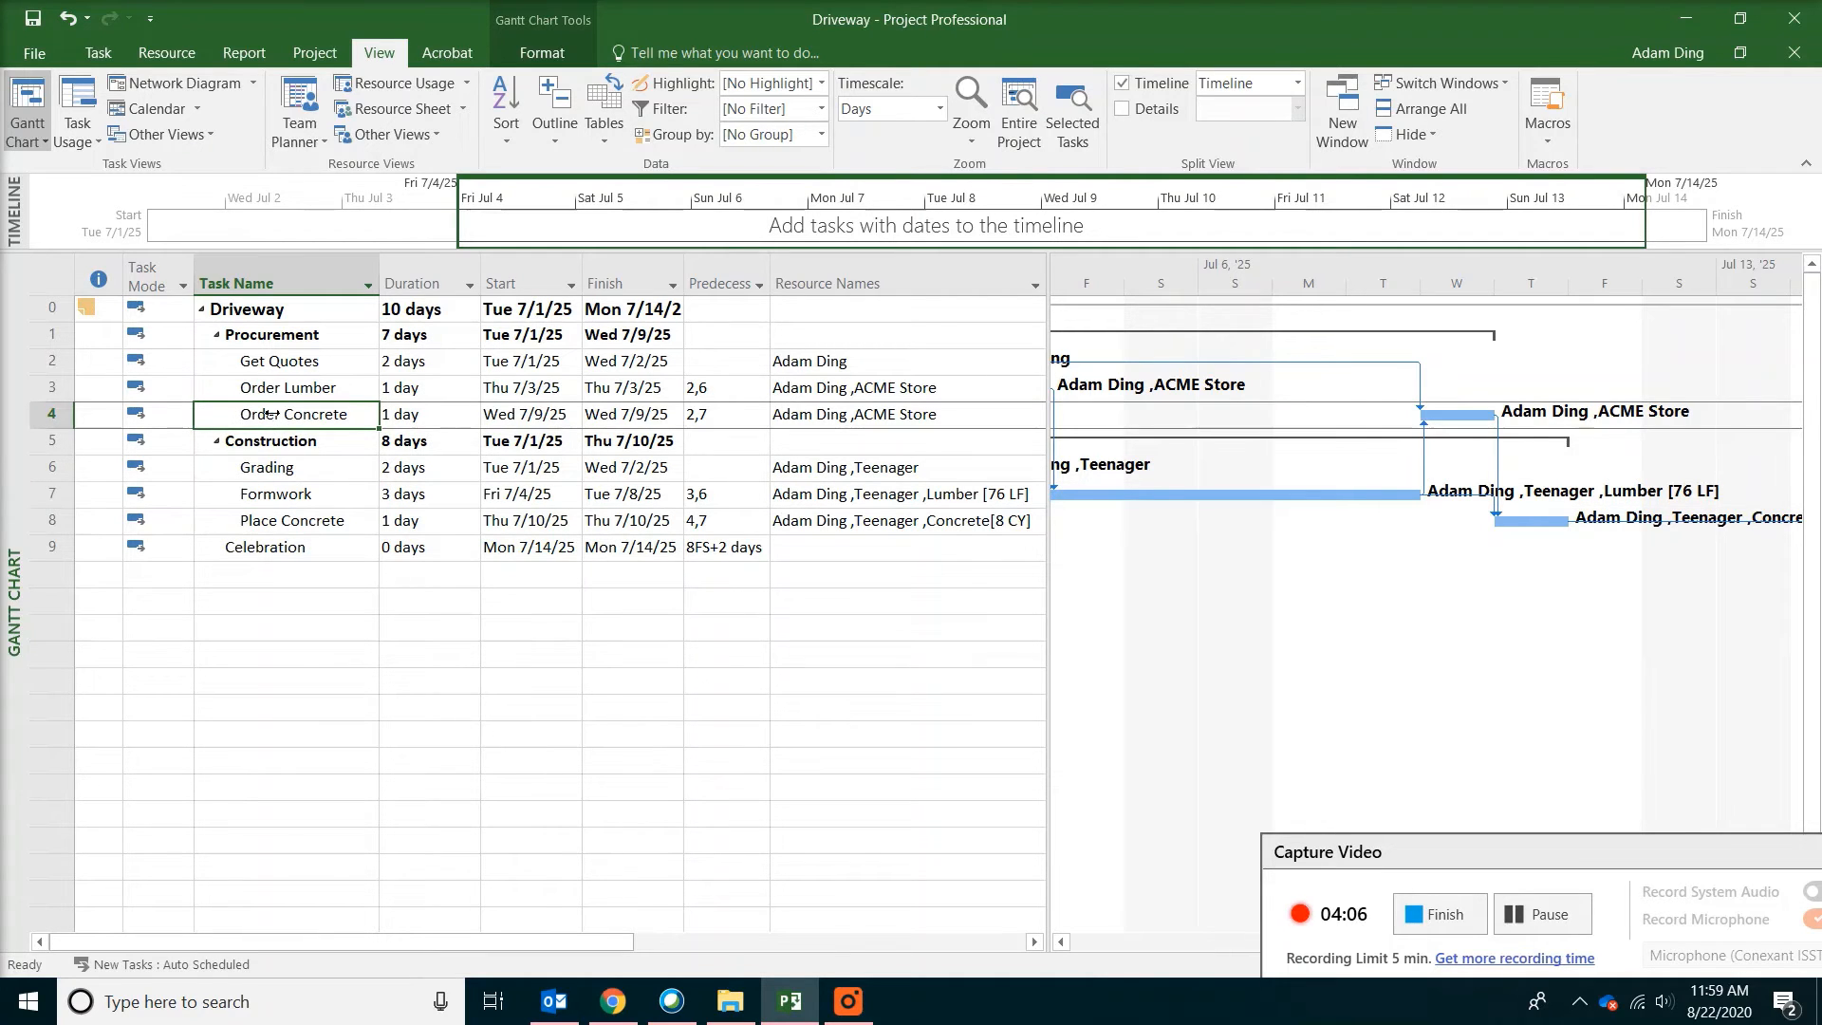
pyautogui.doubleClick(342, 417)
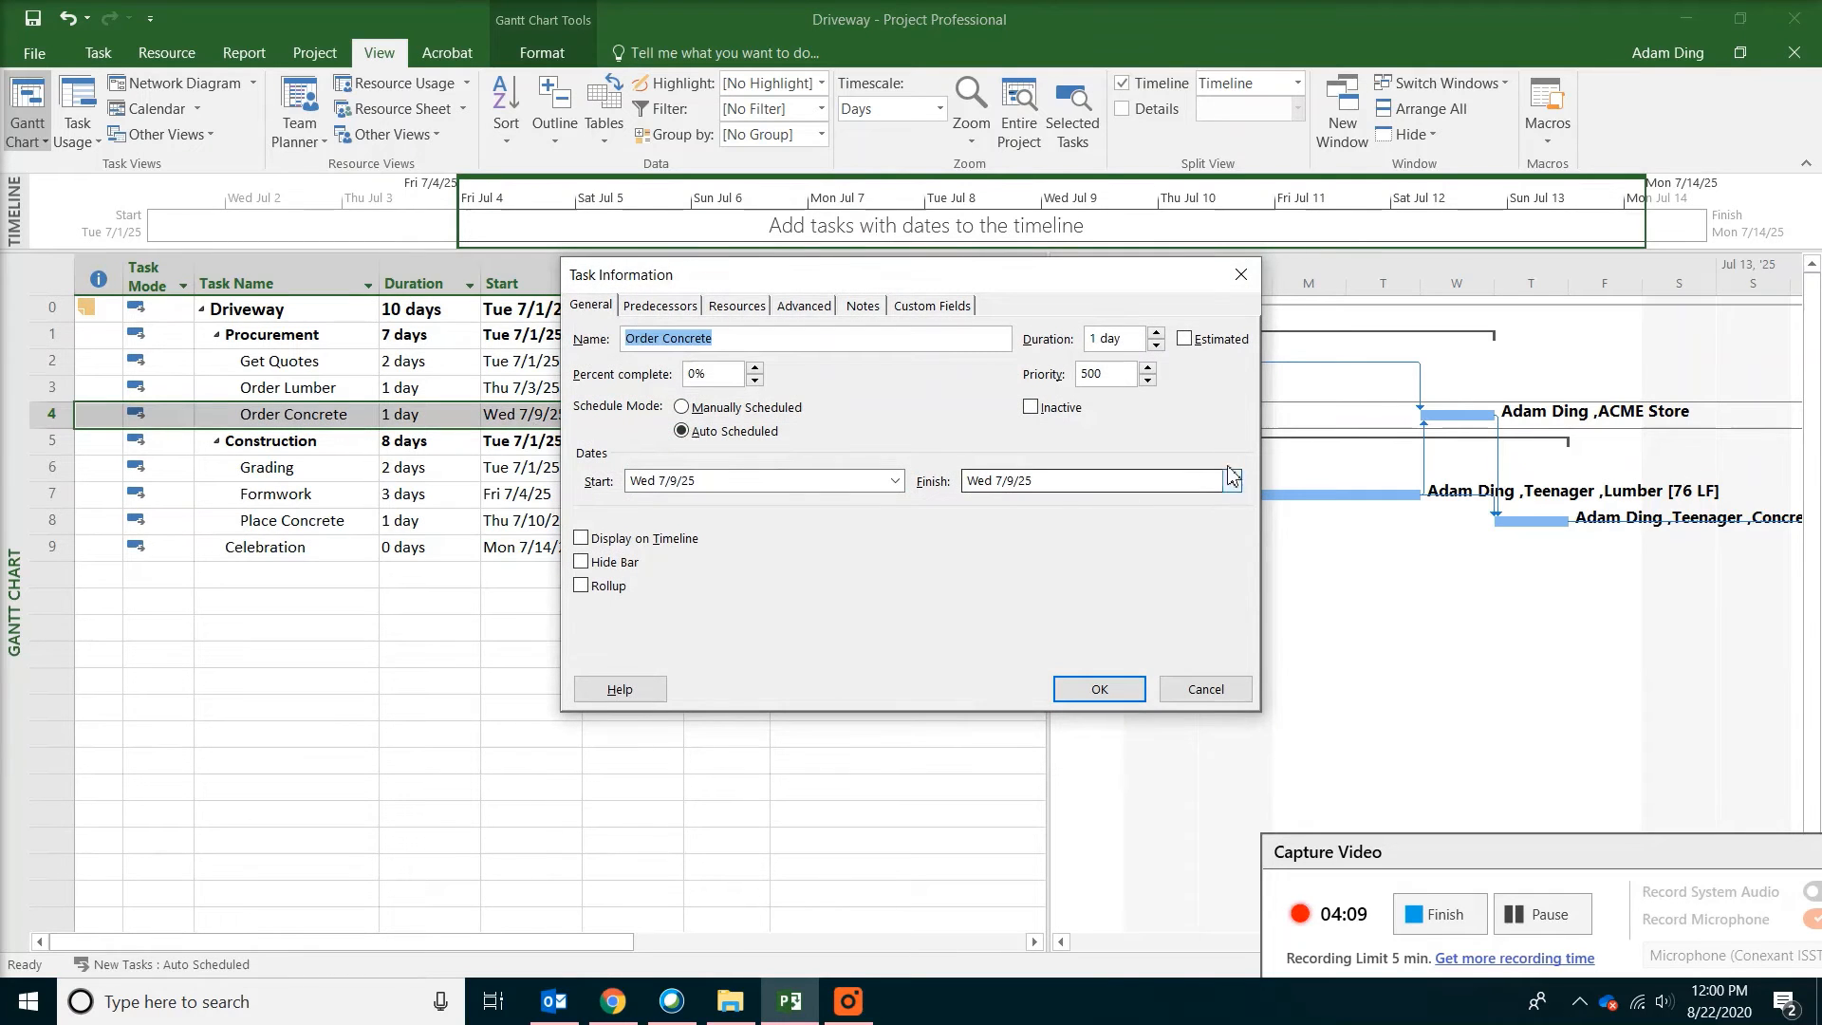
pyautogui.click(660, 308)
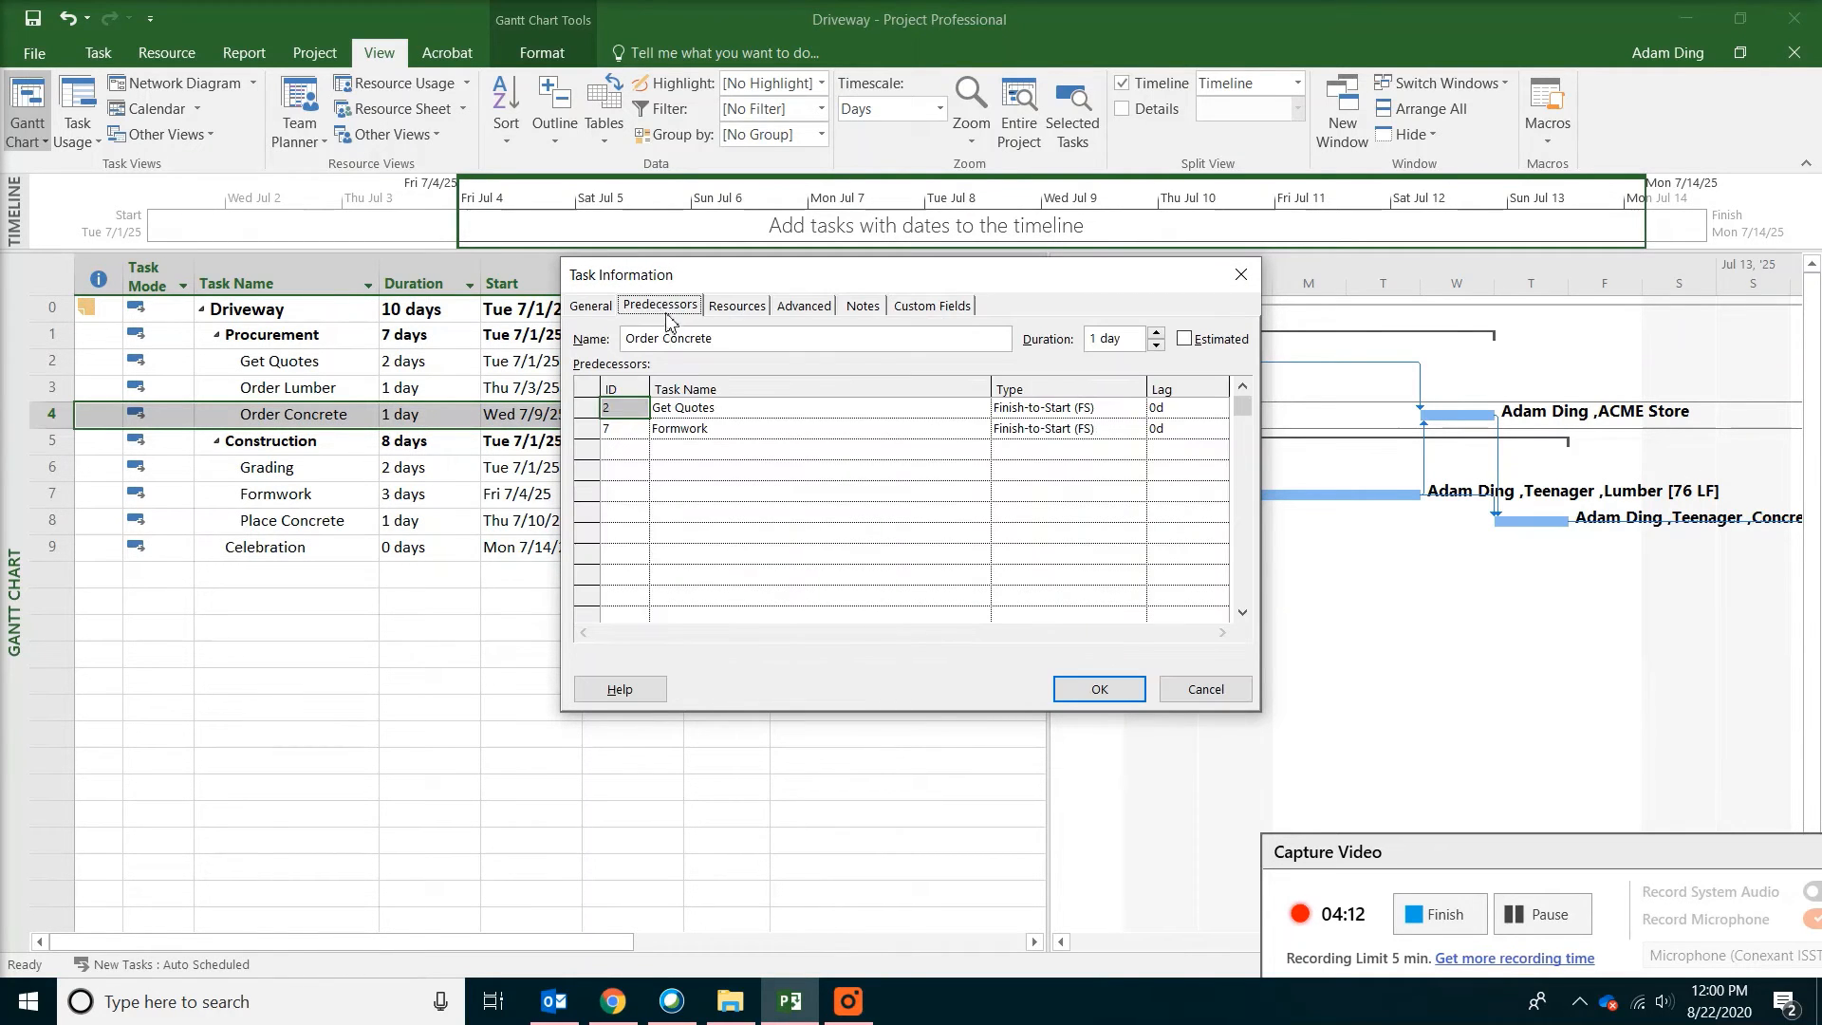
pyautogui.click(811, 429)
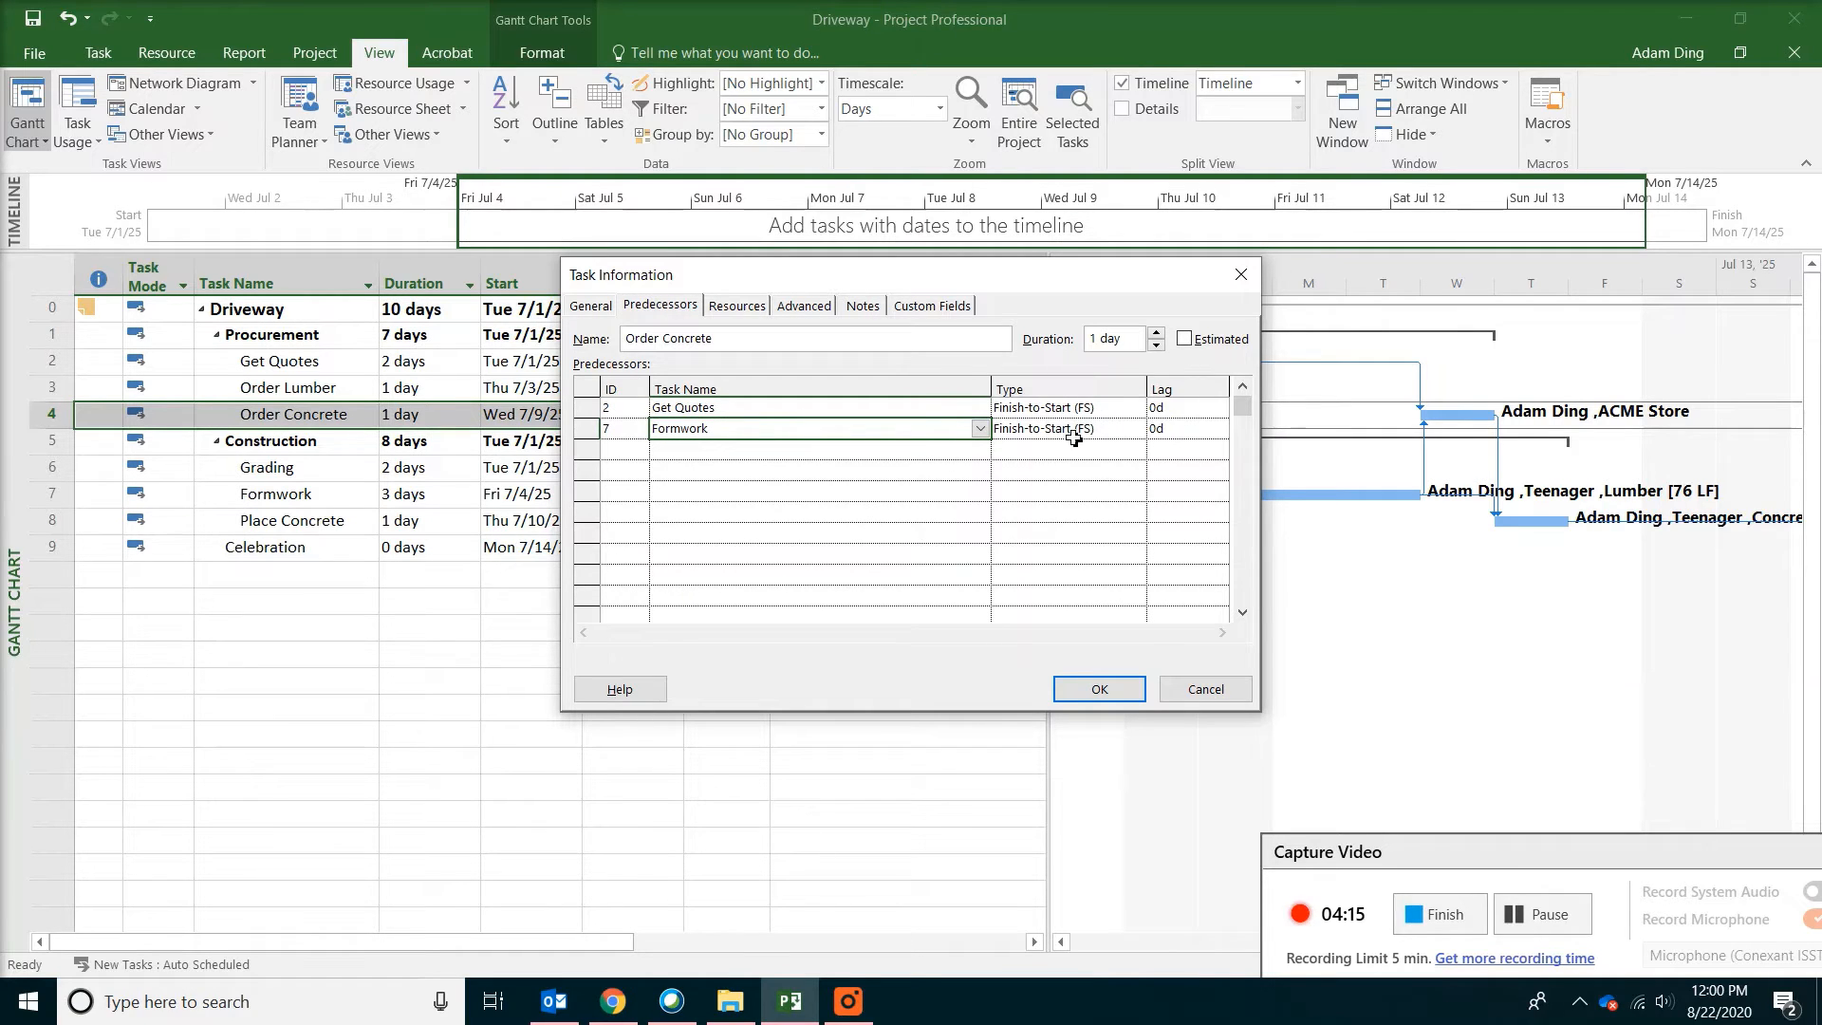
pyautogui.click(1191, 432)
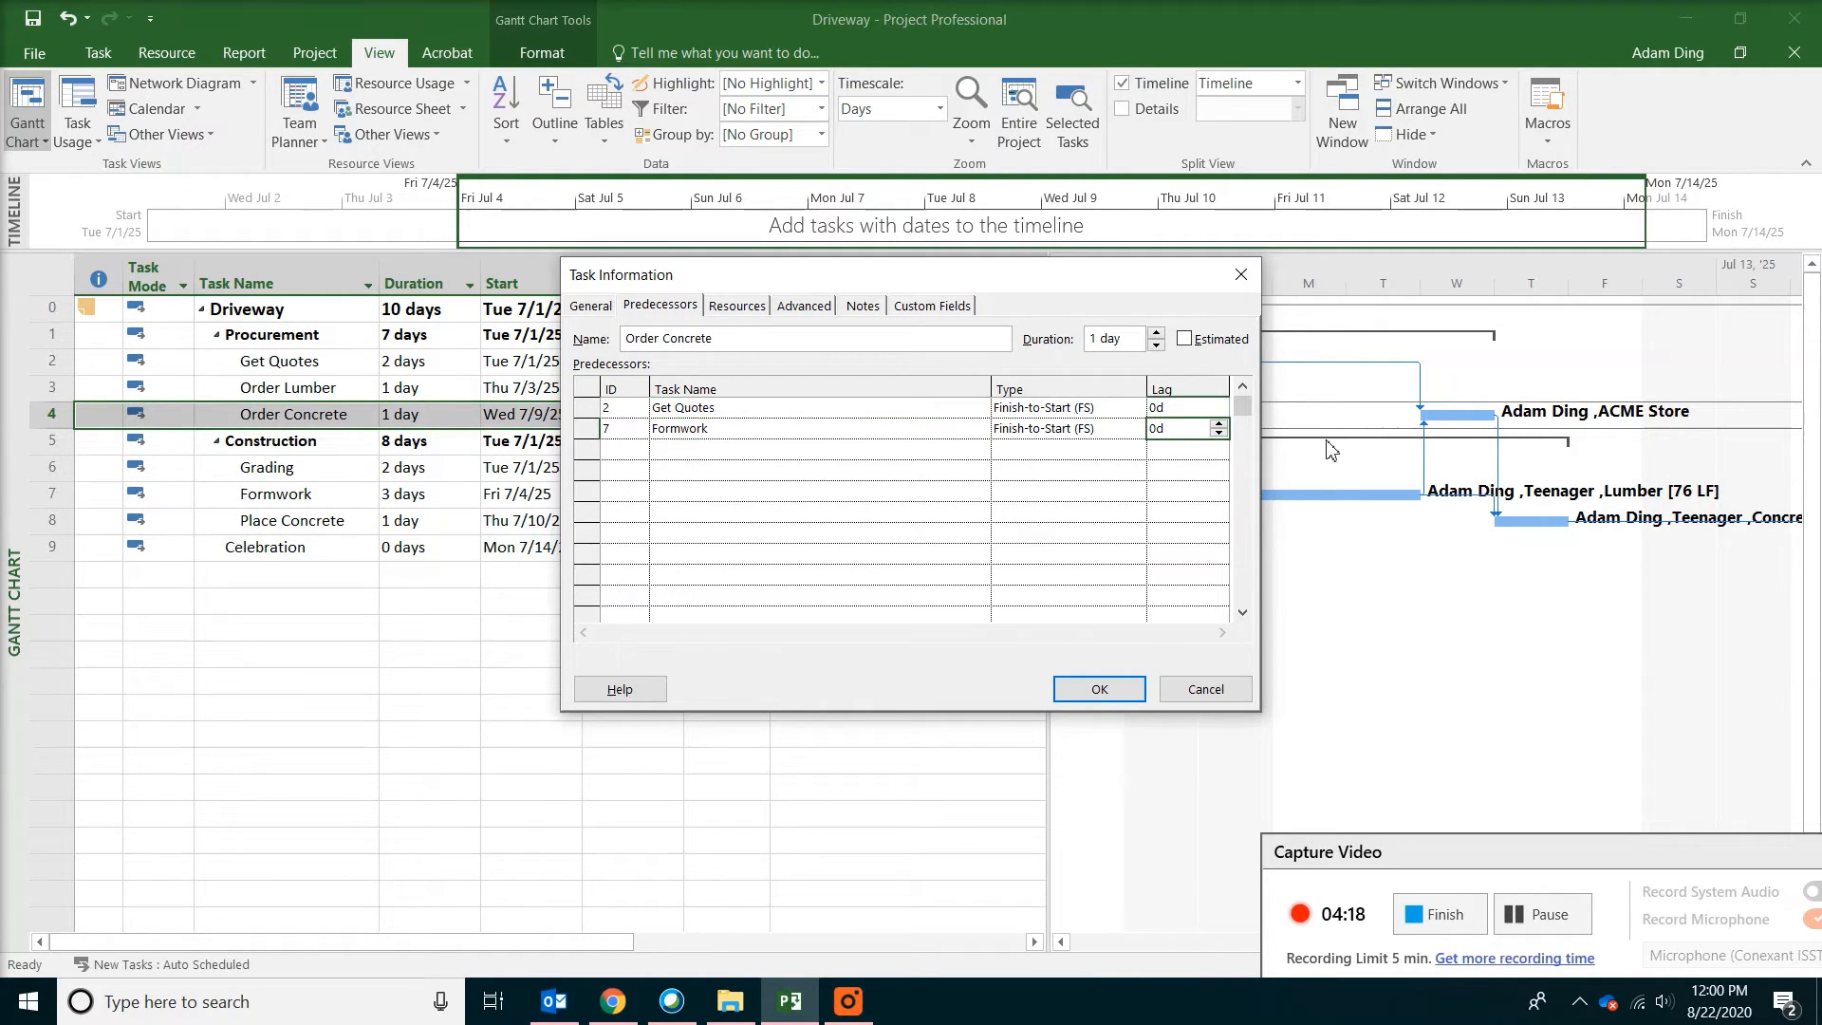
pyautogui.write('-1')
pyautogui.click(1112, 702)
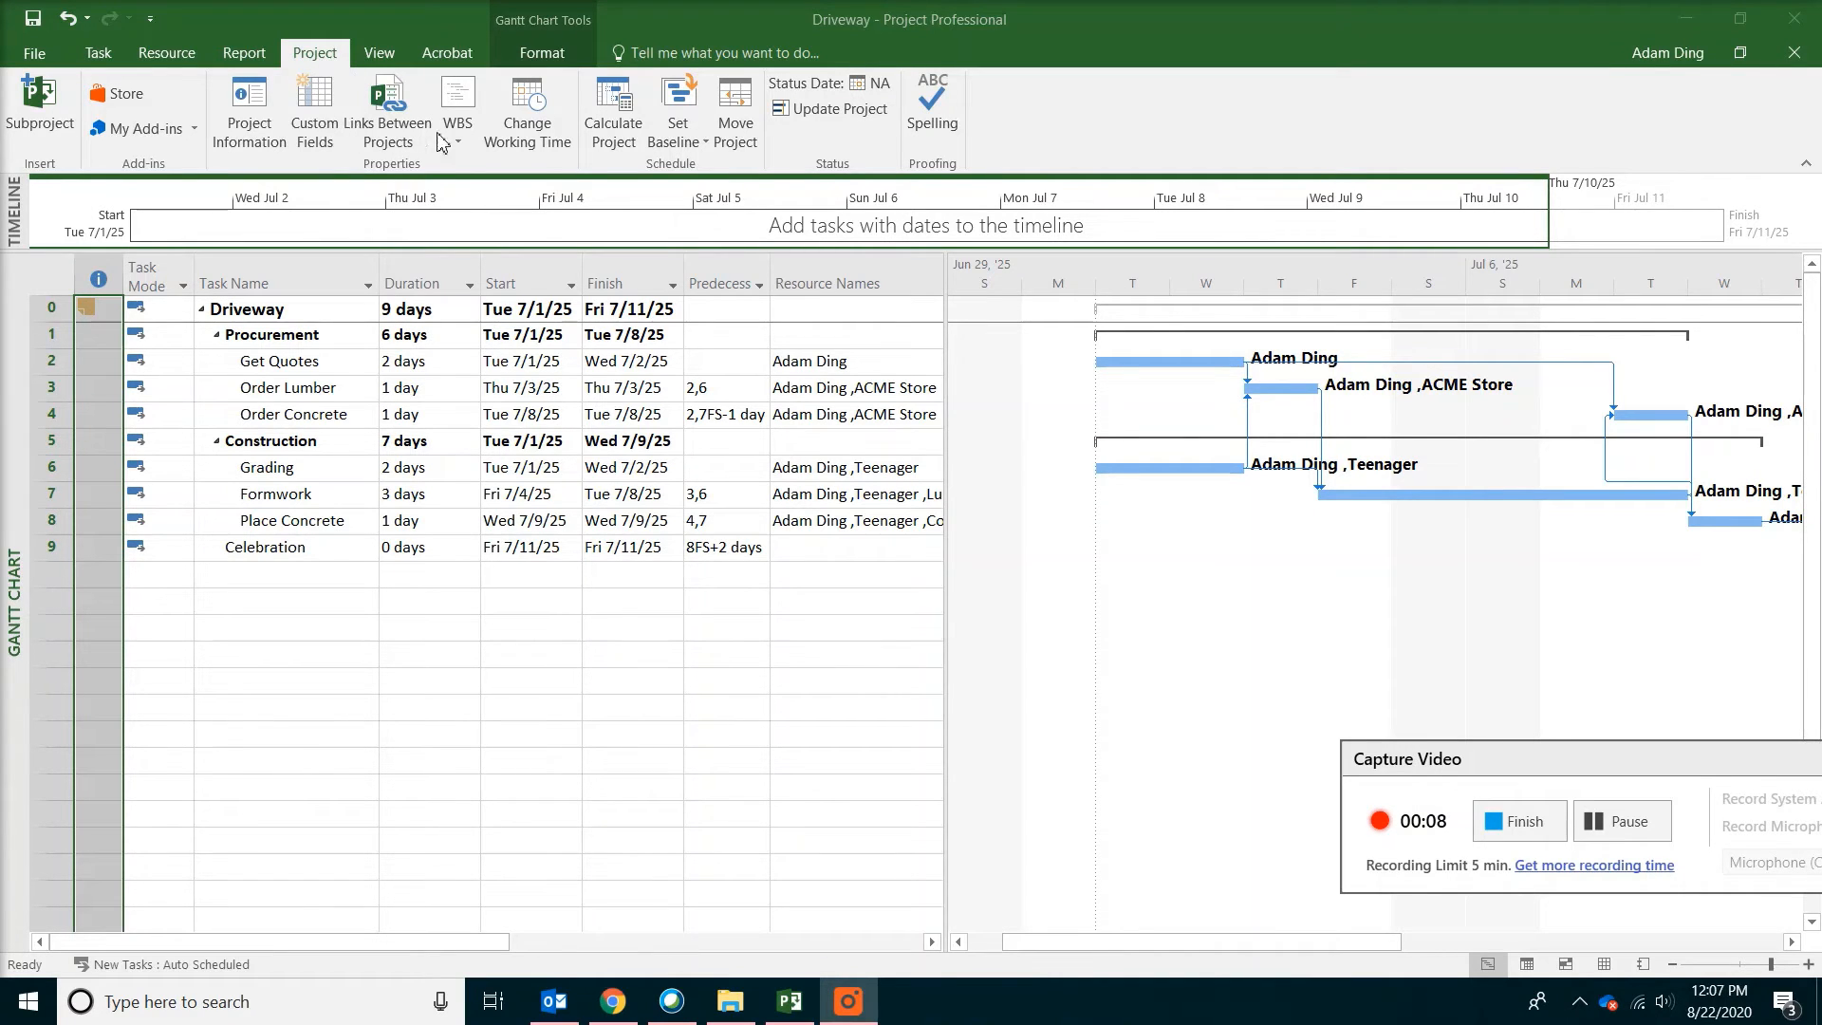
# - Add a Canada Day exception on 7/1/25 to the Standard project calendar's working time
pyautogui.click(532, 133)
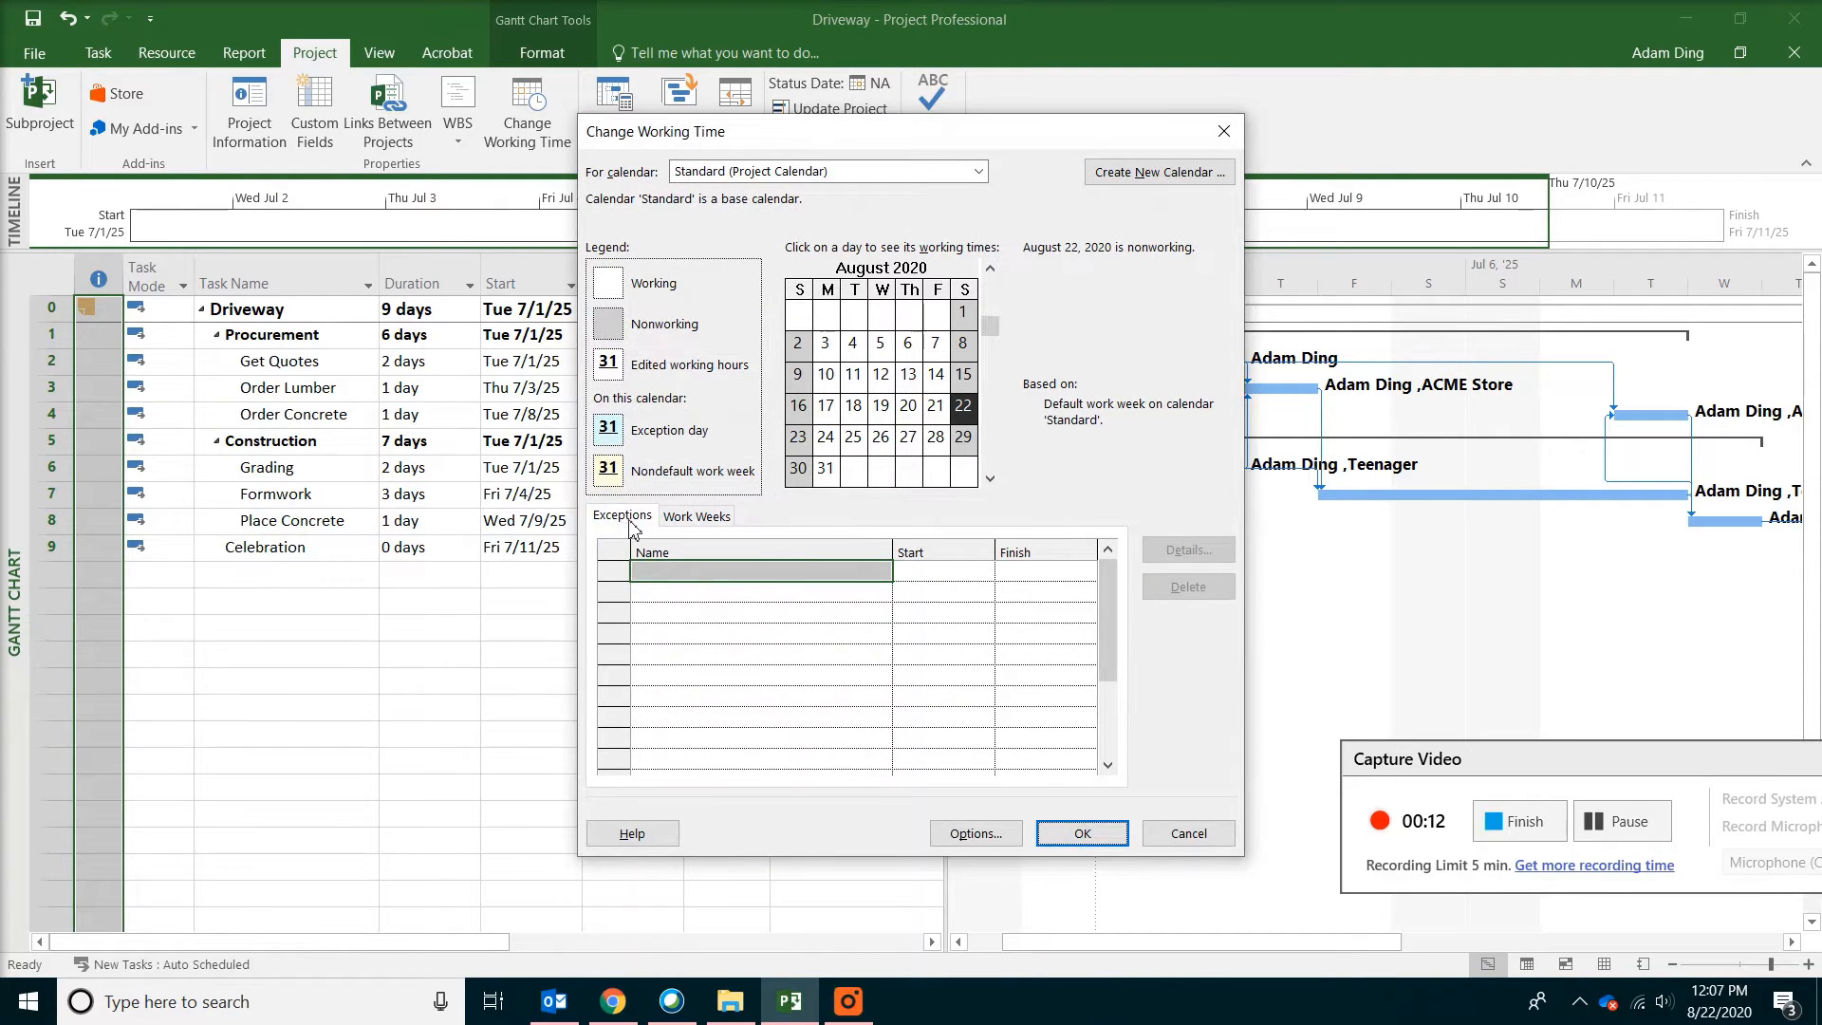
pyautogui.click(662, 558)
pyautogui.click(769, 570)
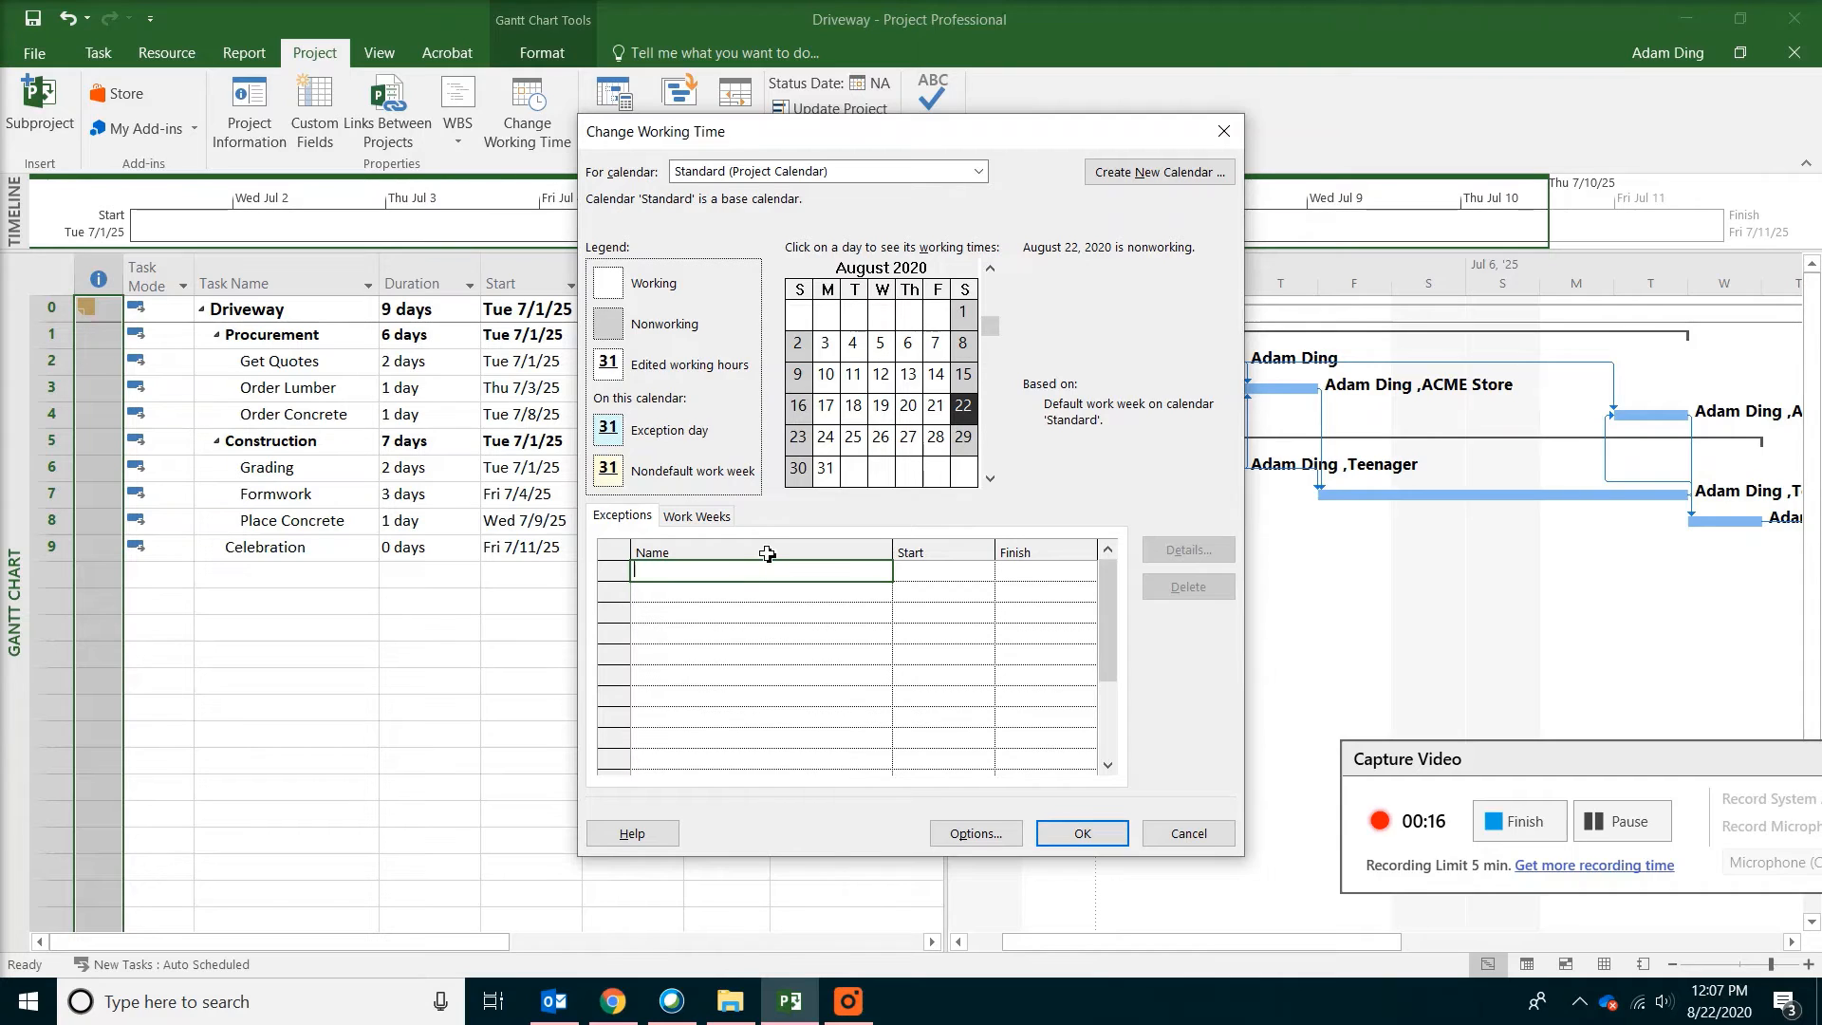
pyautogui.write('Canada Day')
pyautogui.click(941, 570)
pyautogui.write('7/1/25')
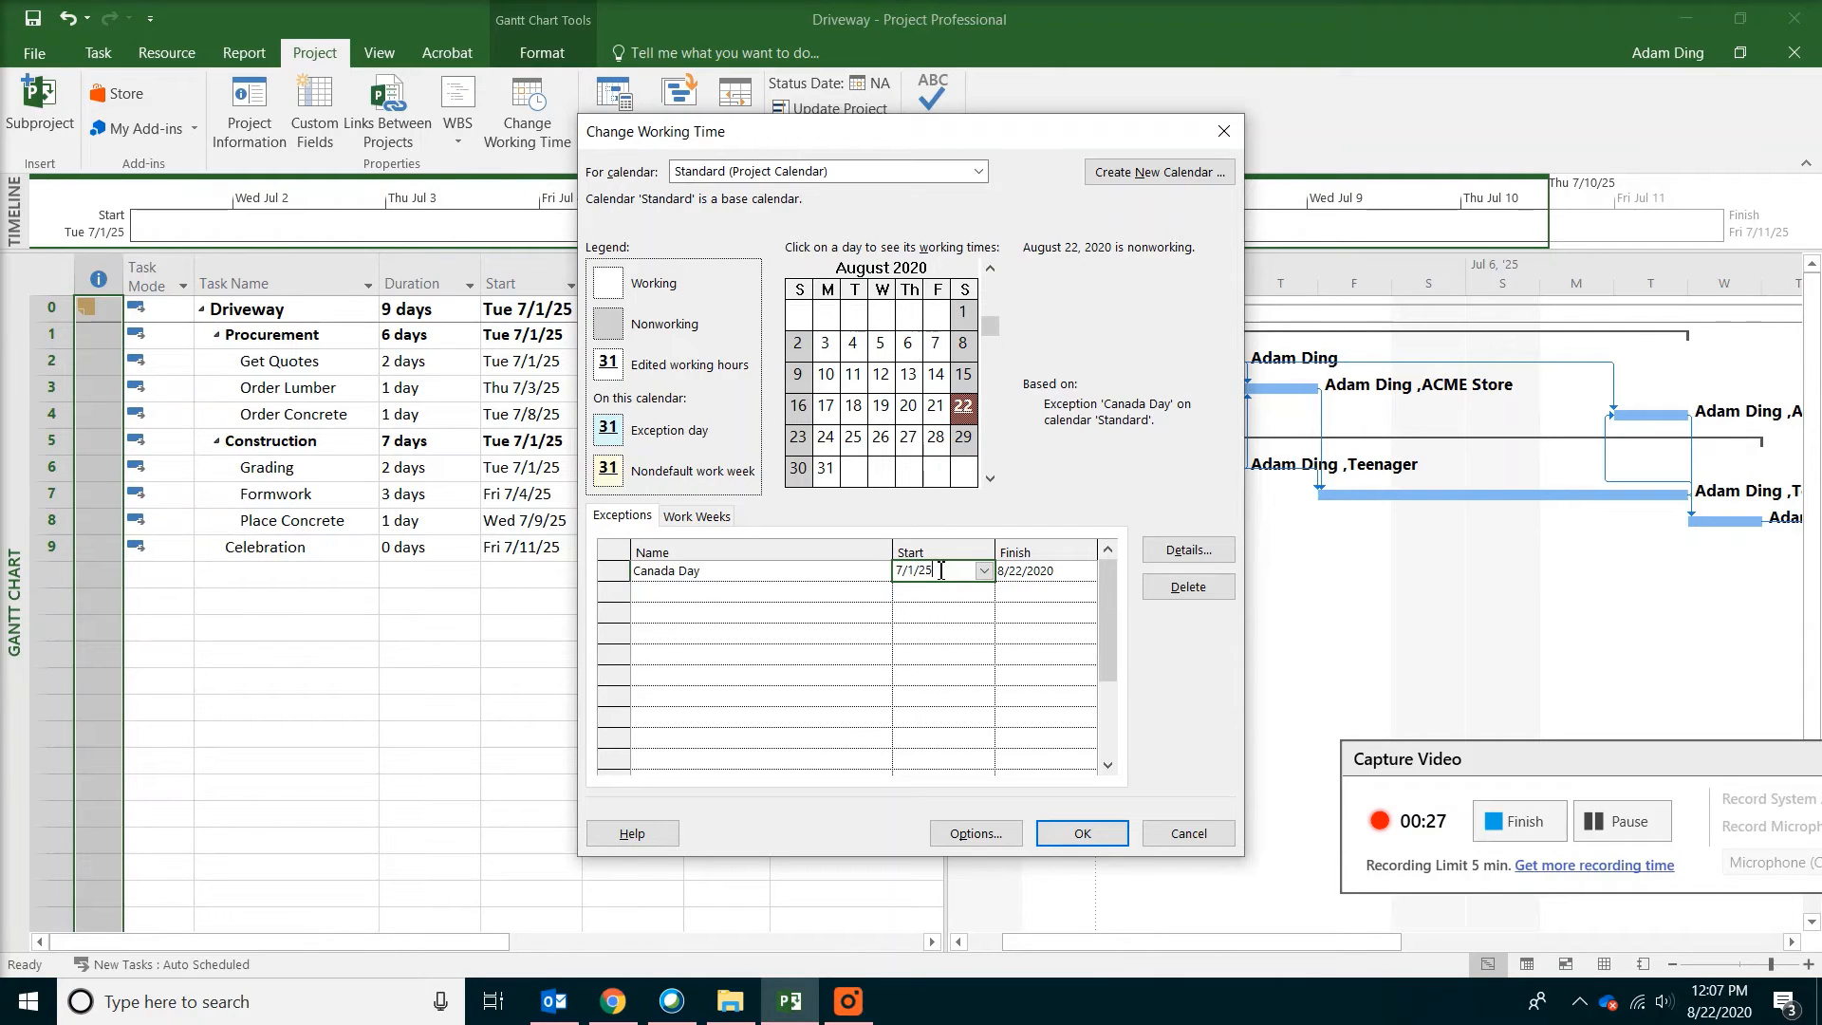
pyautogui.press('Return')
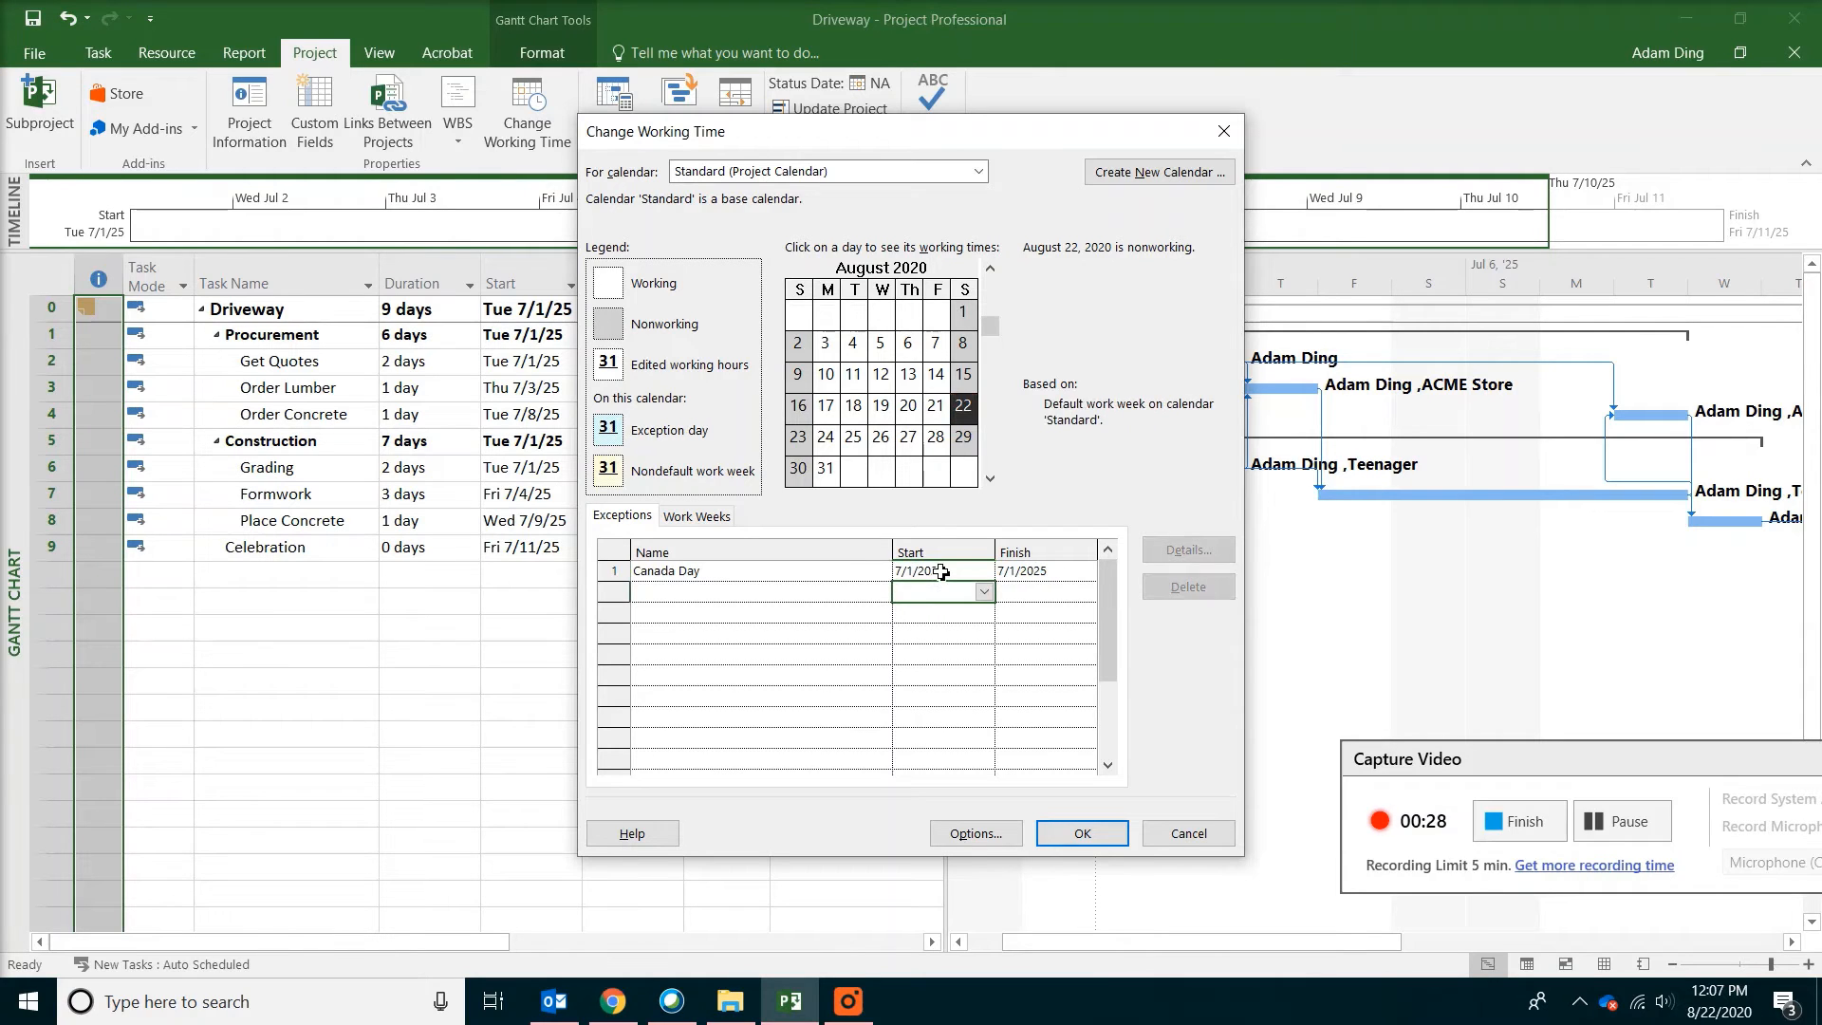
# - Add an Independence Day exception on 7/4/25 to the Standard calendar and apply the working time changes
pyautogui.click(749, 593)
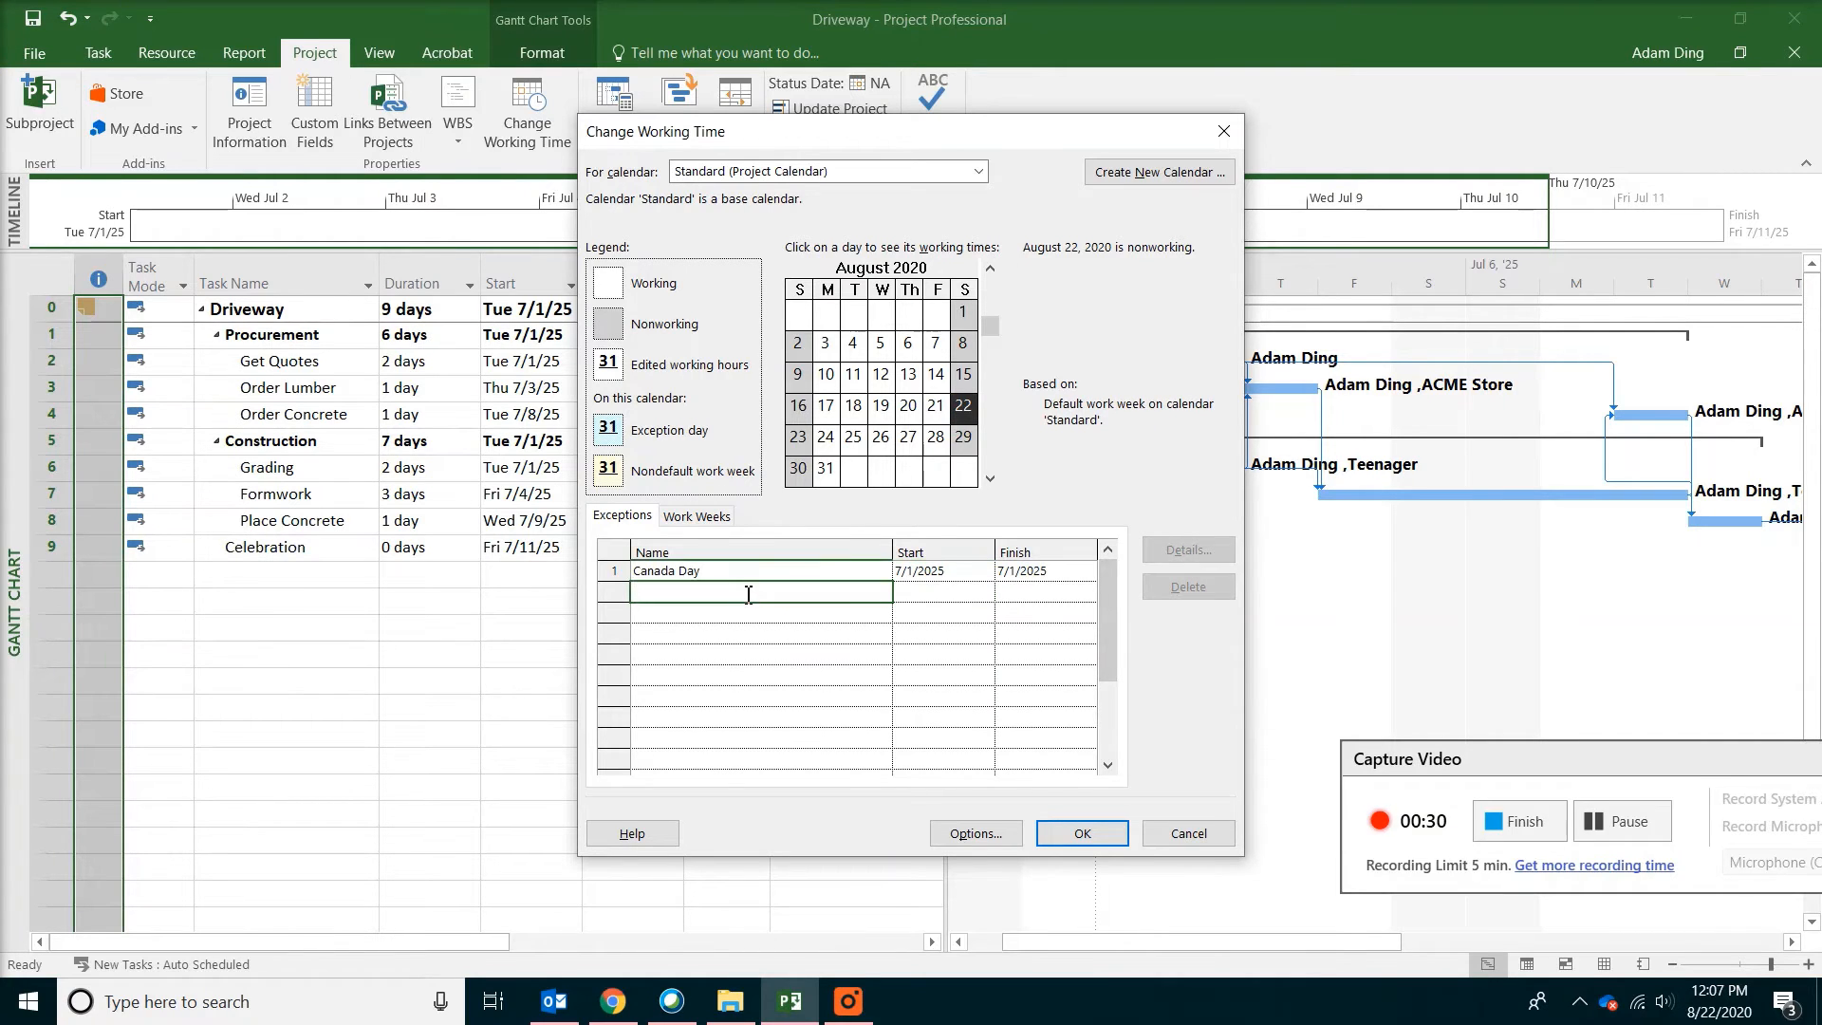
pyautogui.write('Independence Day')
pyautogui.click(928, 590)
pyautogui.write('7')
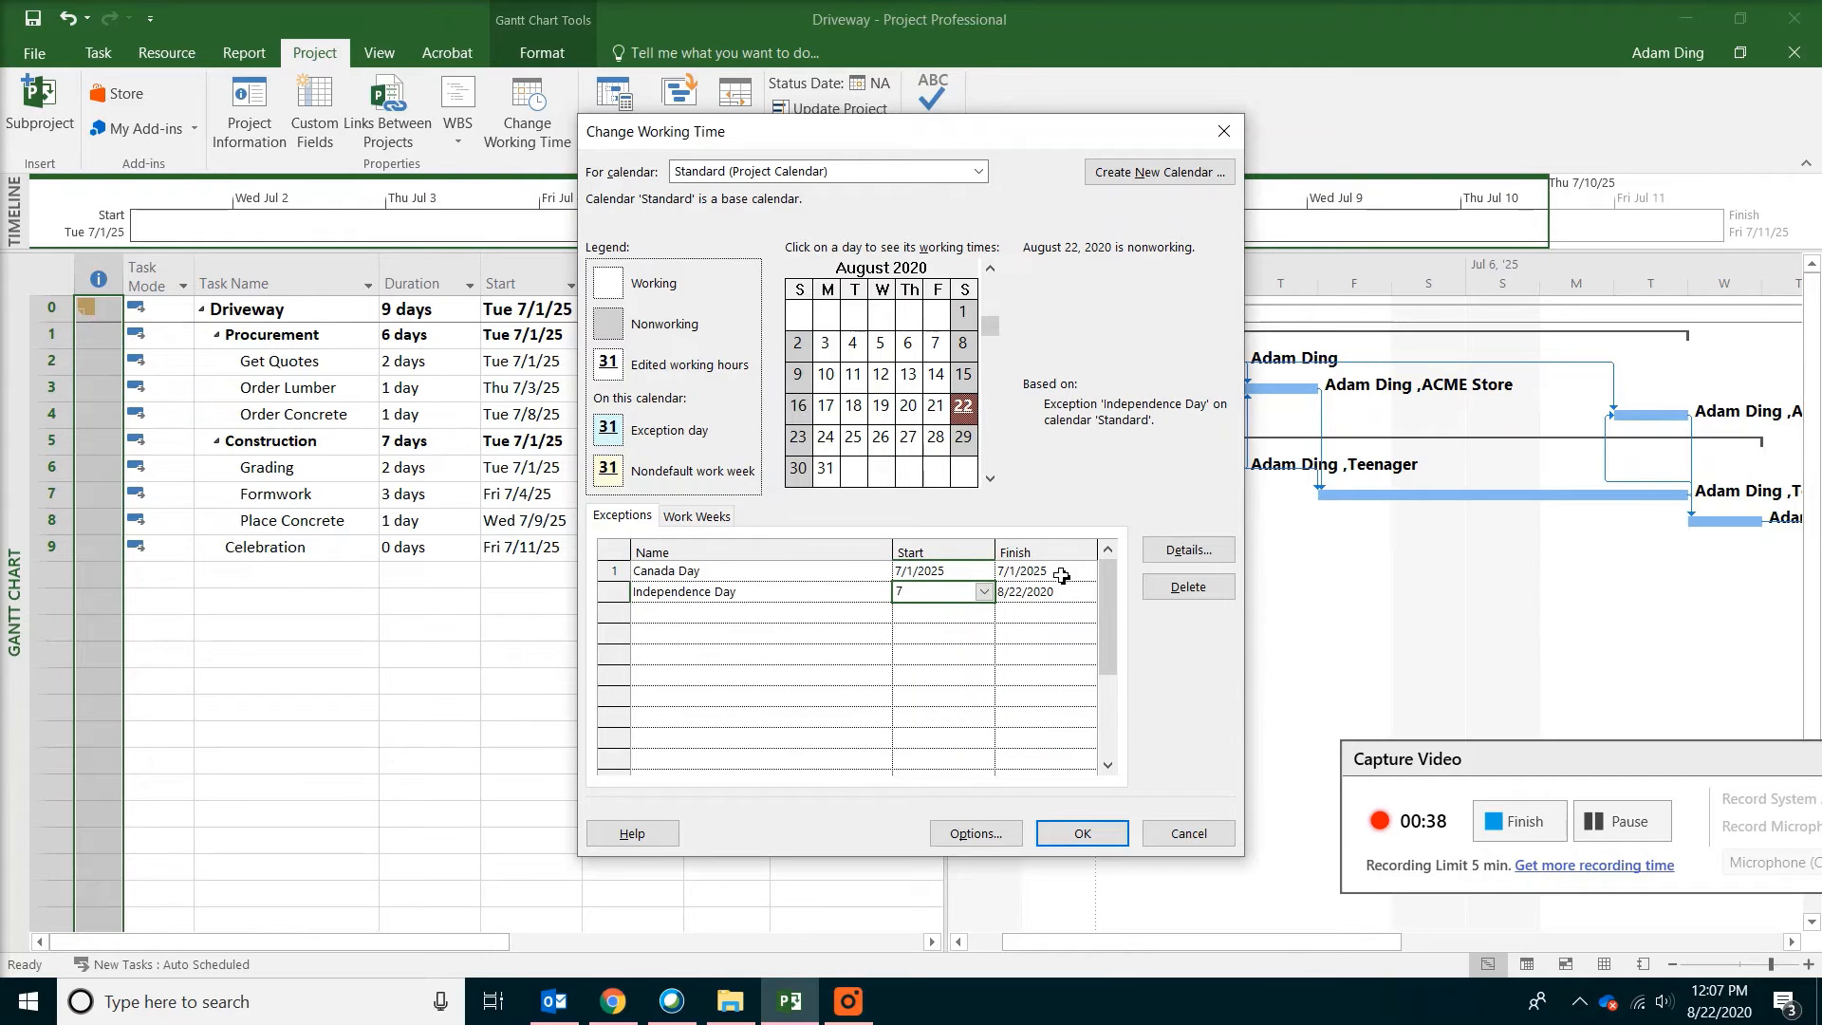
pyautogui.write('/4/25')
pyautogui.press('Return')
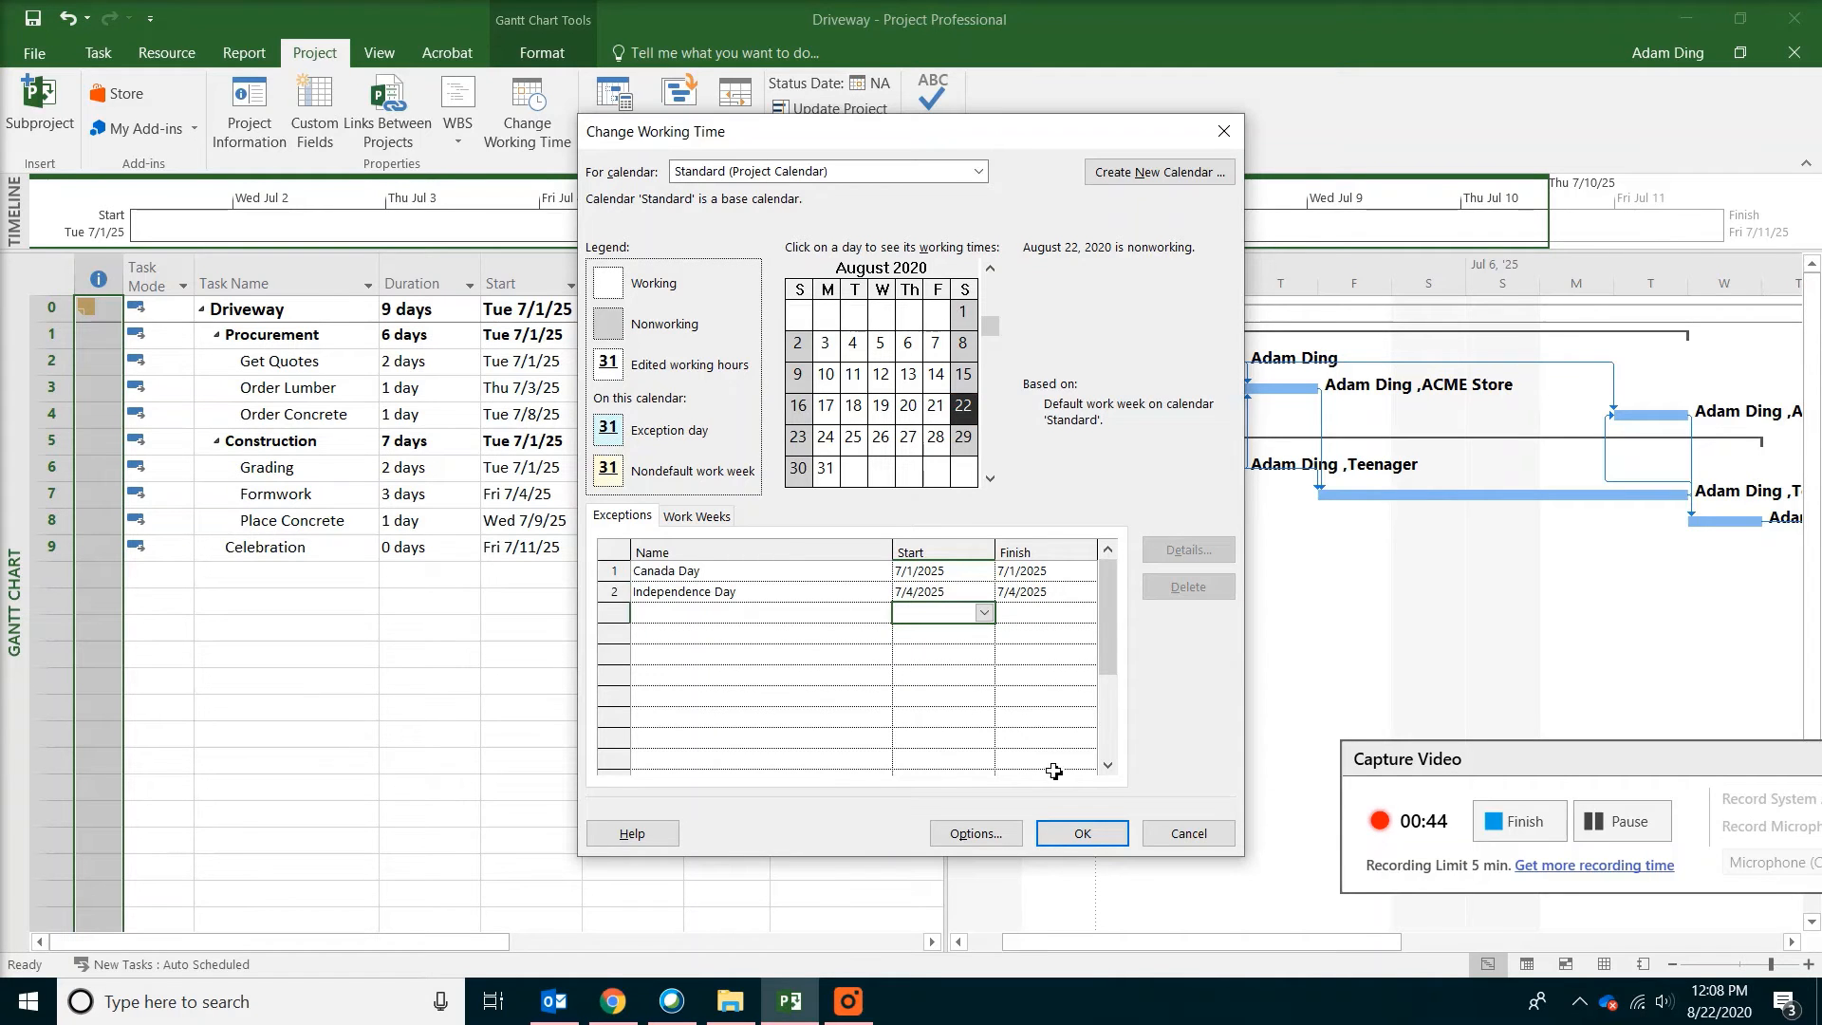
pyautogui.click(1082, 834)
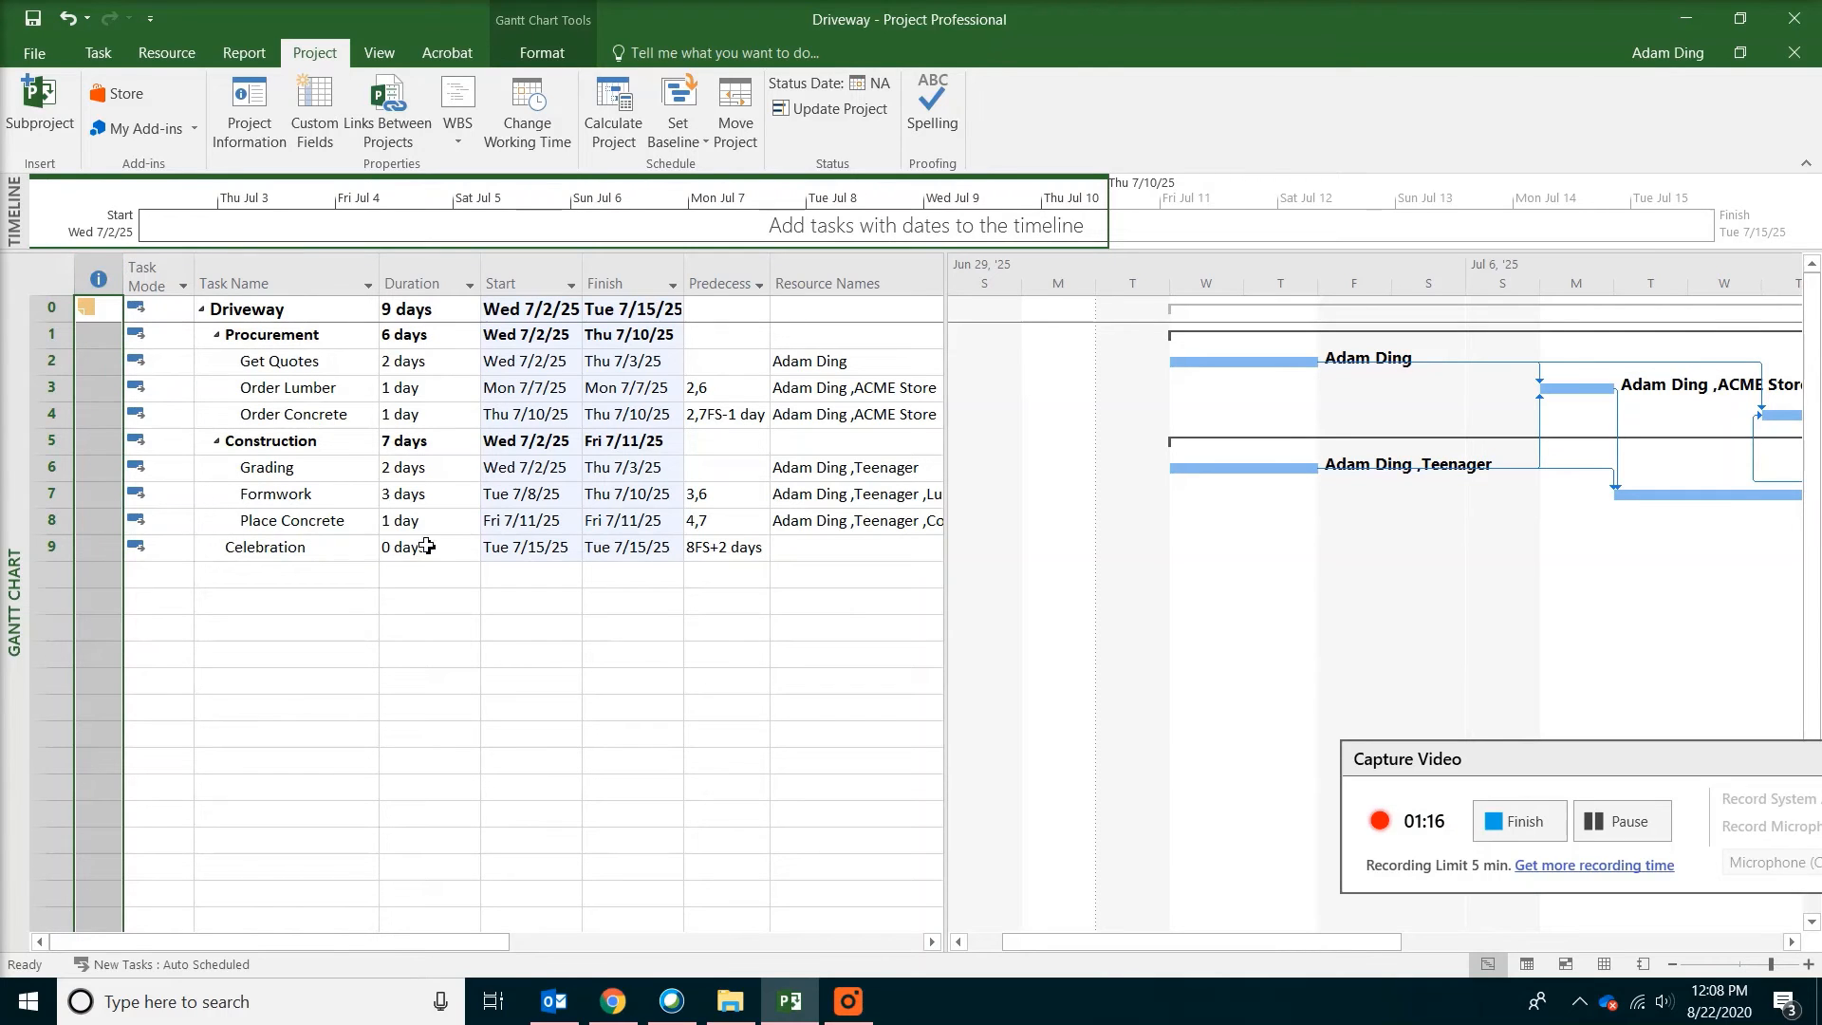
# - Insert a WBS column before the Indicators column of the task table
pyautogui.rightClick(98, 279)
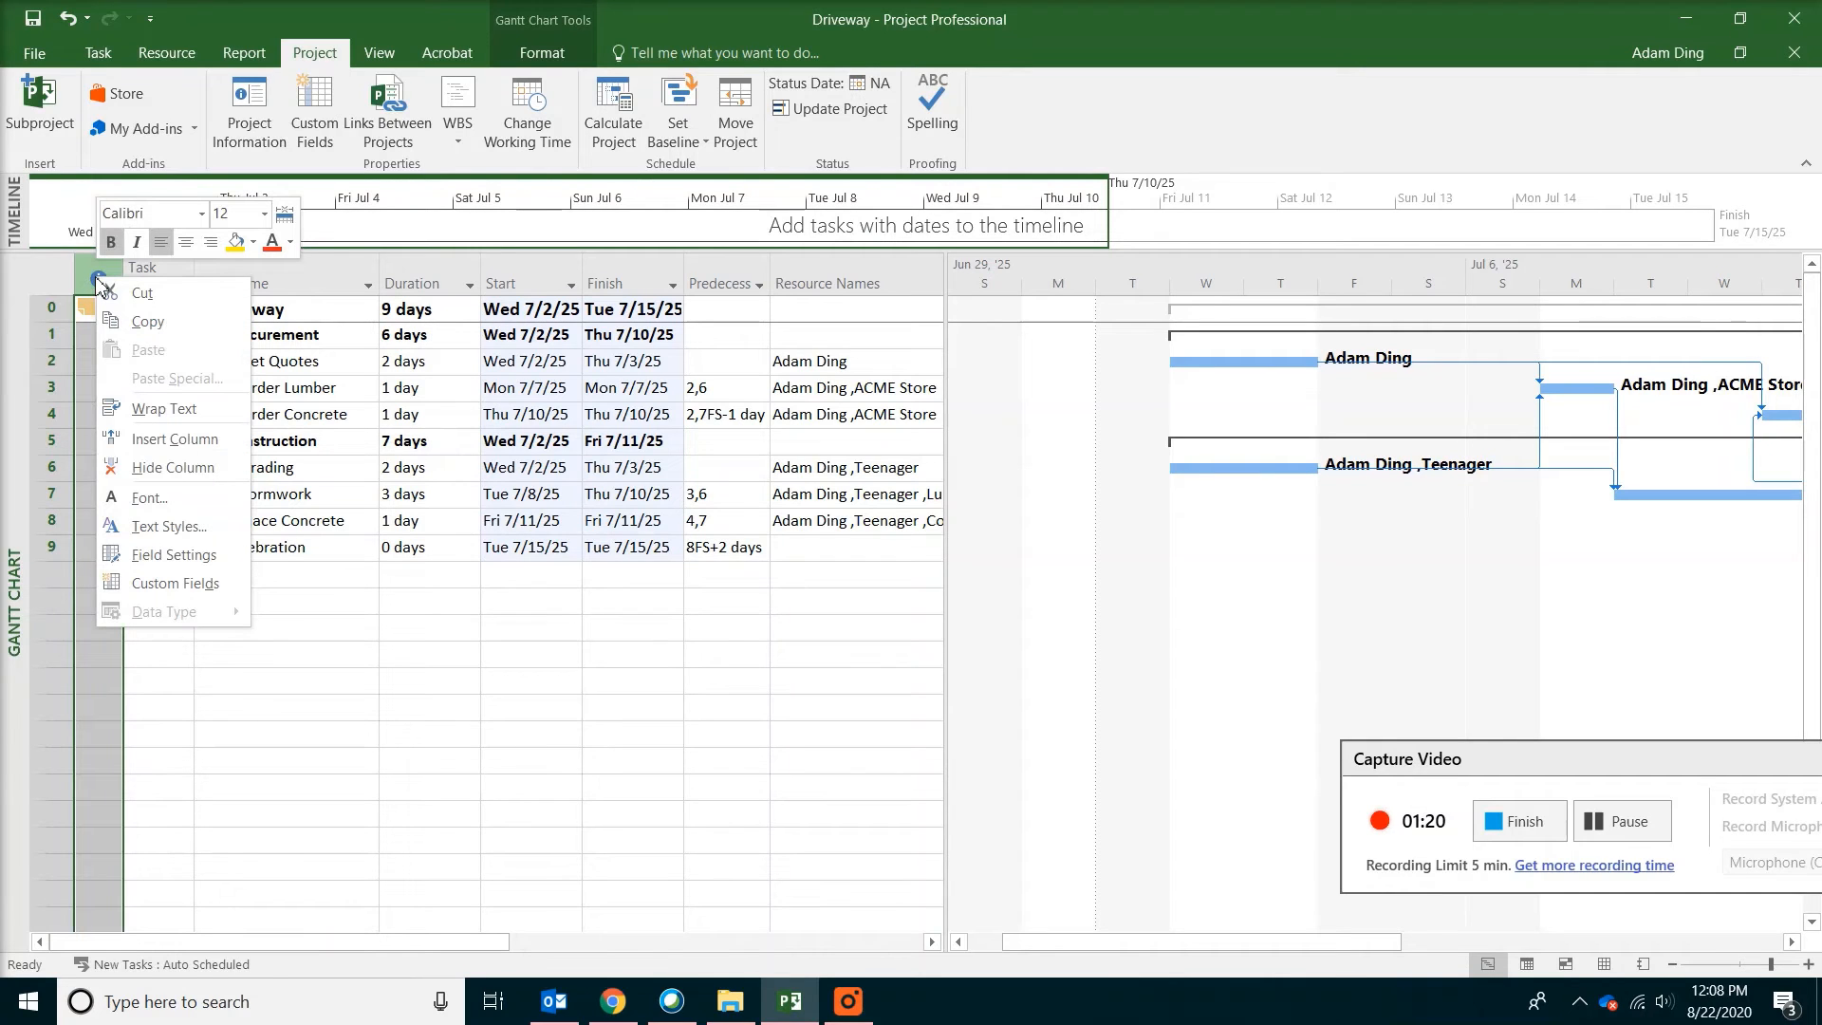
pyautogui.click(147, 441)
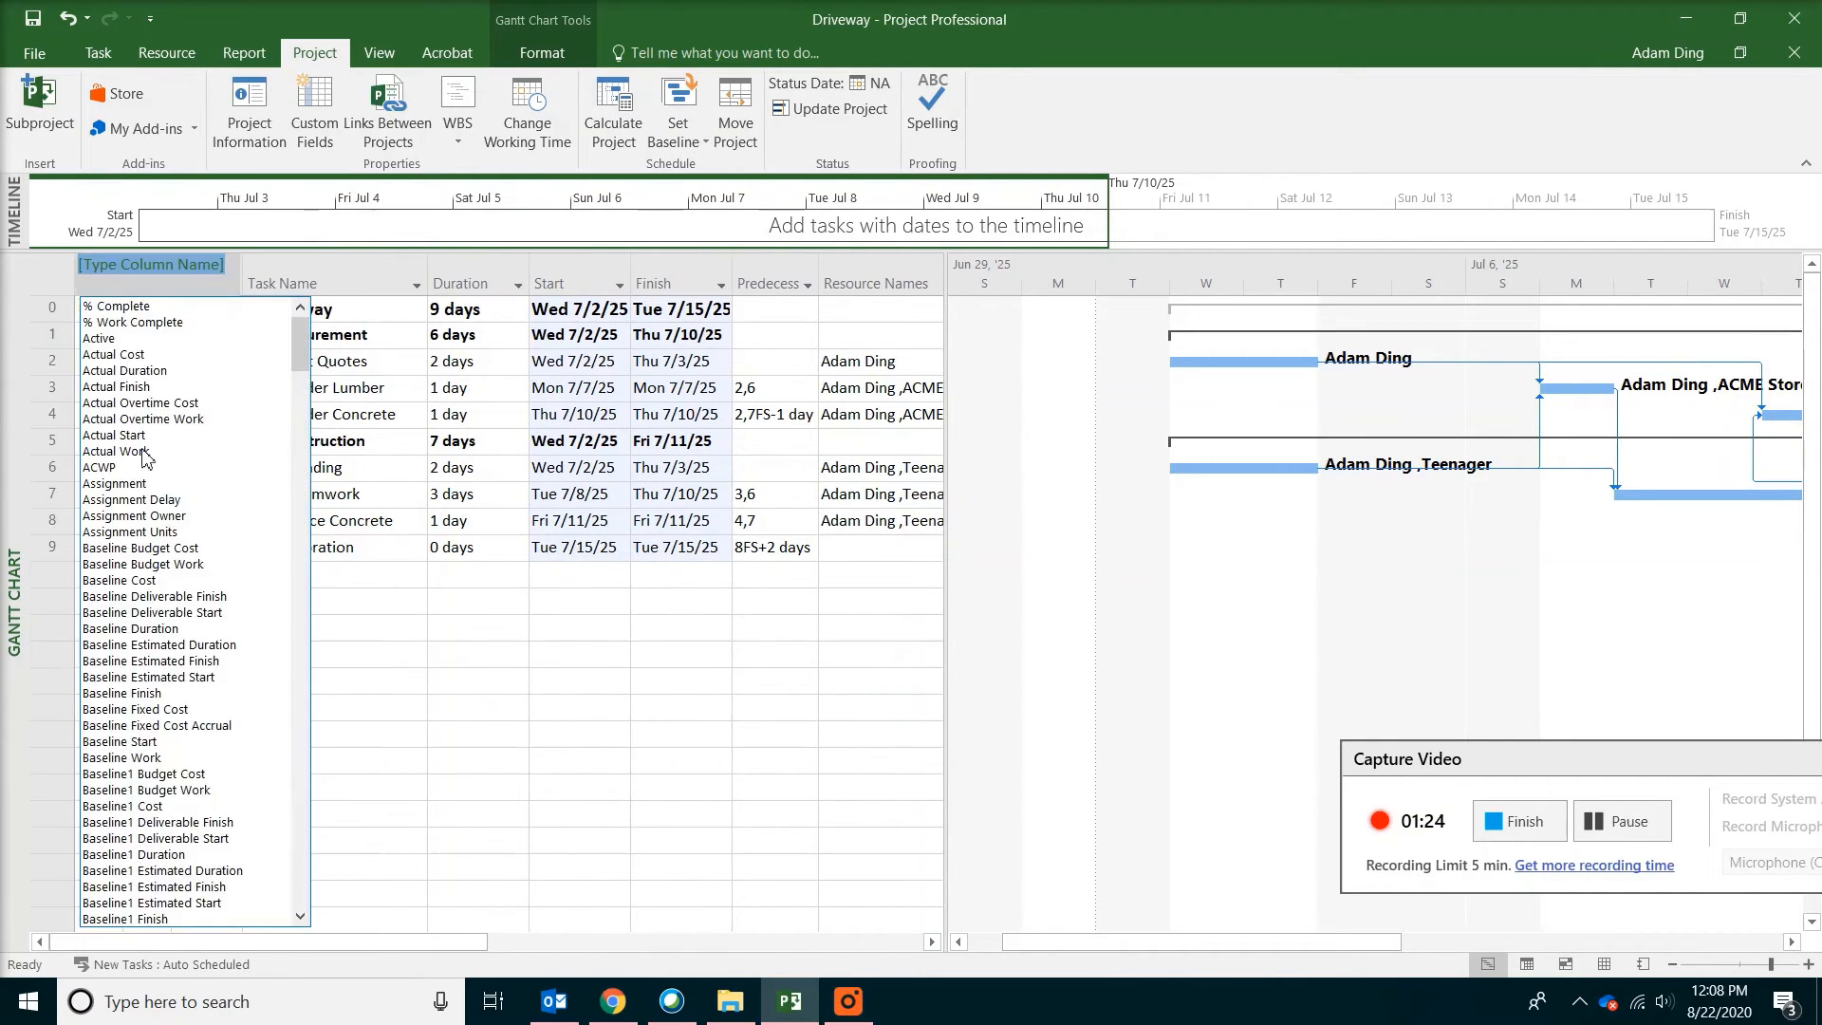
pyautogui.write('w')
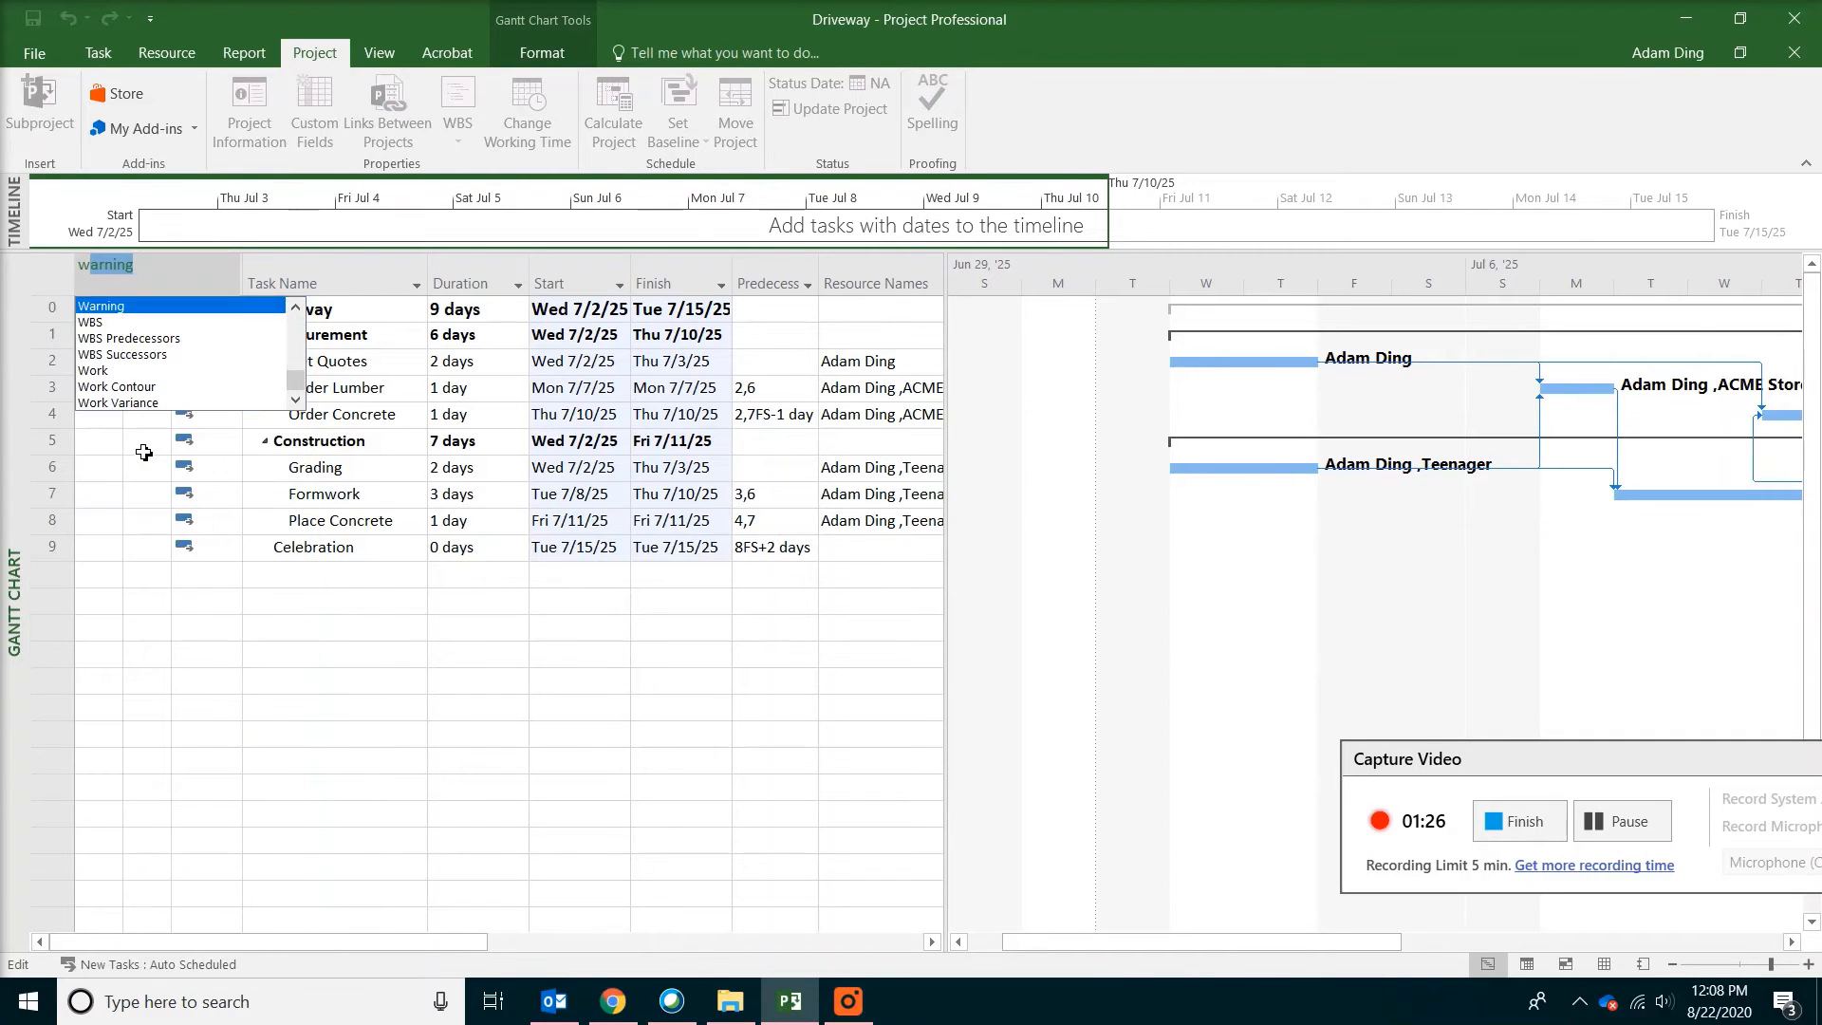
pyautogui.write('bs')
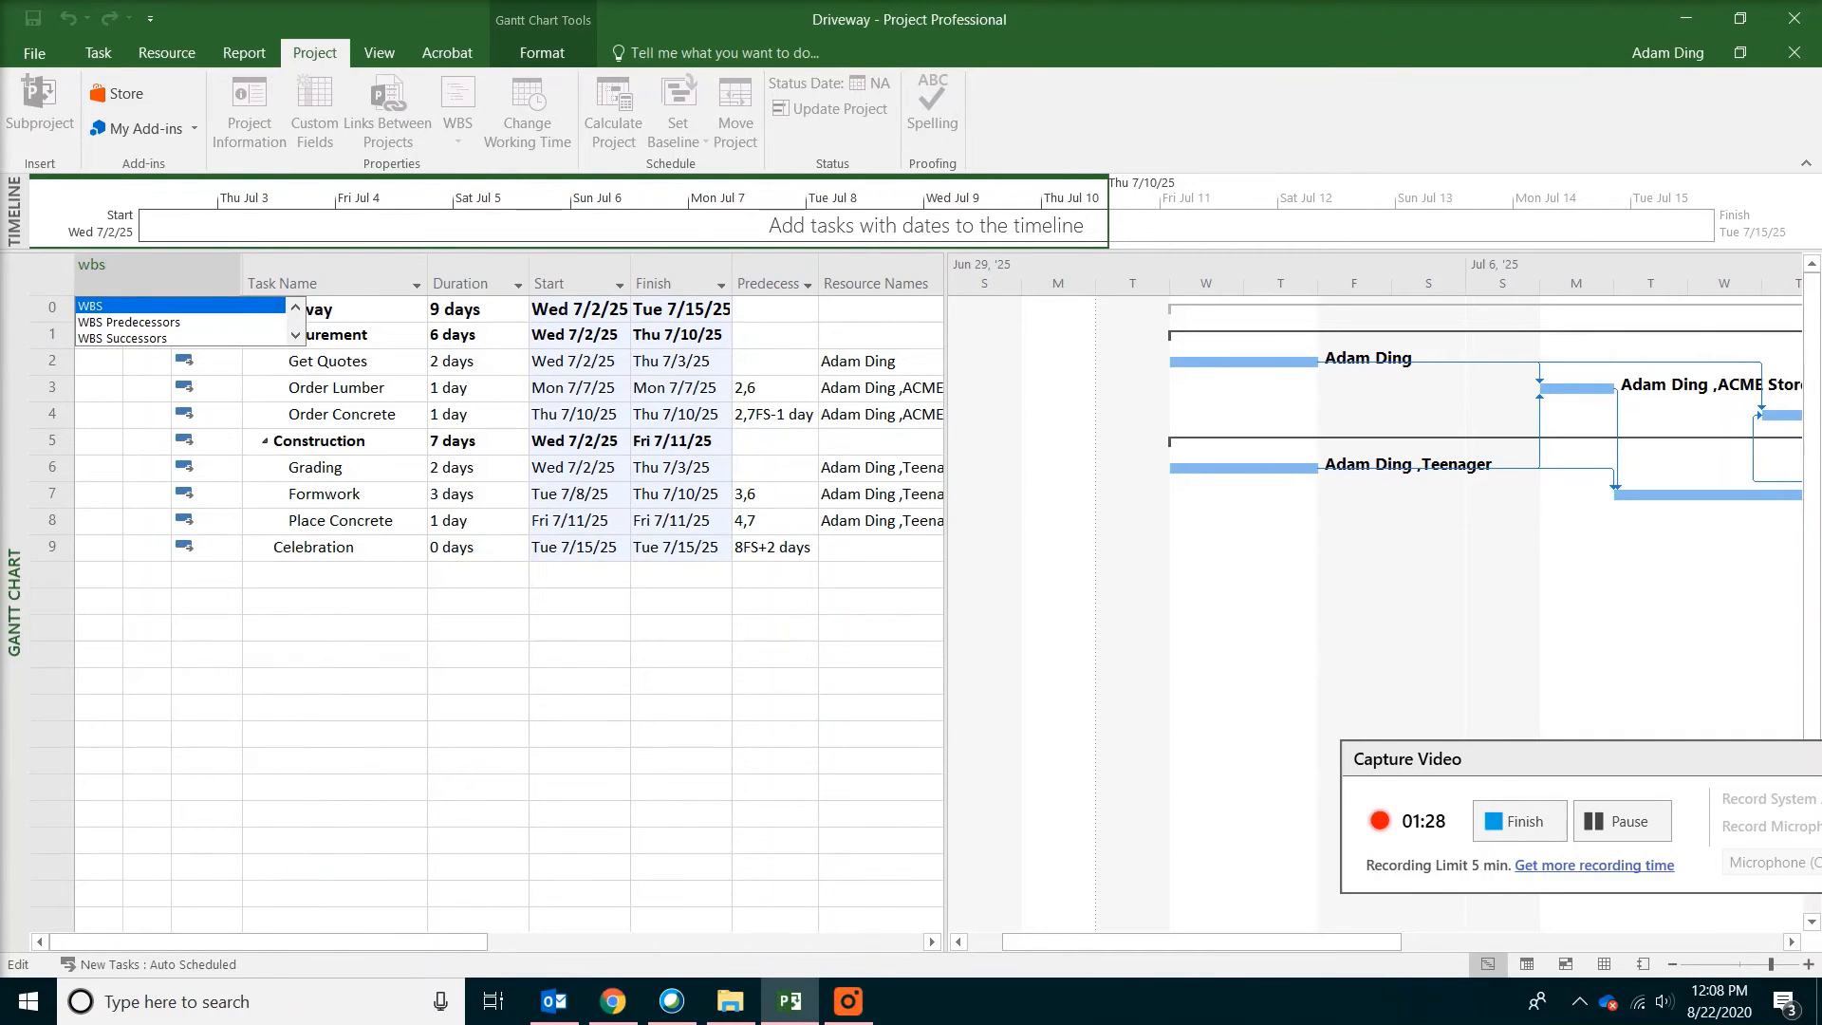
pyautogui.press('Return')
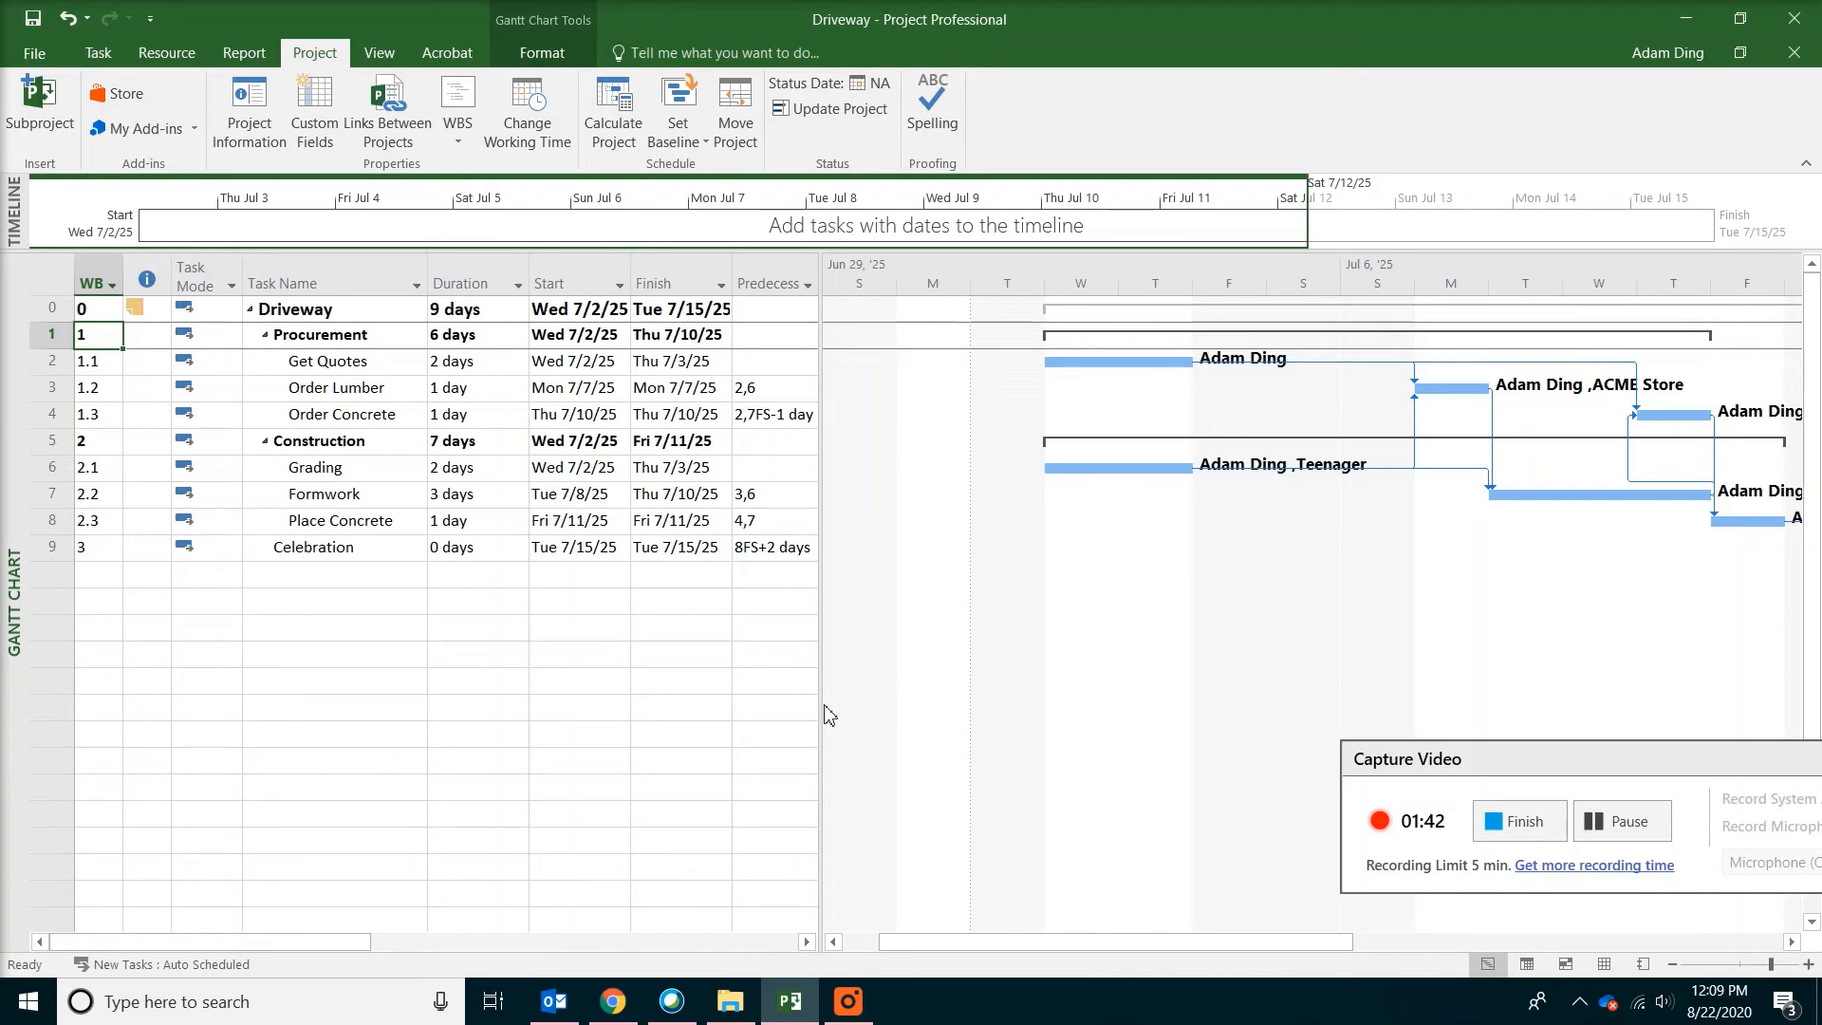
# - Widen the Gantt chart area and set the Task bar style to show Name as the text on the left of the bars
pyautogui.moveTo(826, 715); pyautogui.dragTo(756, 724)
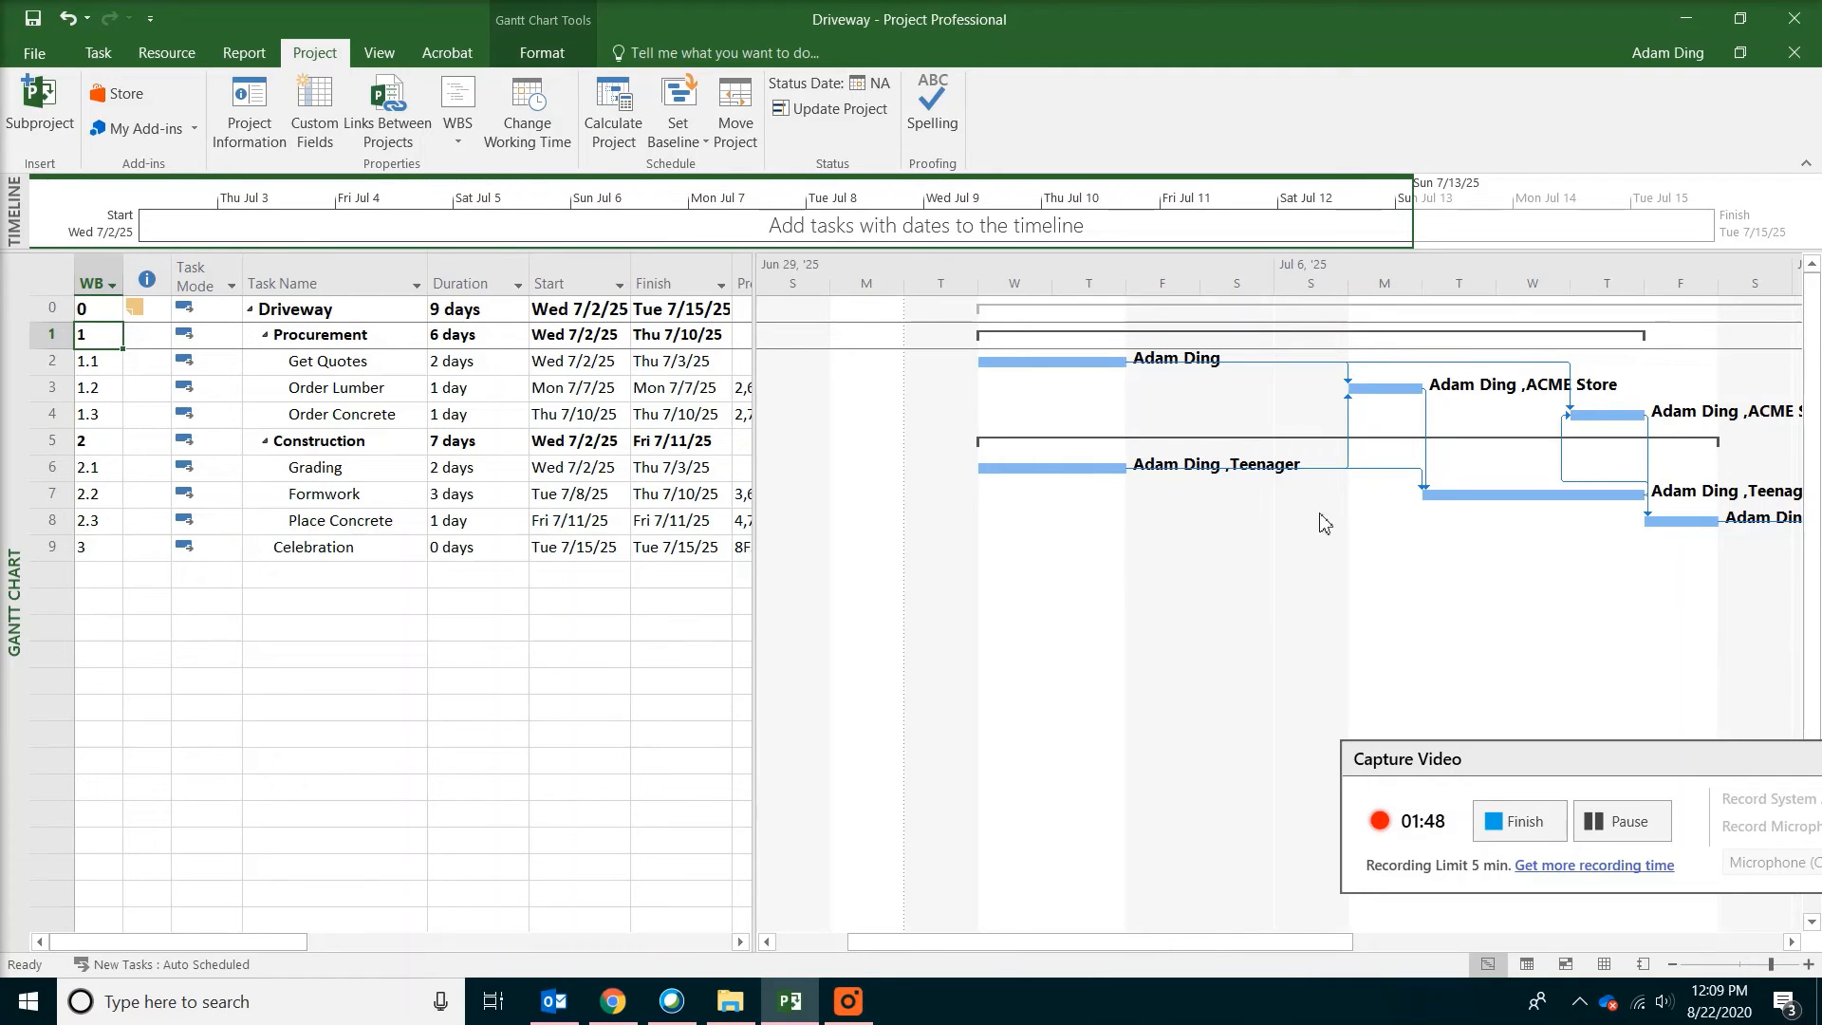
pyautogui.rightClick(1433, 609)
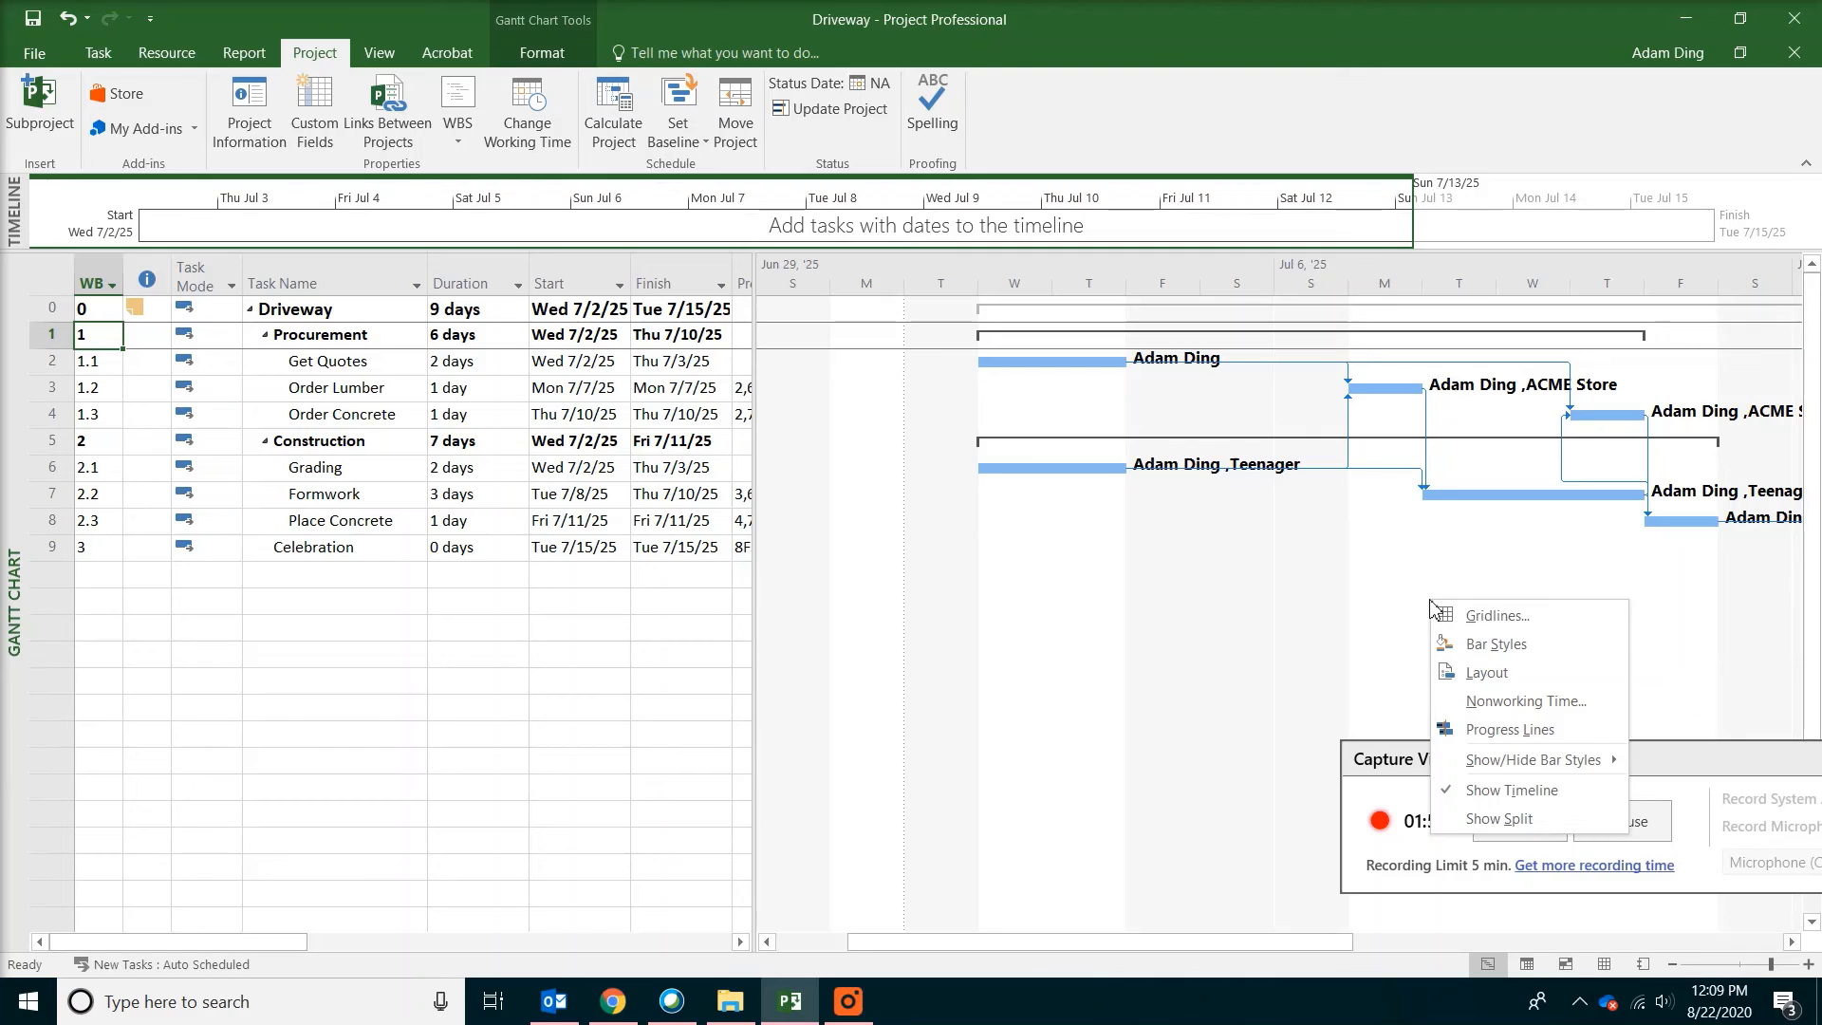
pyautogui.click(1472, 646)
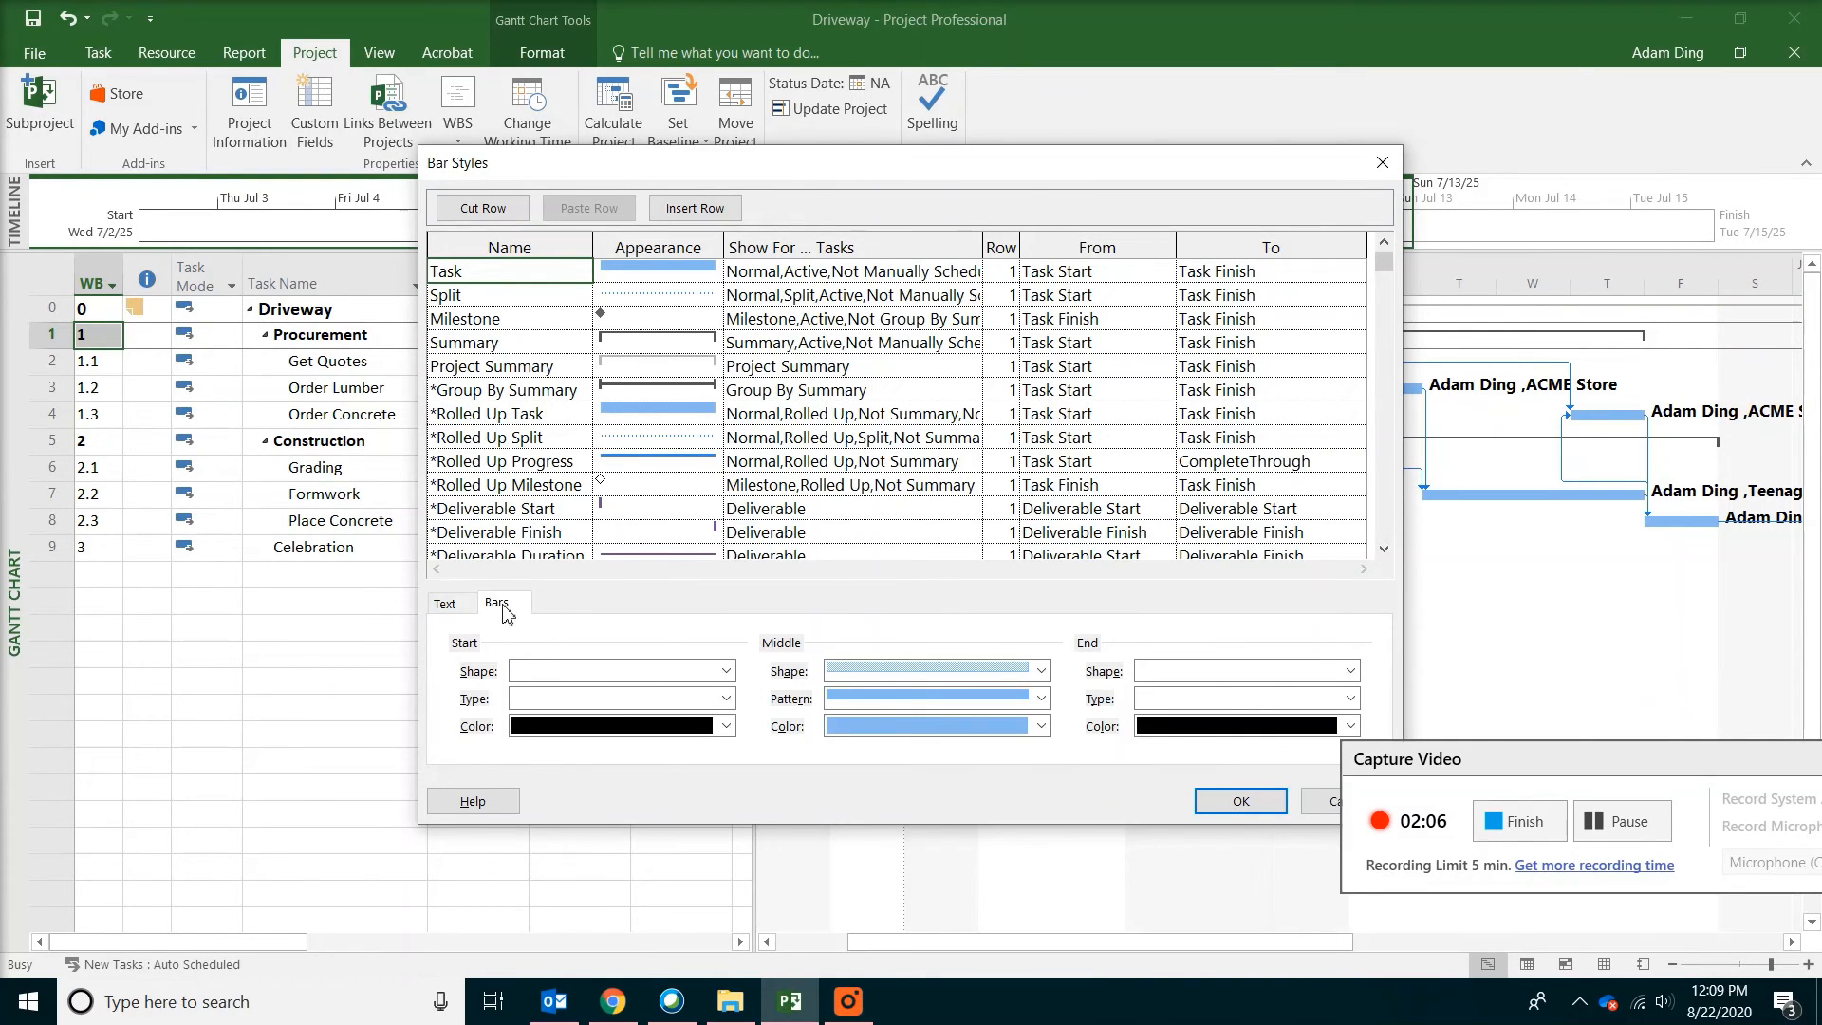
pyautogui.click(446, 605)
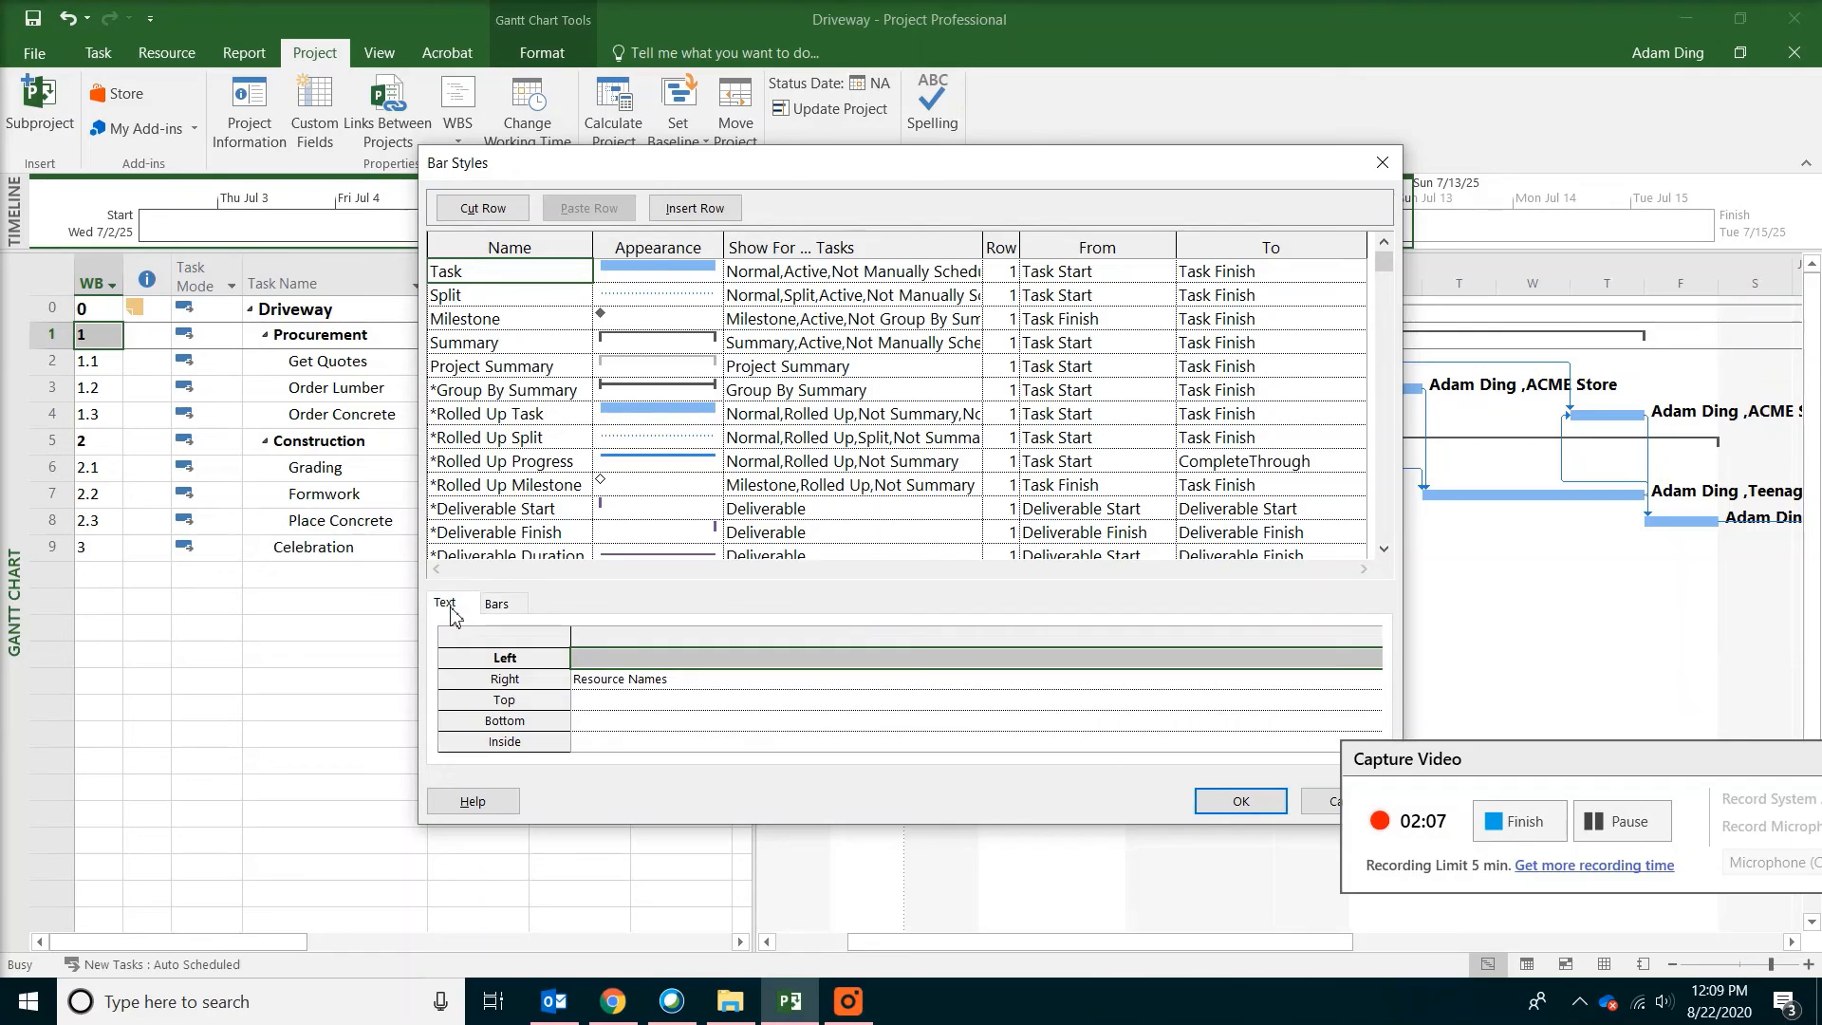
pyautogui.click(621, 658)
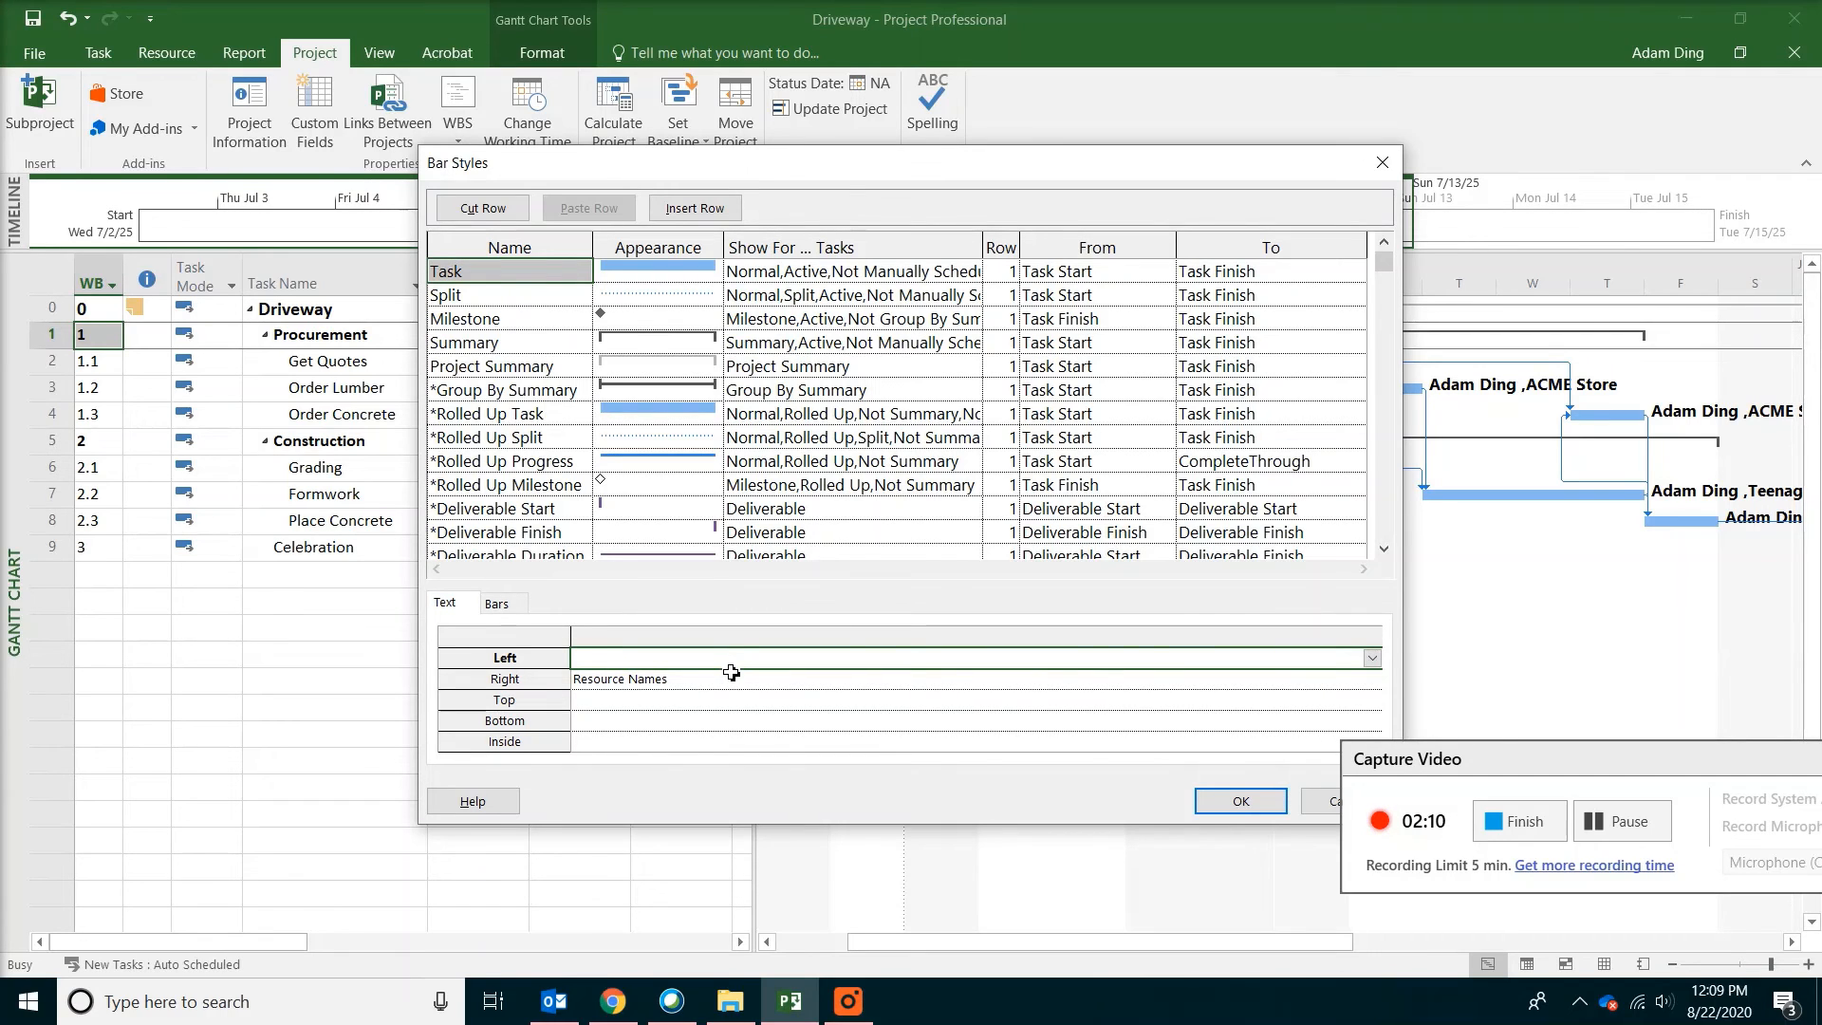
pyautogui.write('Name')
pyautogui.click(1249, 814)
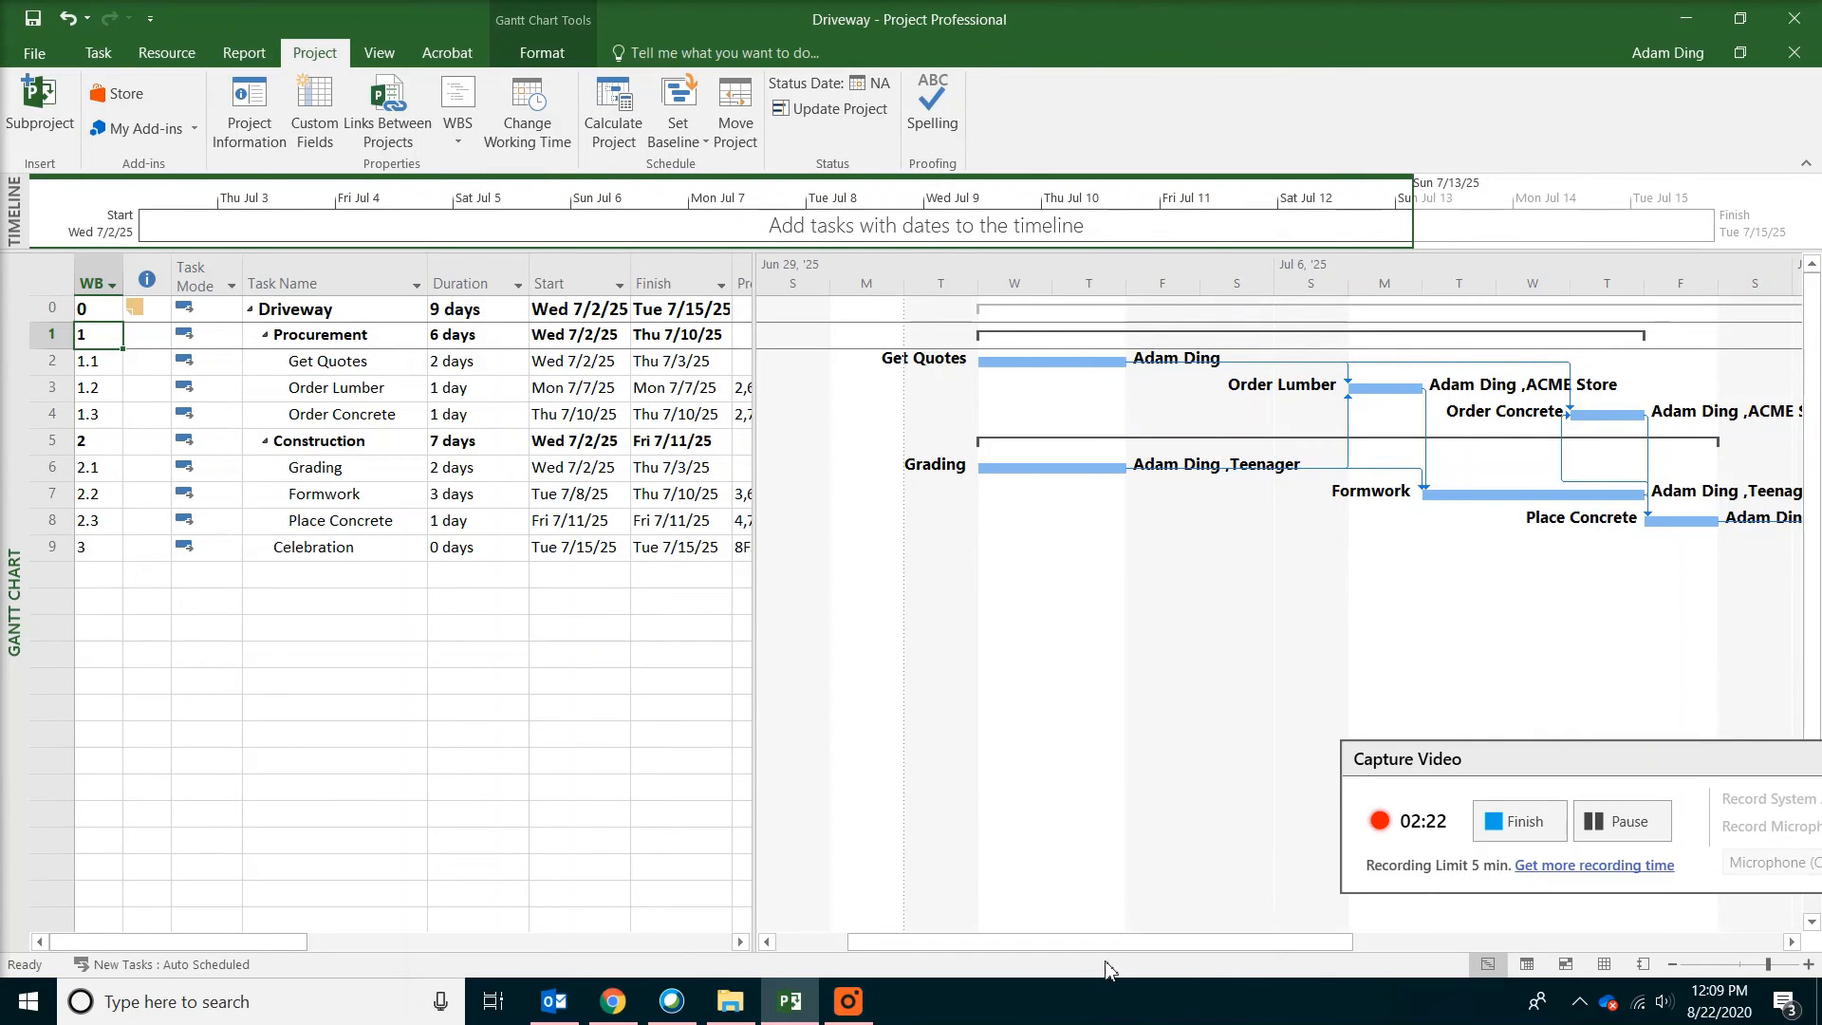
# - Set the Milestone bar style to show Name as the text on the left of the milestone symbol
pyautogui.moveTo(1150, 951); pyautogui.dragTo(1438, 951)
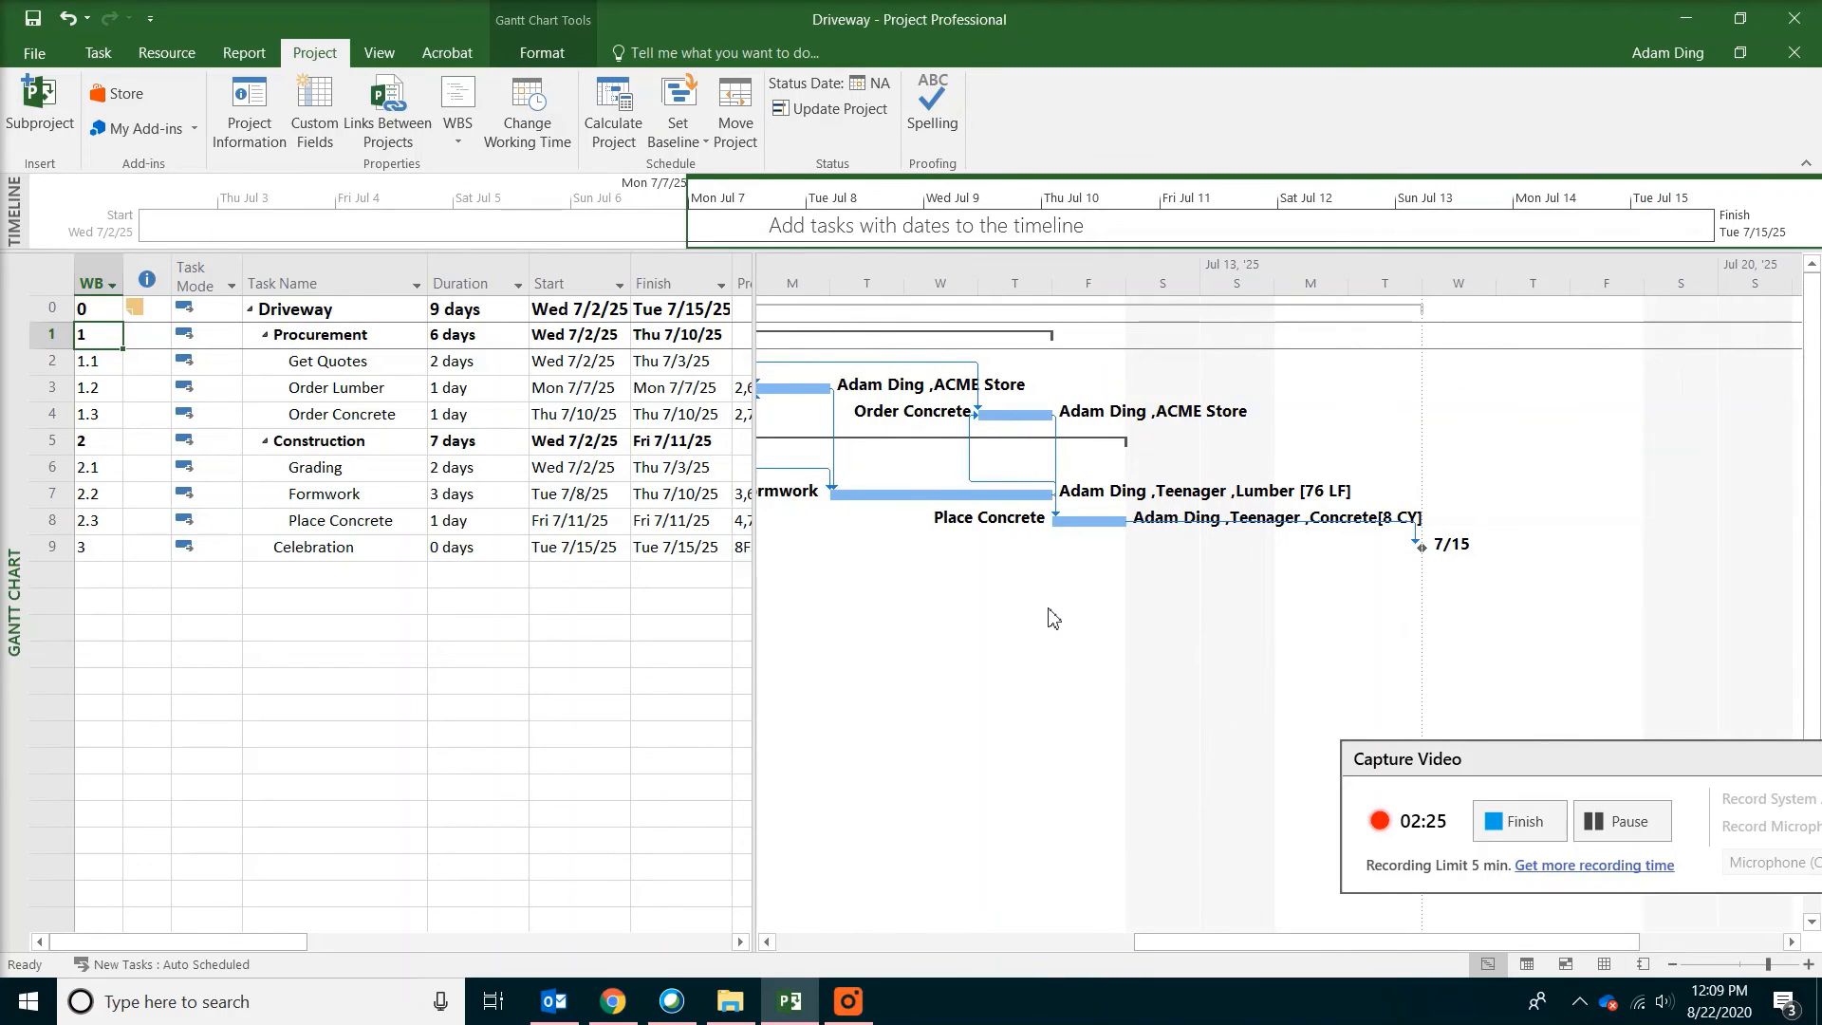
pyautogui.rightClick(1035, 646)
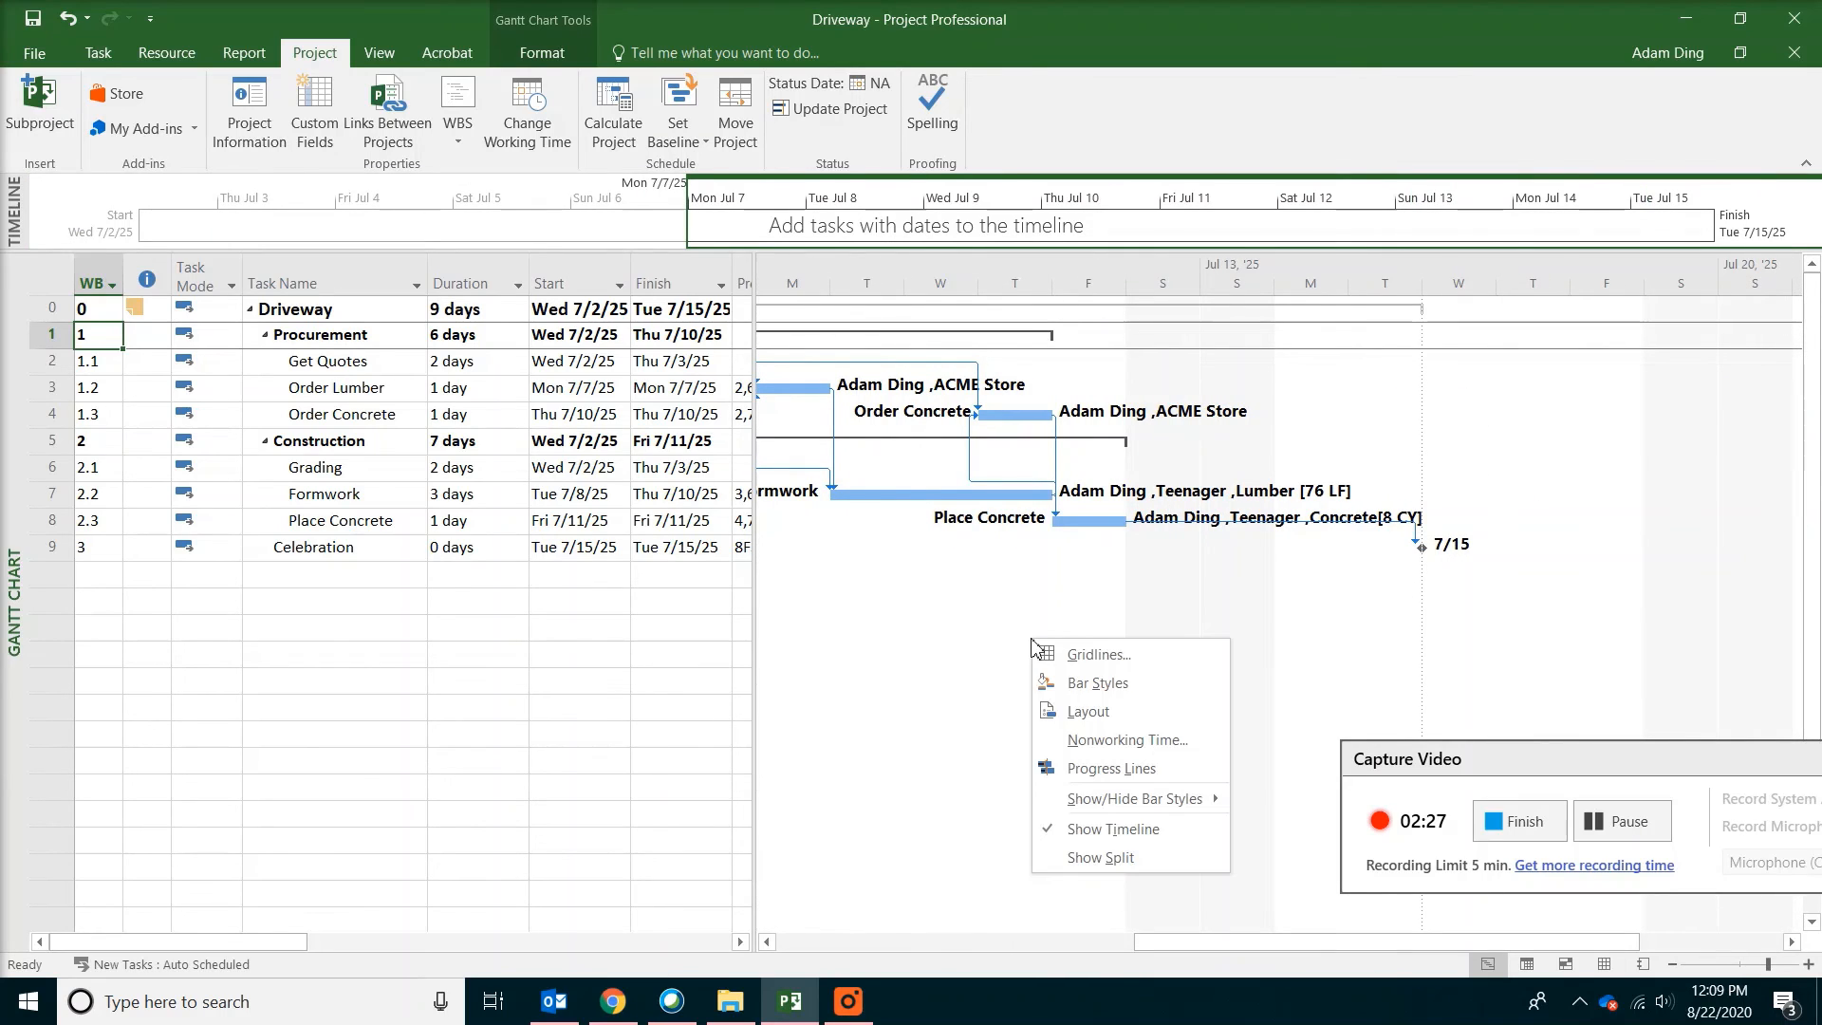
pyautogui.click(1078, 696)
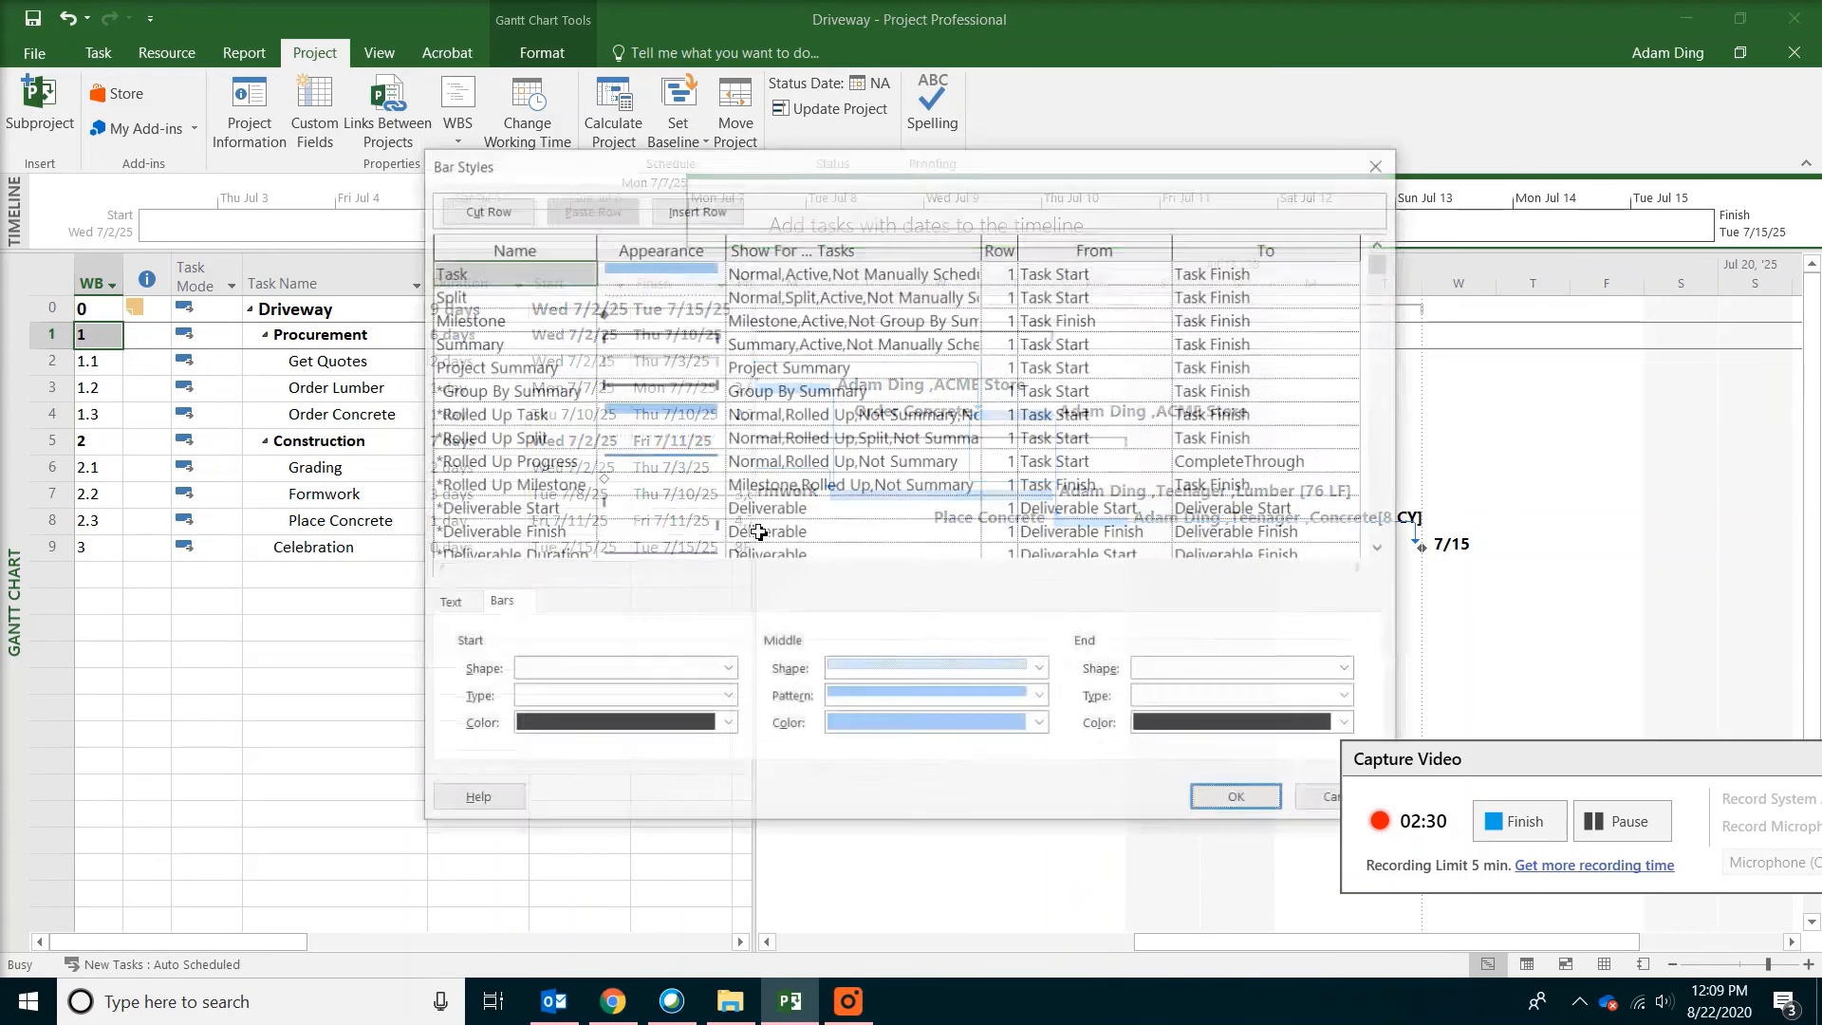
pyautogui.click(474, 325)
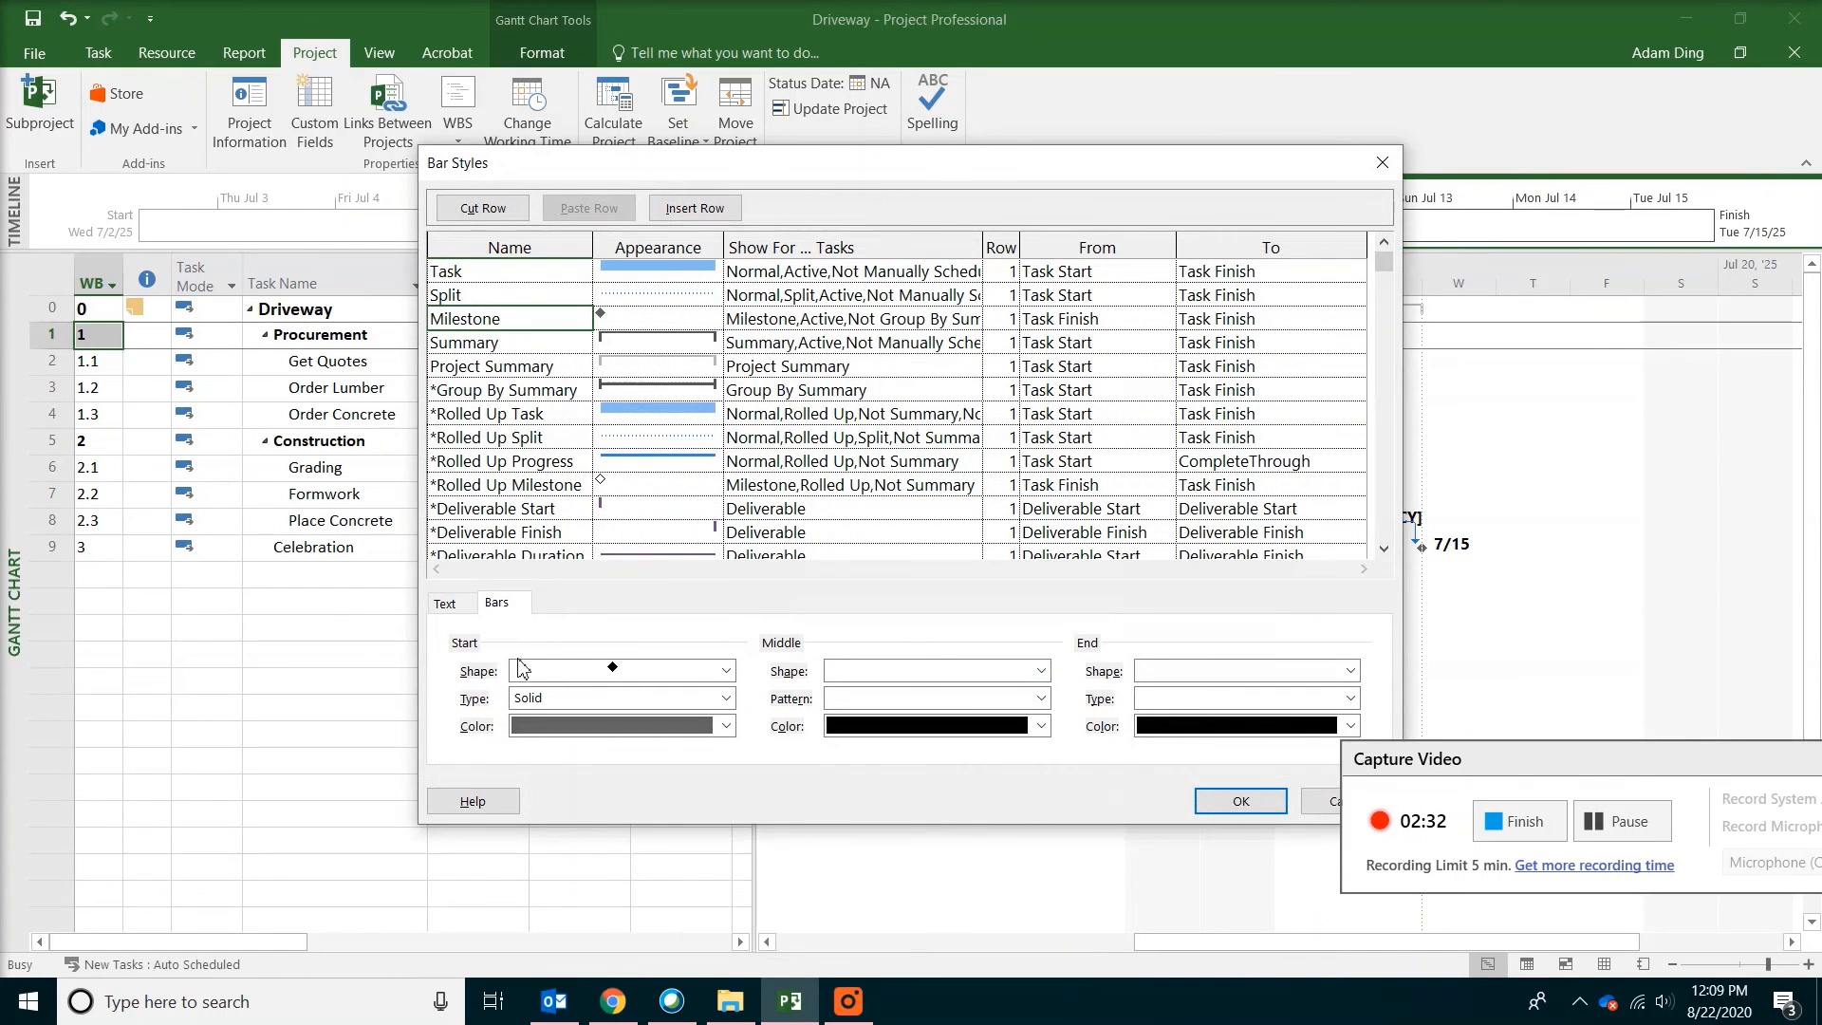
pyautogui.click(449, 605)
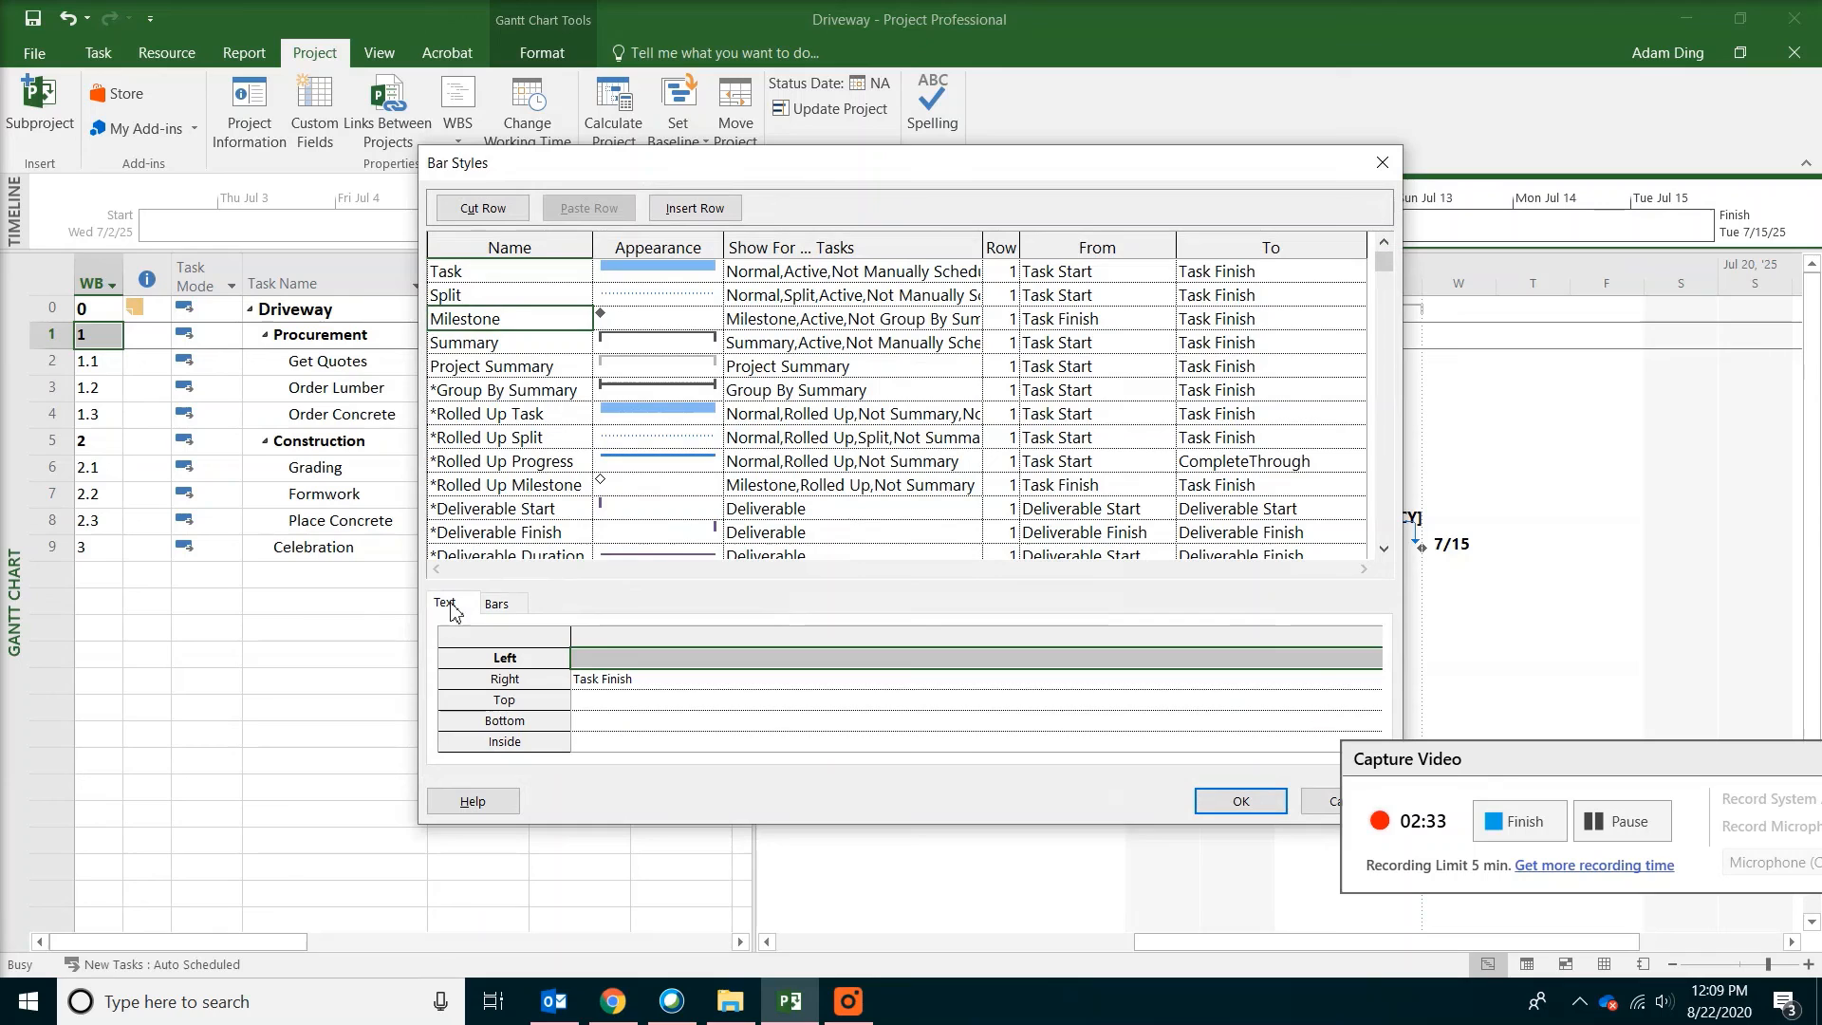
pyautogui.click(615, 660)
pyautogui.write('Name')
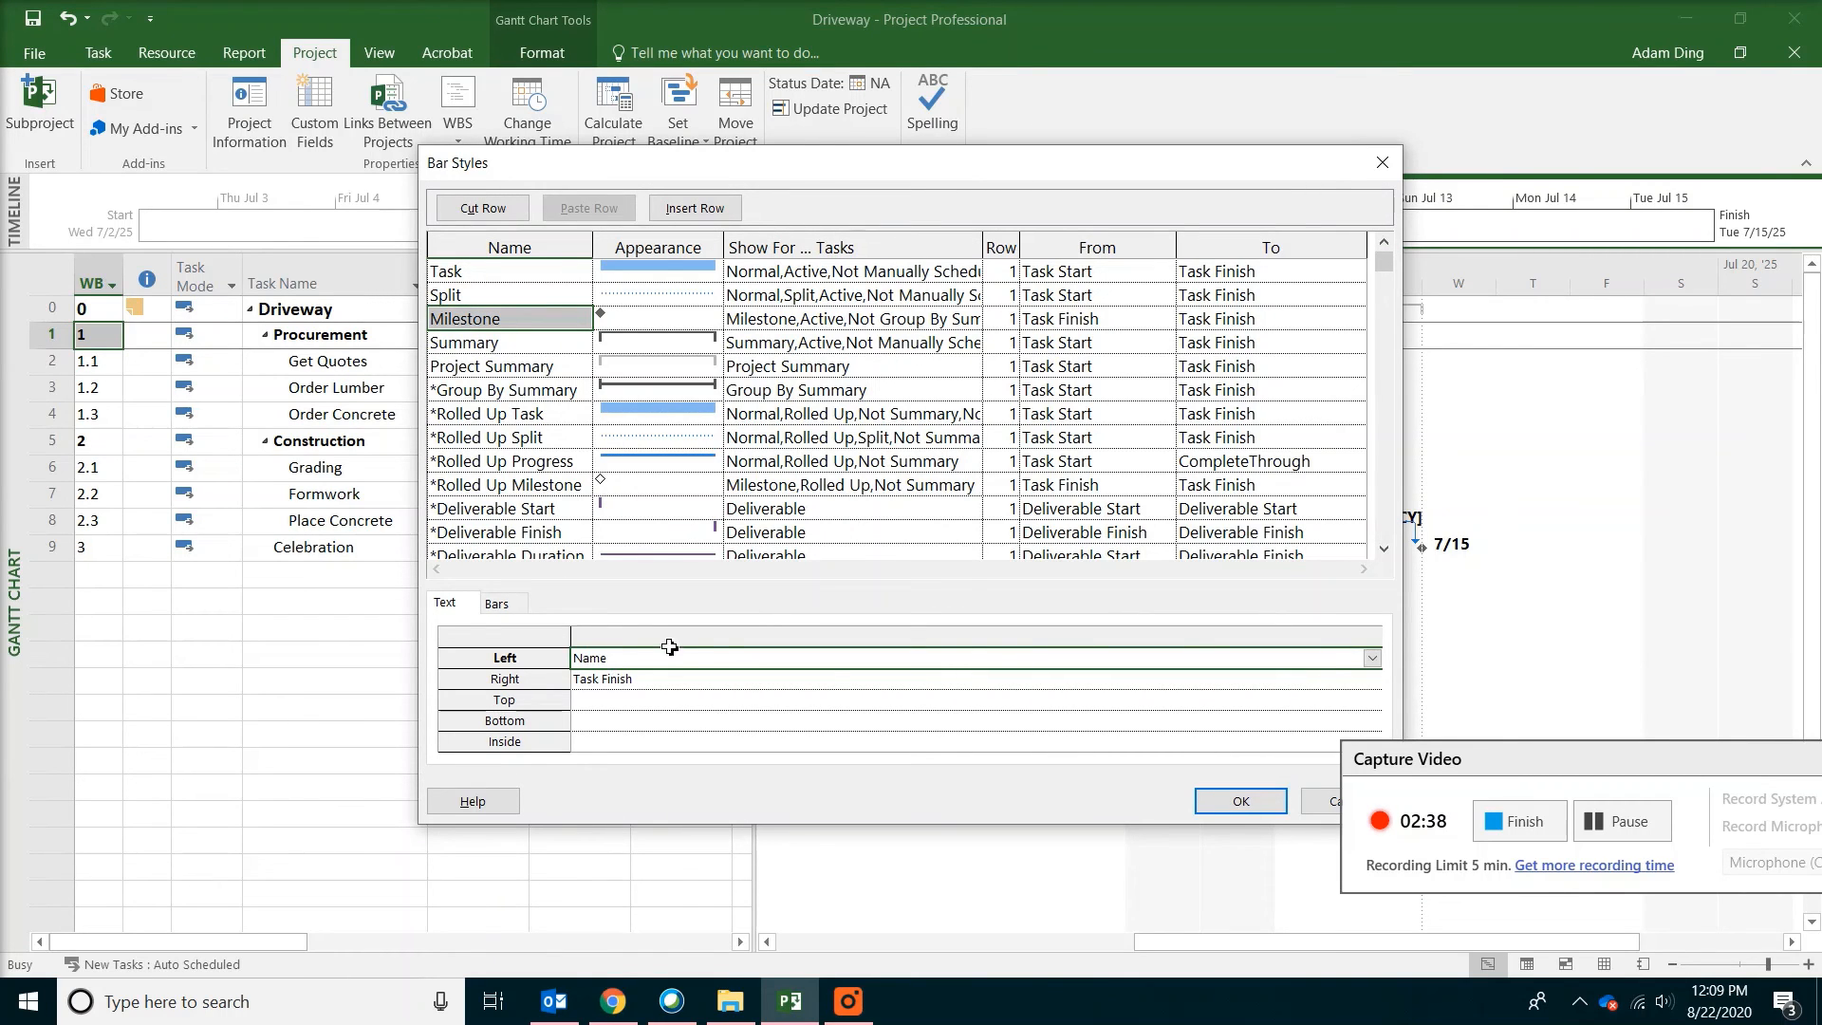
pyautogui.click(1225, 809)
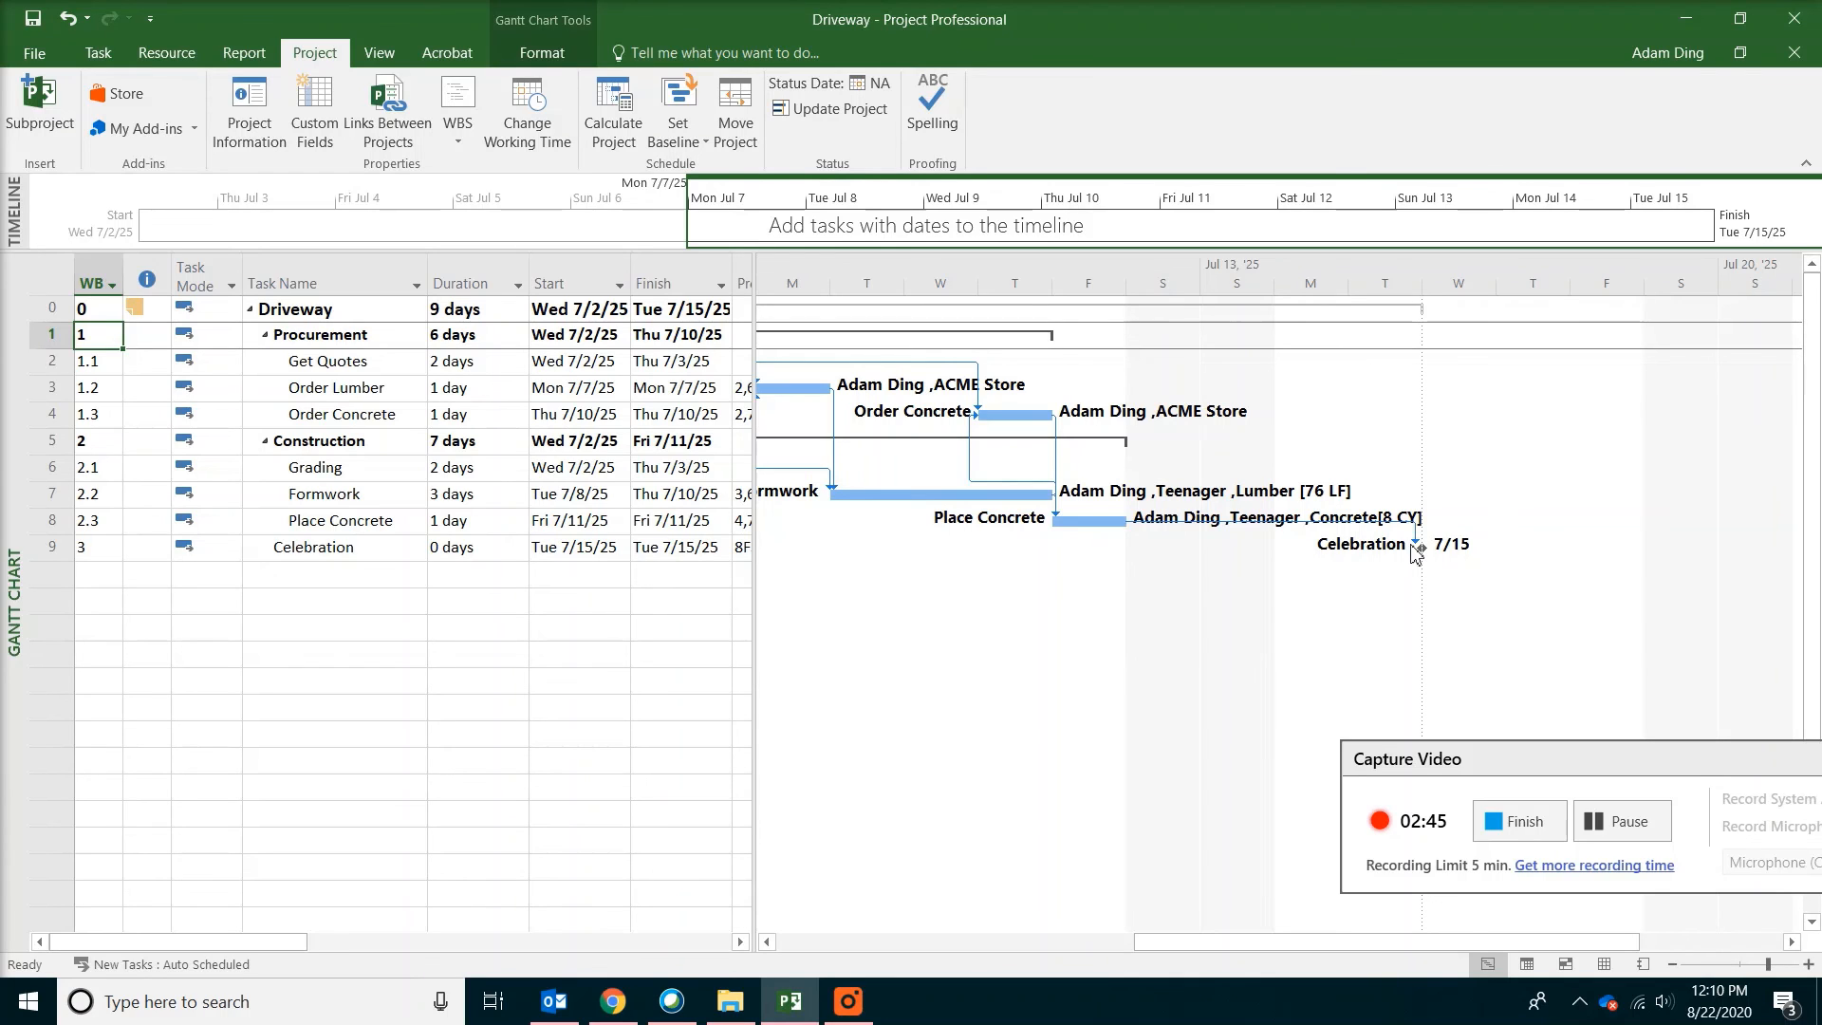
# - View the project's July 2025 schedule in the Calendar view and return to the Gantt Chart view
pyautogui.click(379, 54)
pyautogui.click(163, 133)
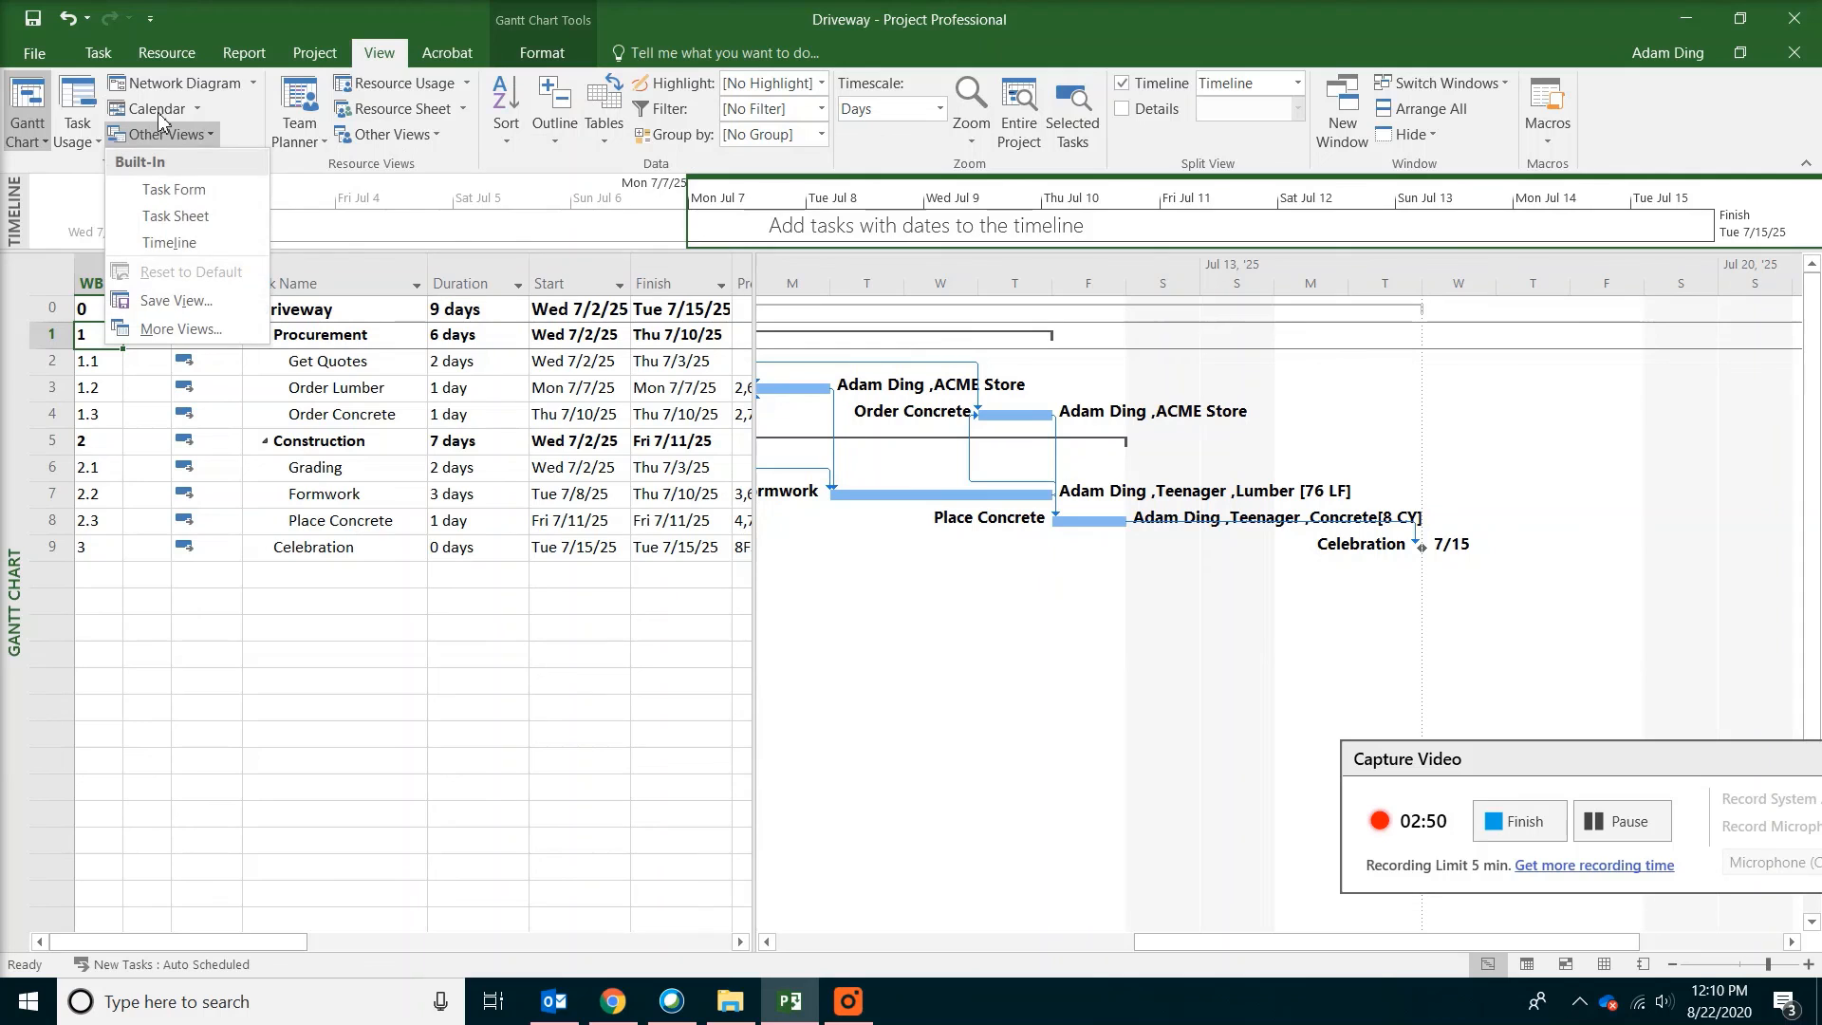
pyautogui.click(155, 110)
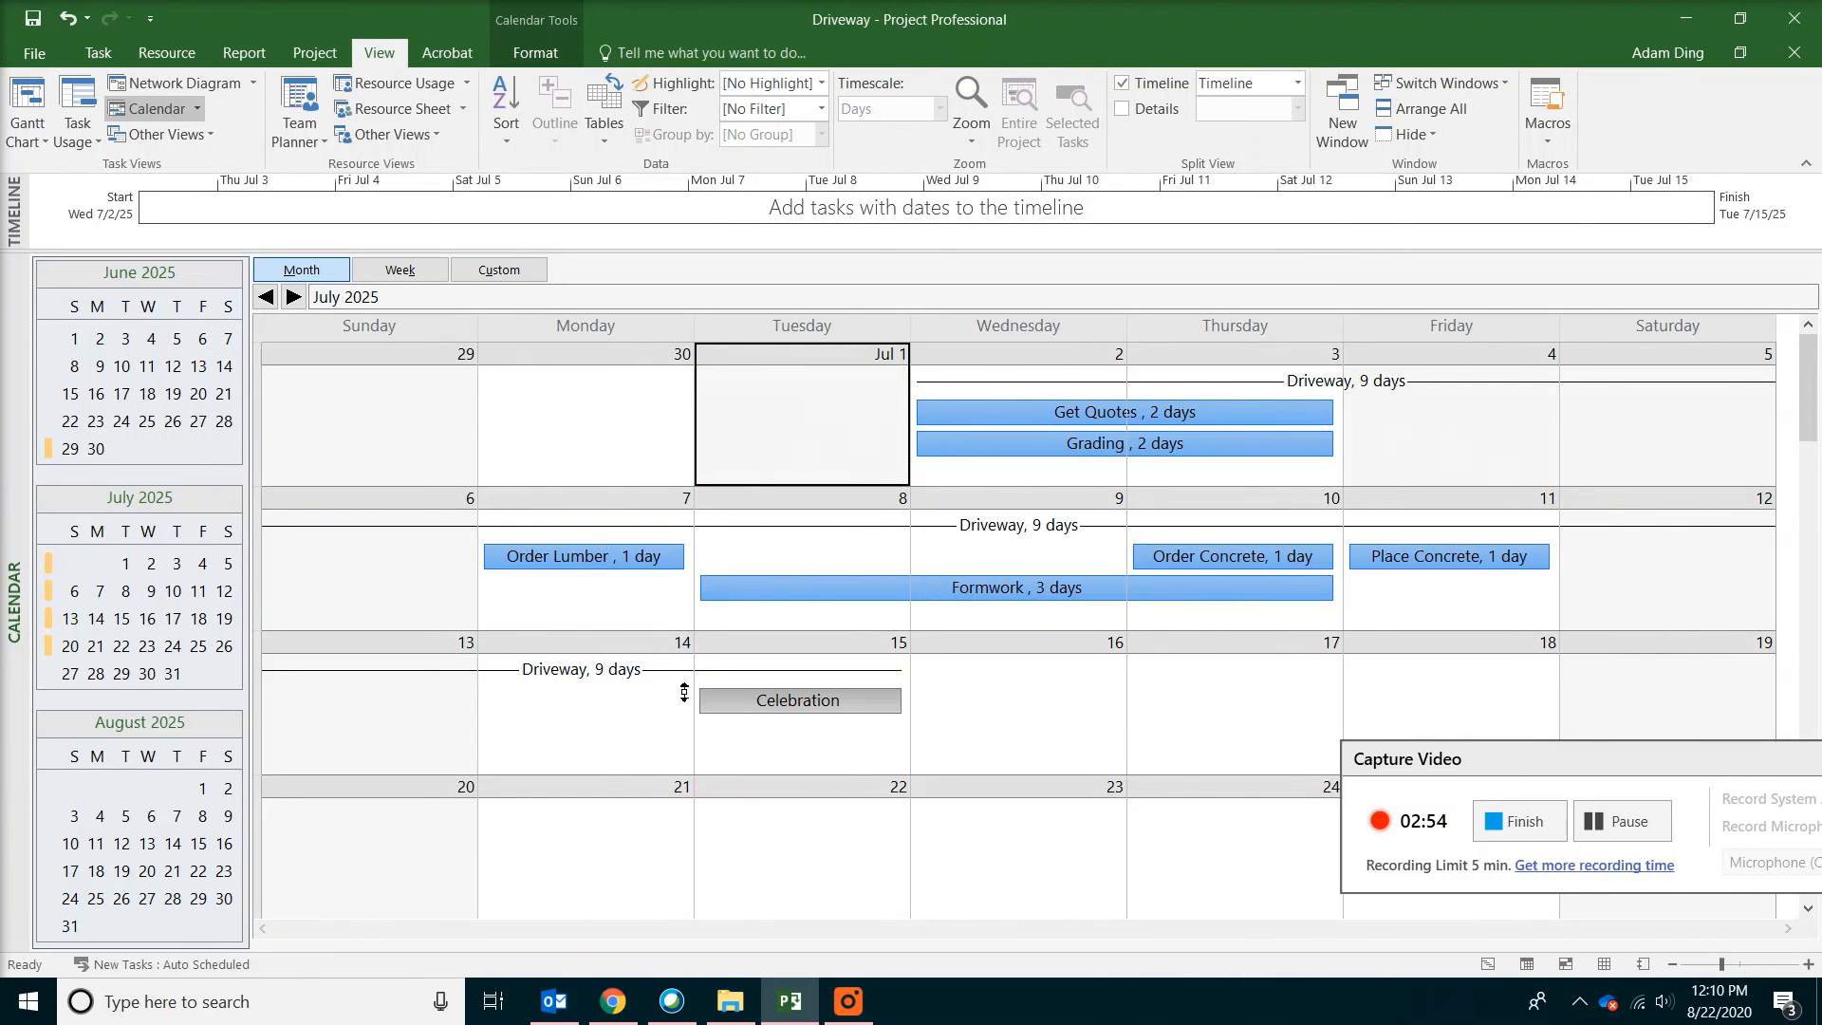
pyautogui.click(1632, 780)
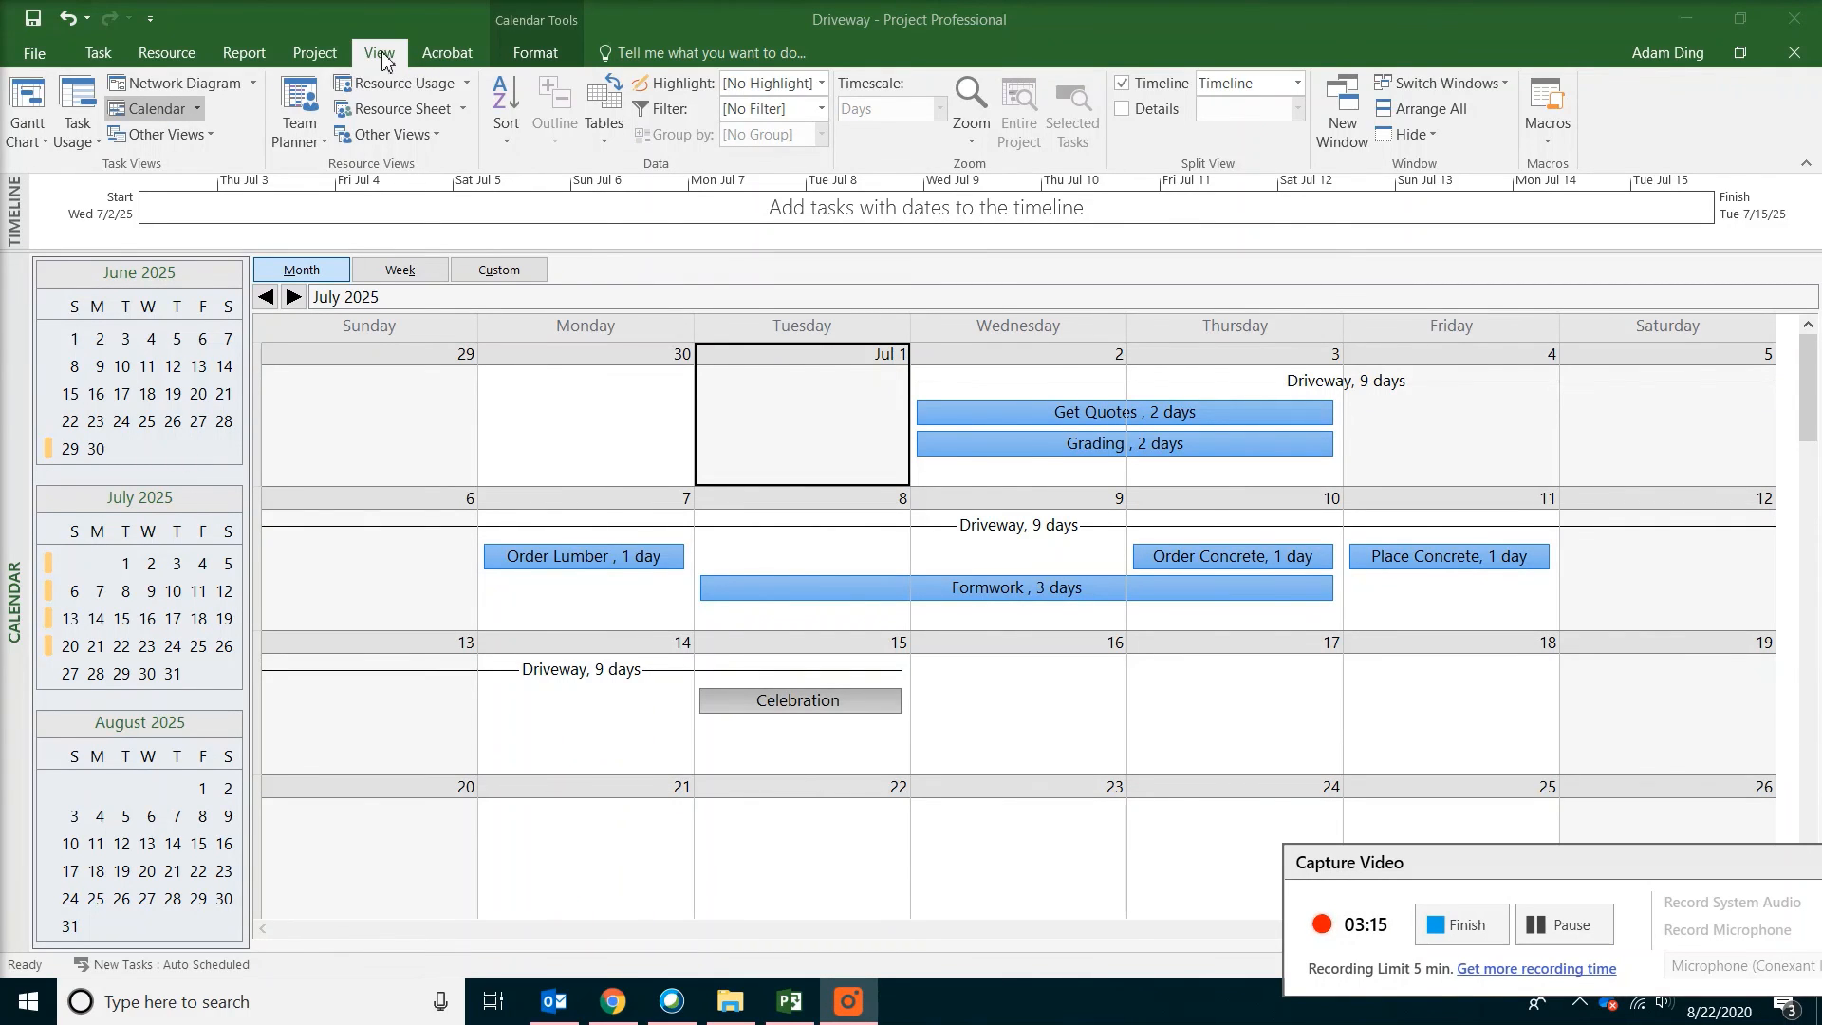
pyautogui.click(32, 99)
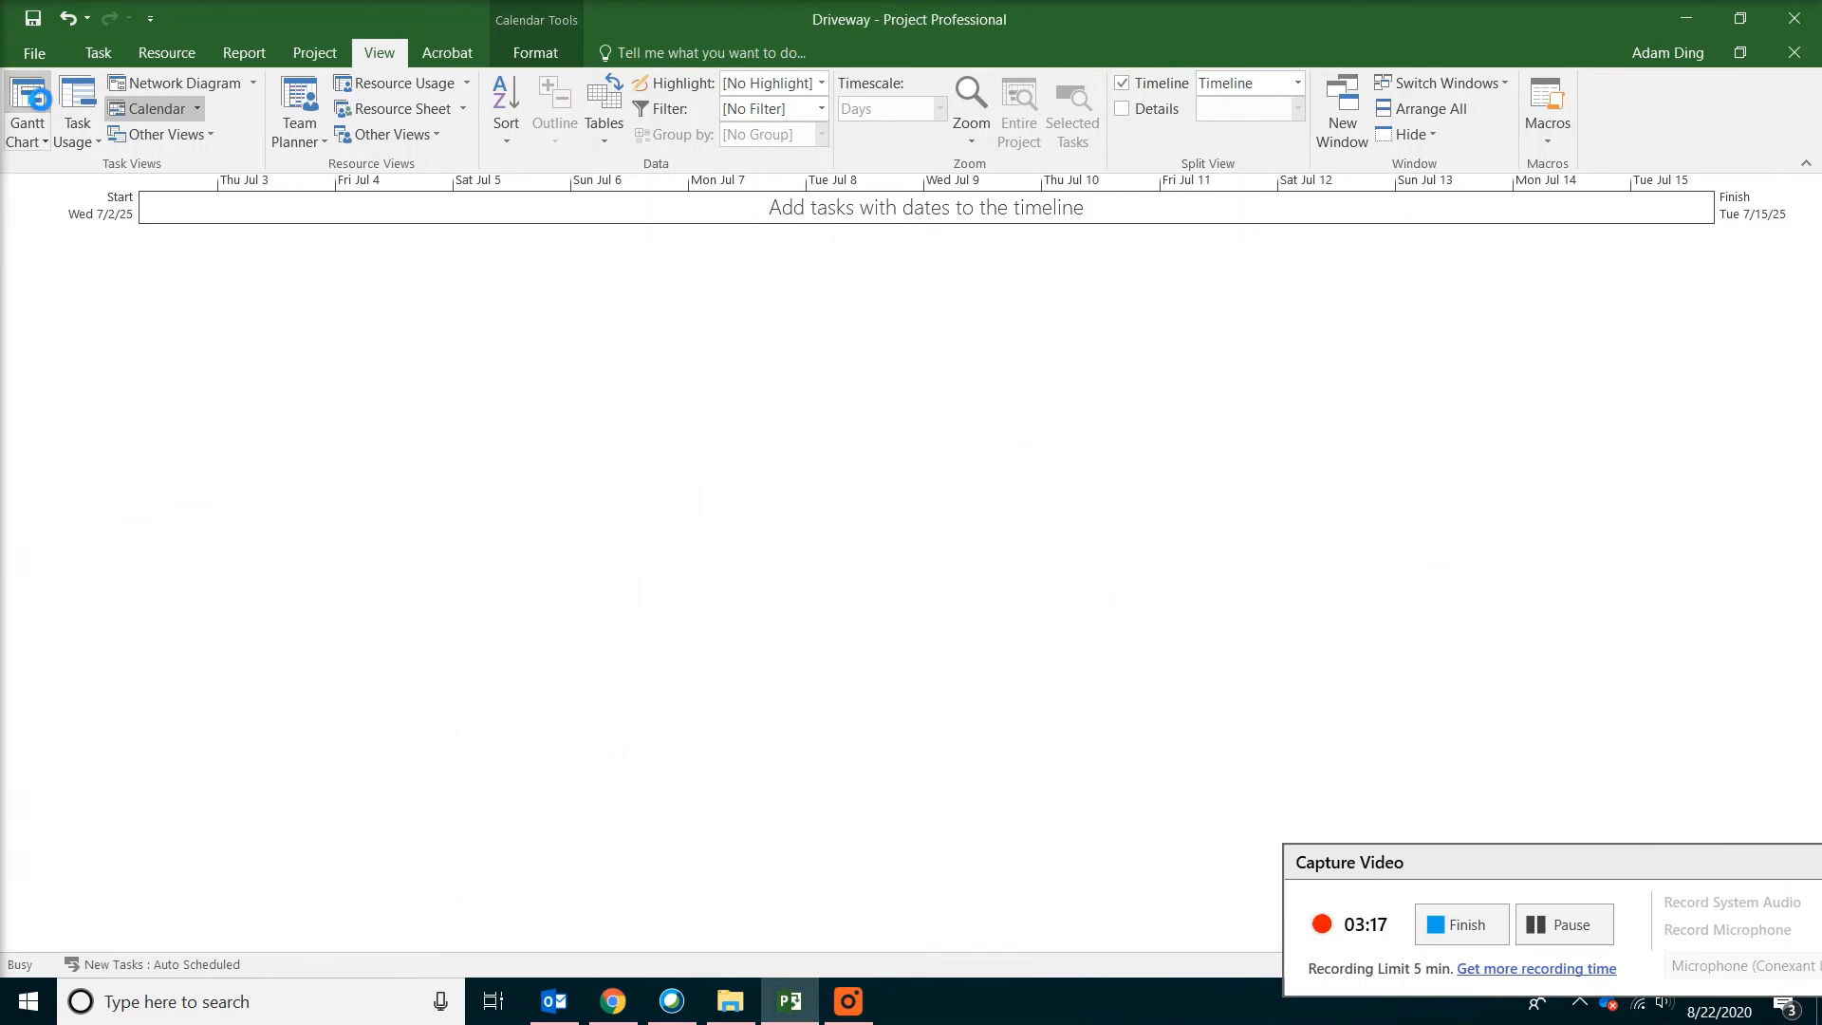